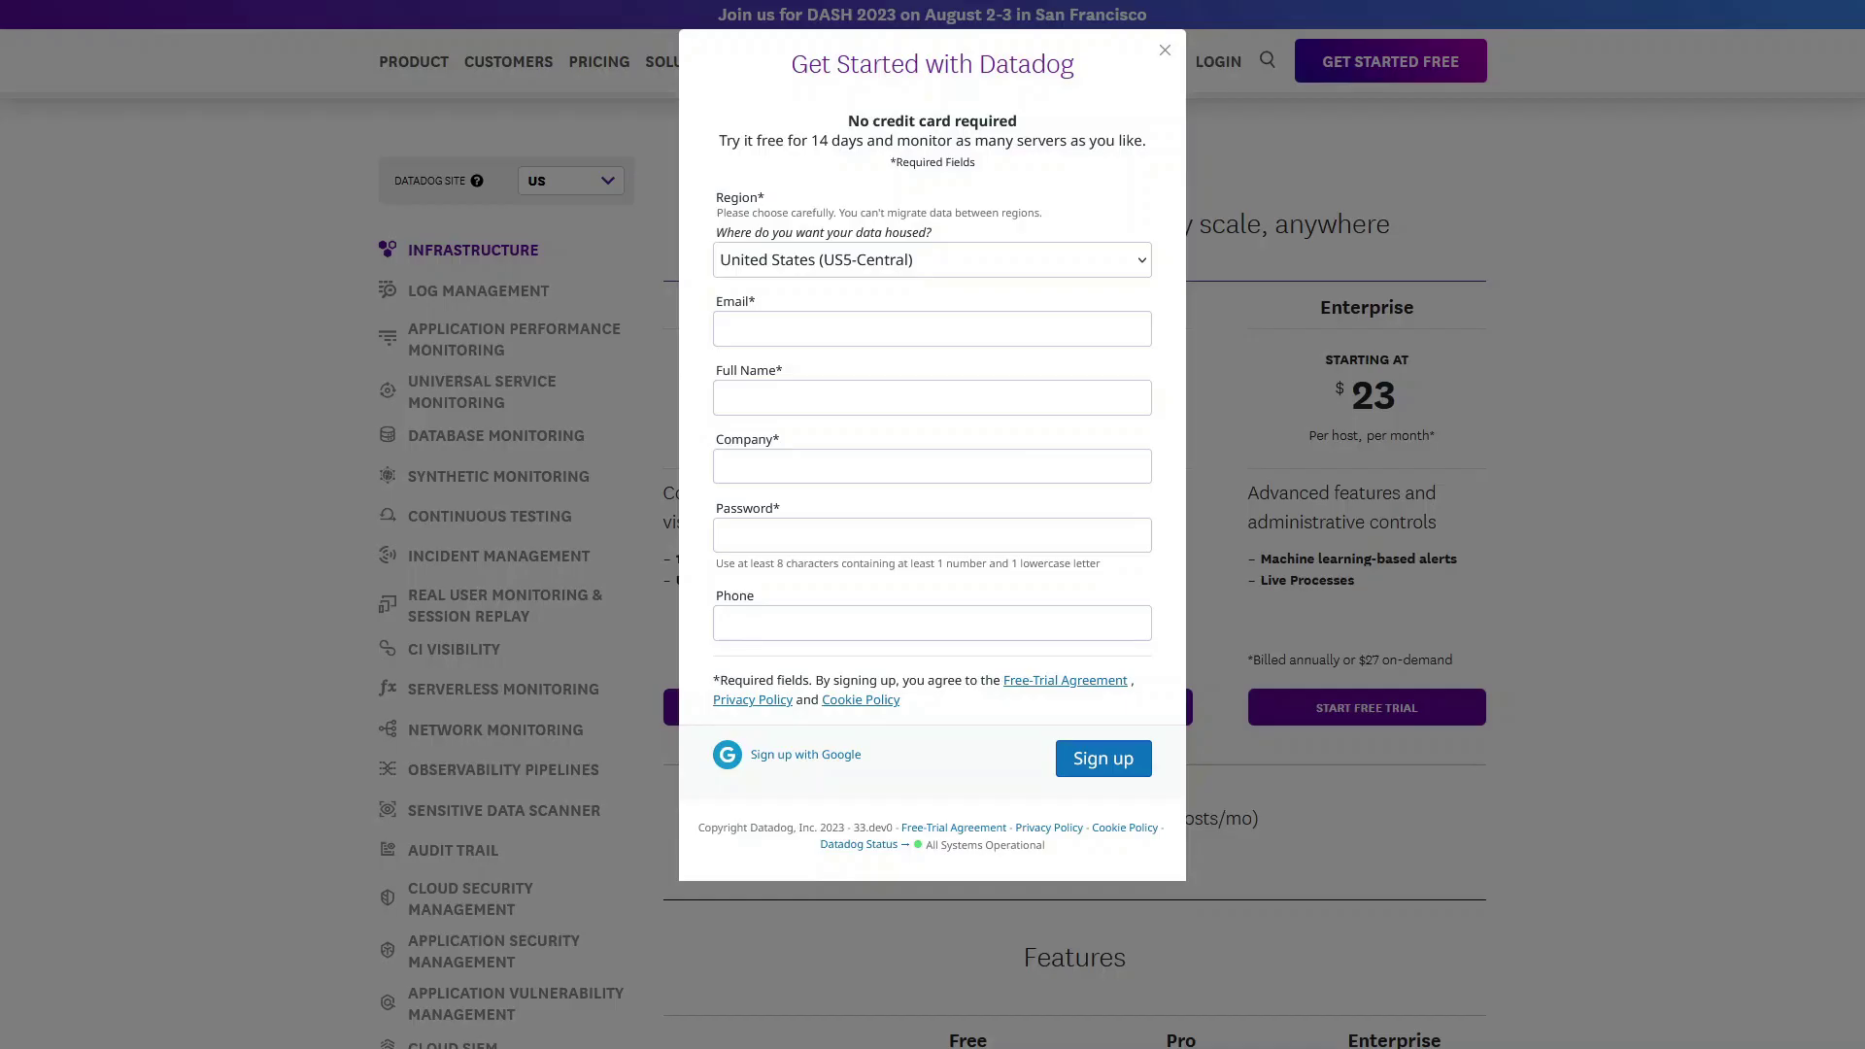
Sign up for a QuickXplain trial in Europe (EU1) with email, full name and a generated password
left_click(1096, 268)
left_click(816, 395)
left_click(900, 326)
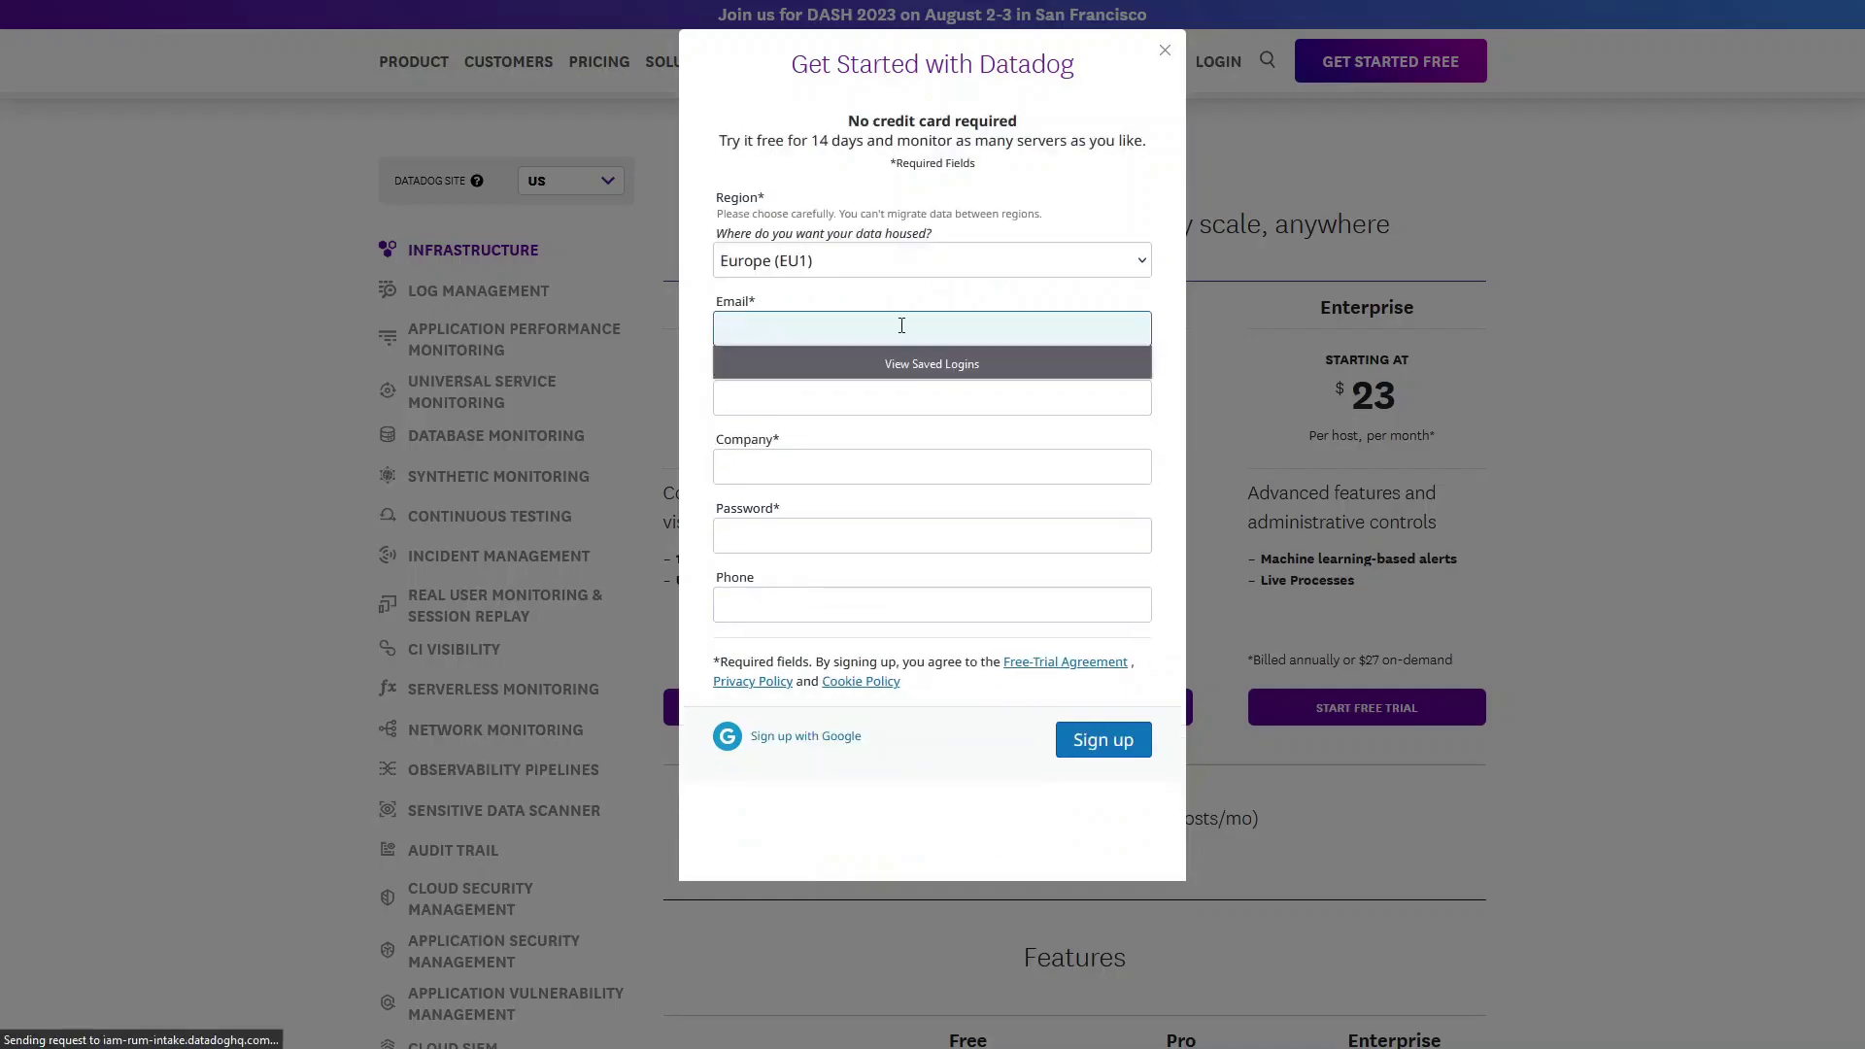
type("youremai")
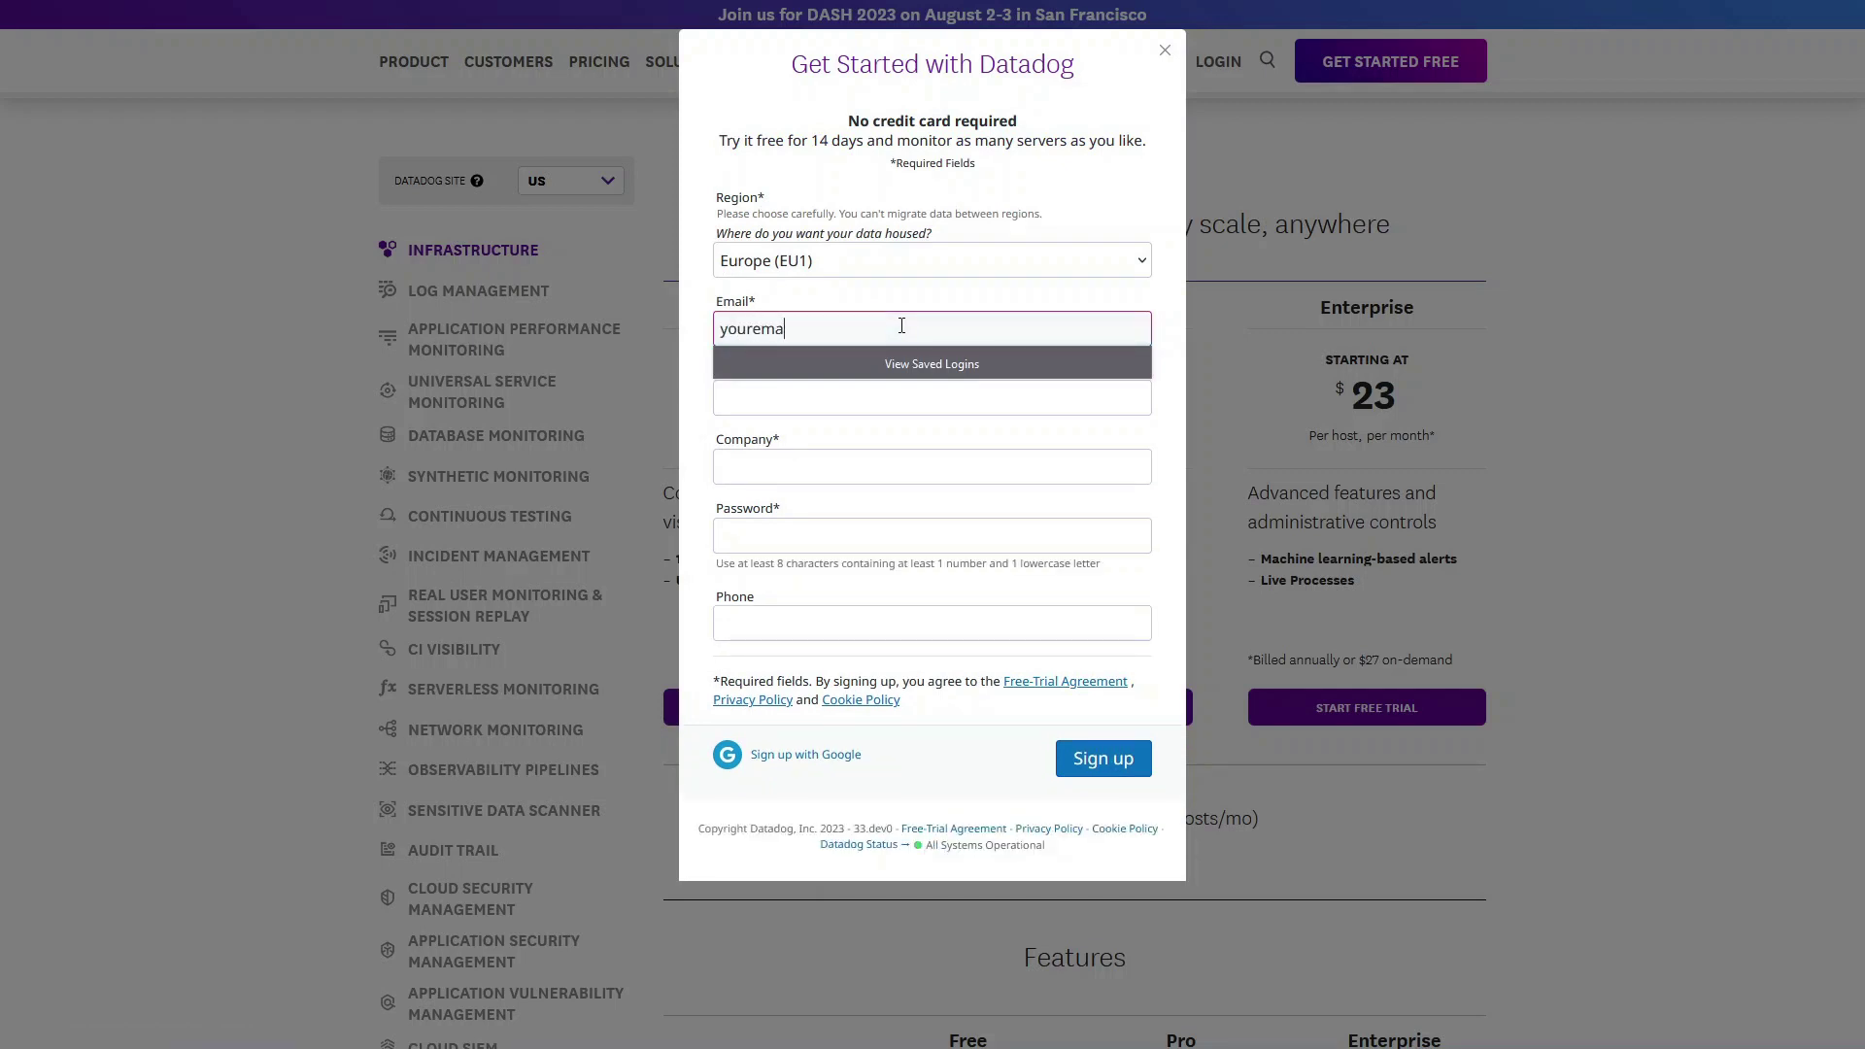
type("l@mail.com")
key("Tab")
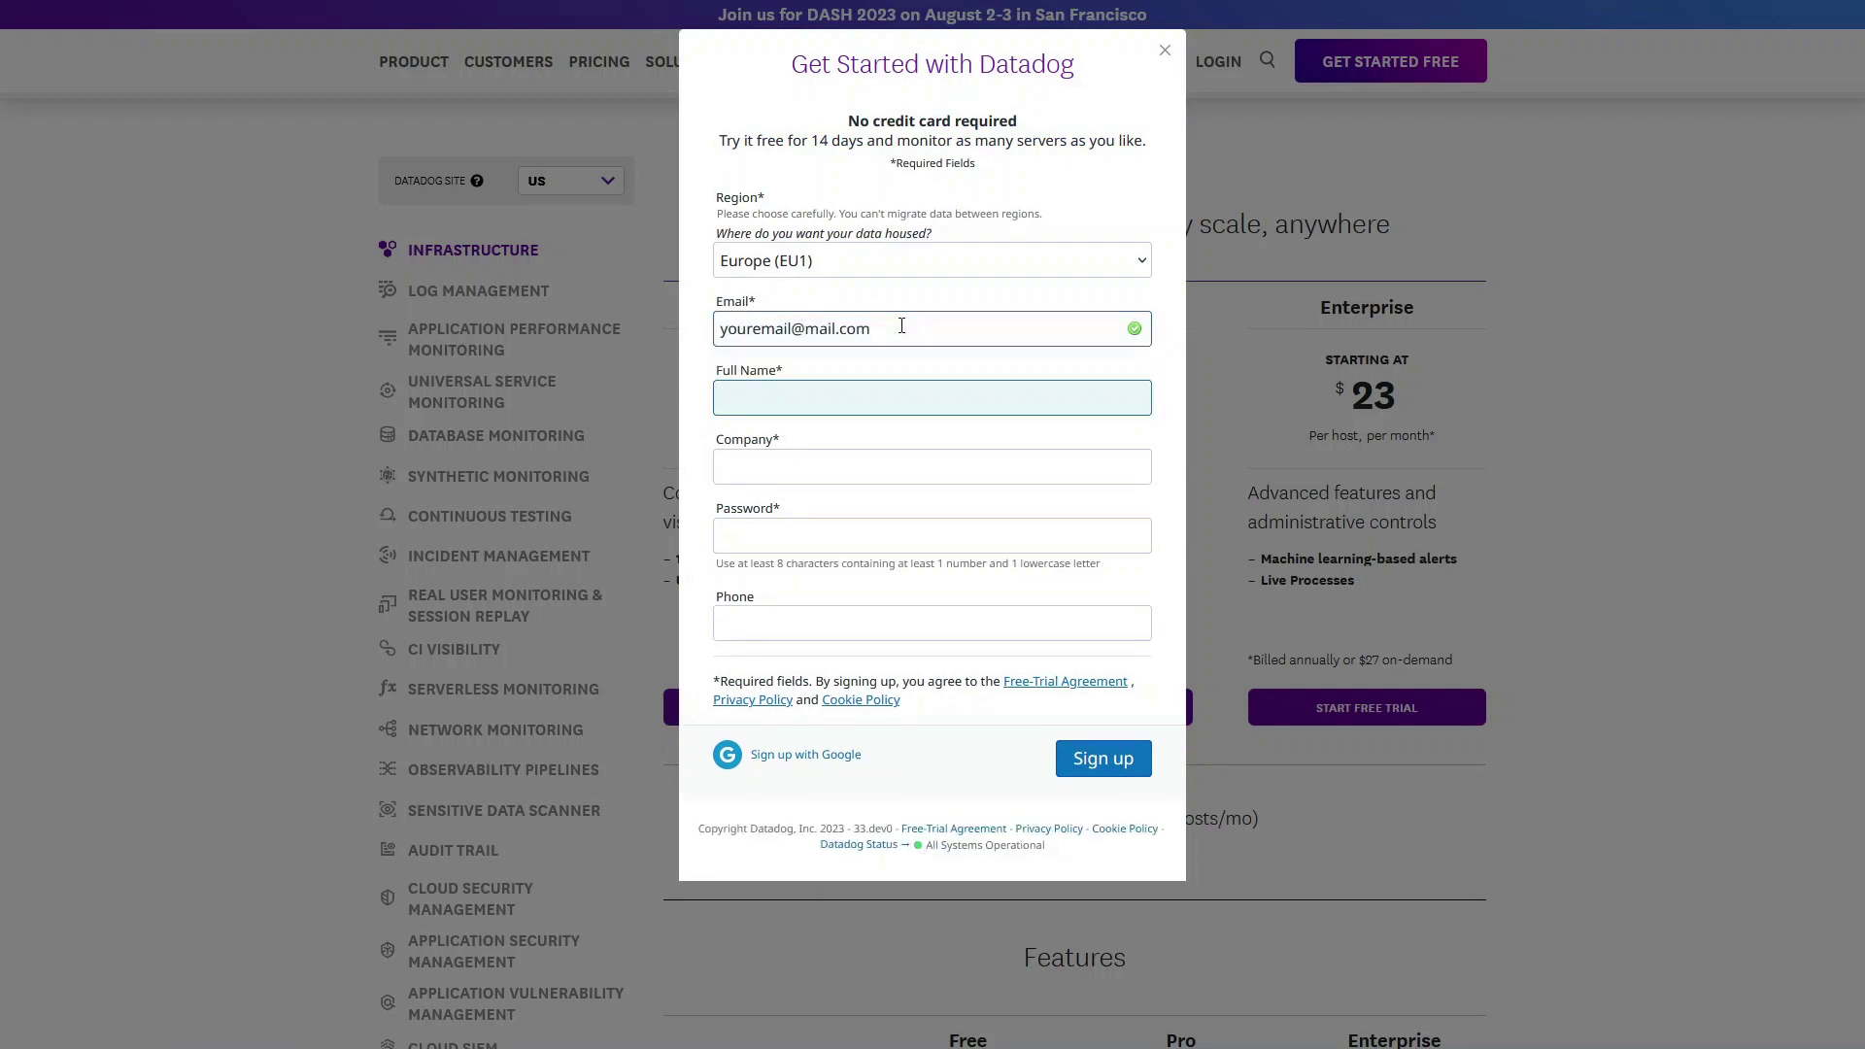
type("QuickXplain")
key("Tab")
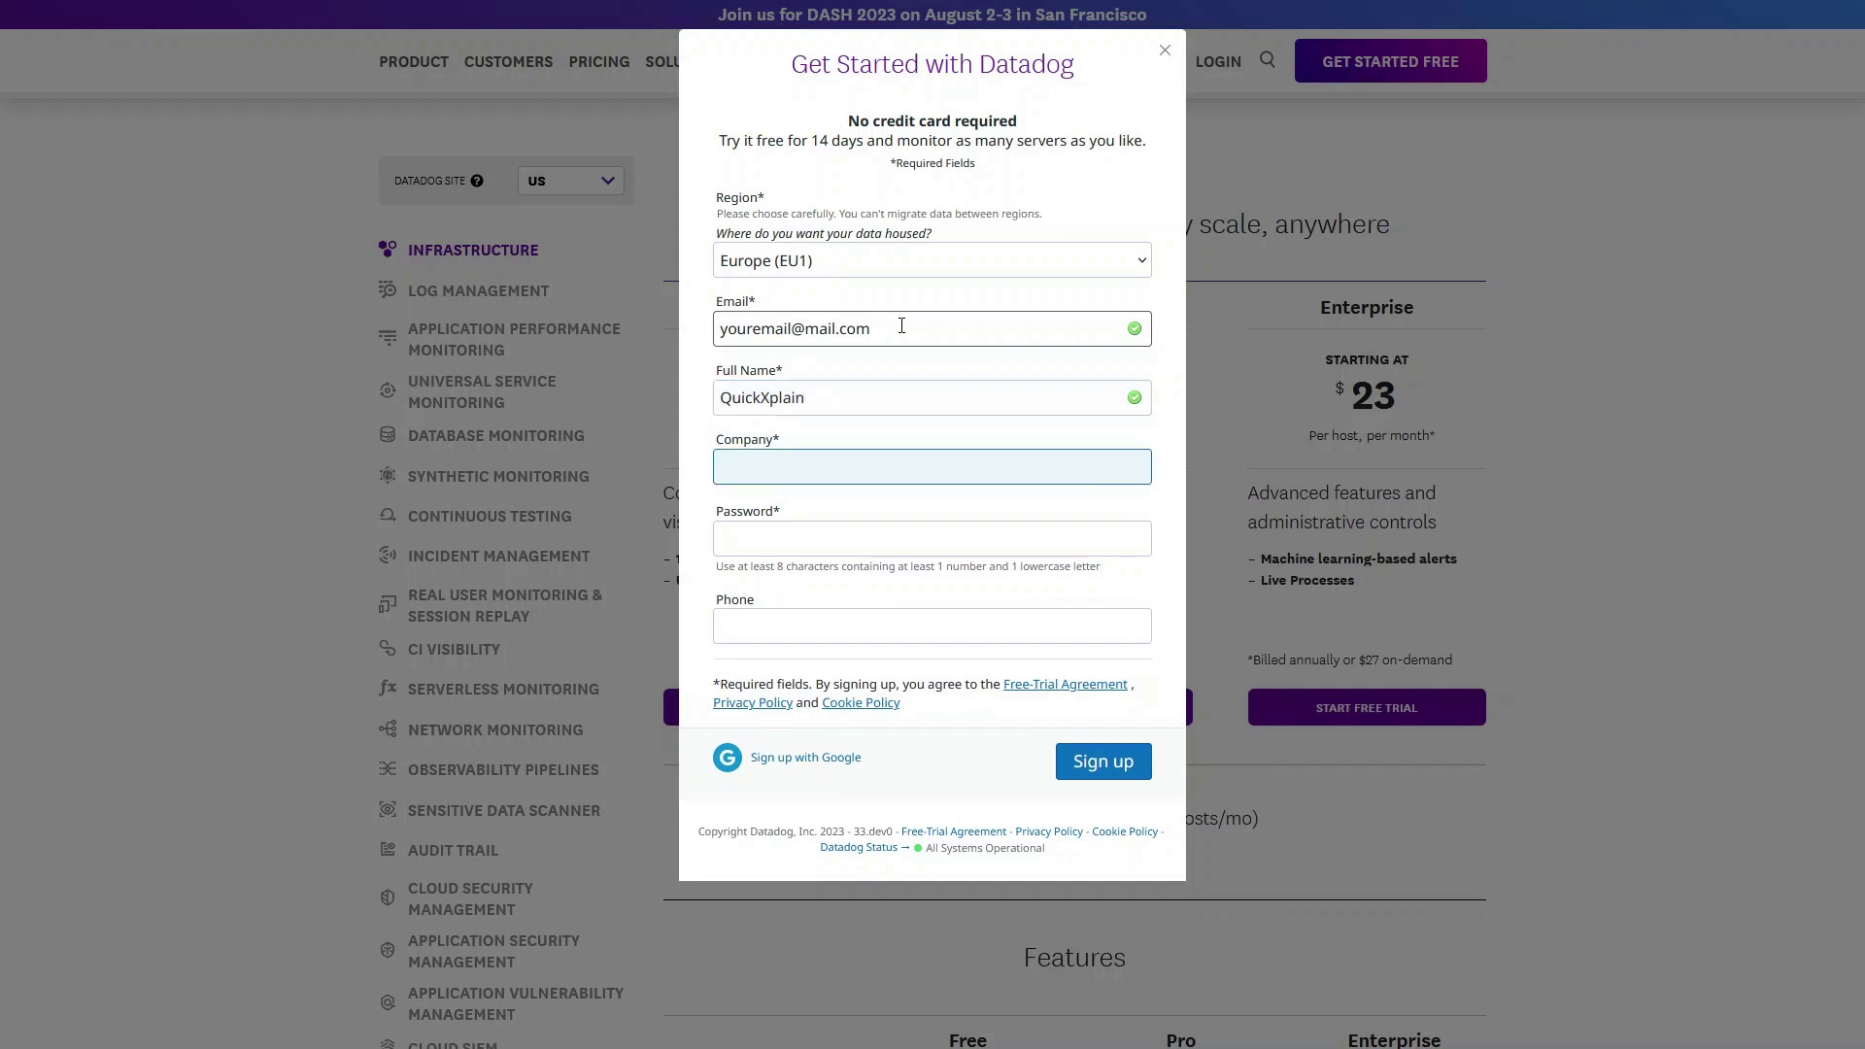
key("shift+Tab")
key("BackSpace")
type("Youtube")
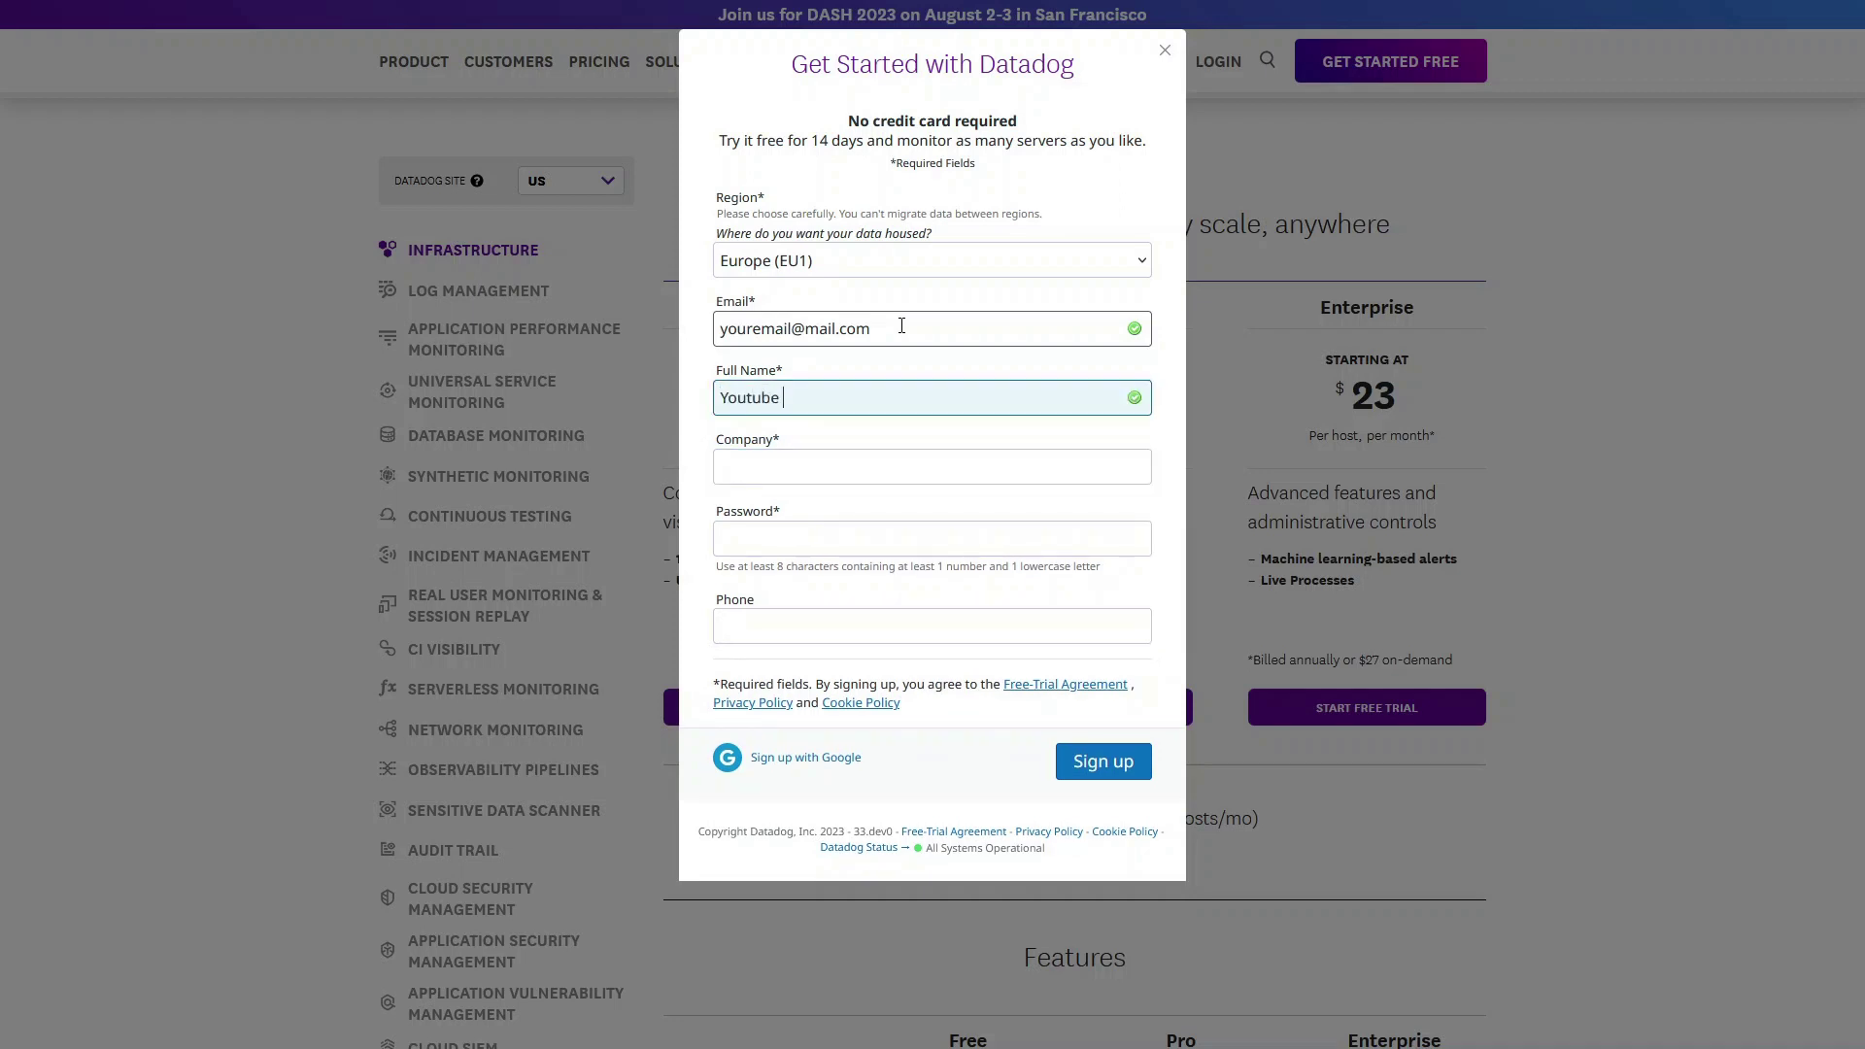
type(" User")
key("Tab")
type("QuickXplain")
key("Tab")
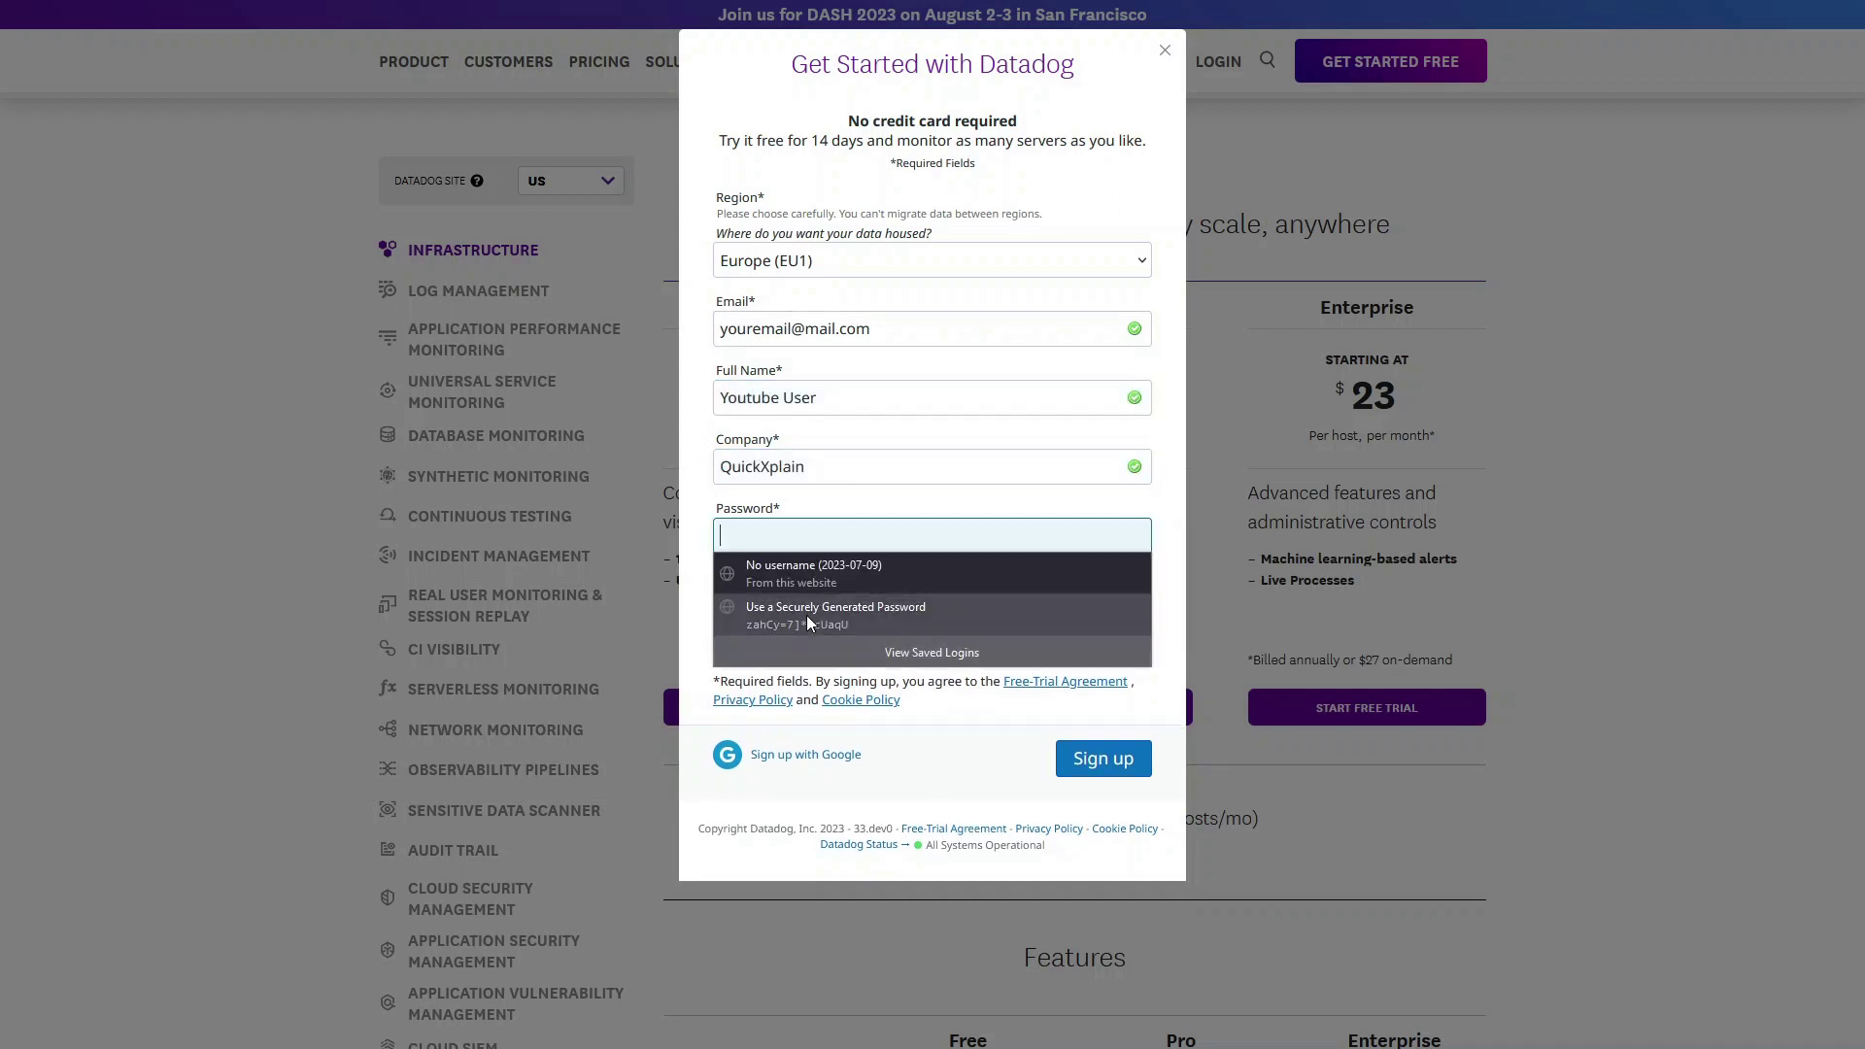
left_click(806, 612)
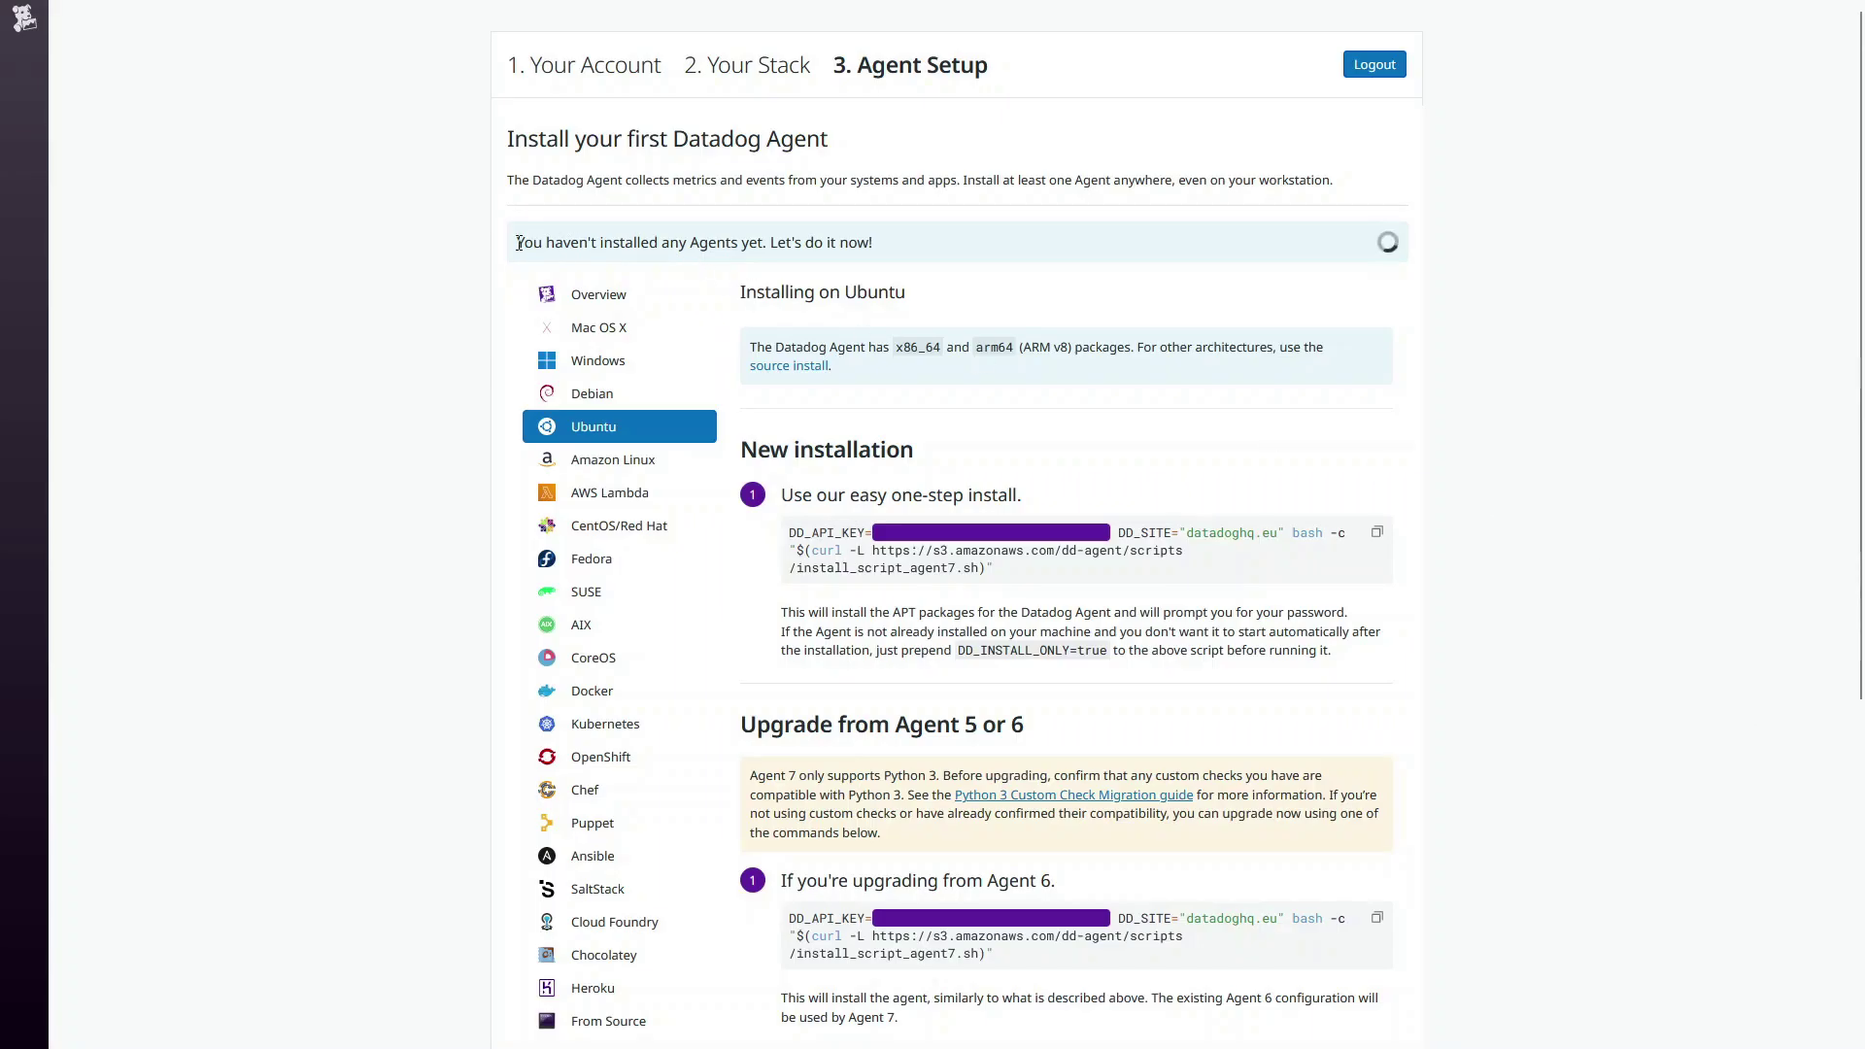
left_click_drag(517, 242, 893, 238)
left_click(1060, 275)
scroll(1621, 594, "down", 1)
scroll(1621, 595, "down", 3)
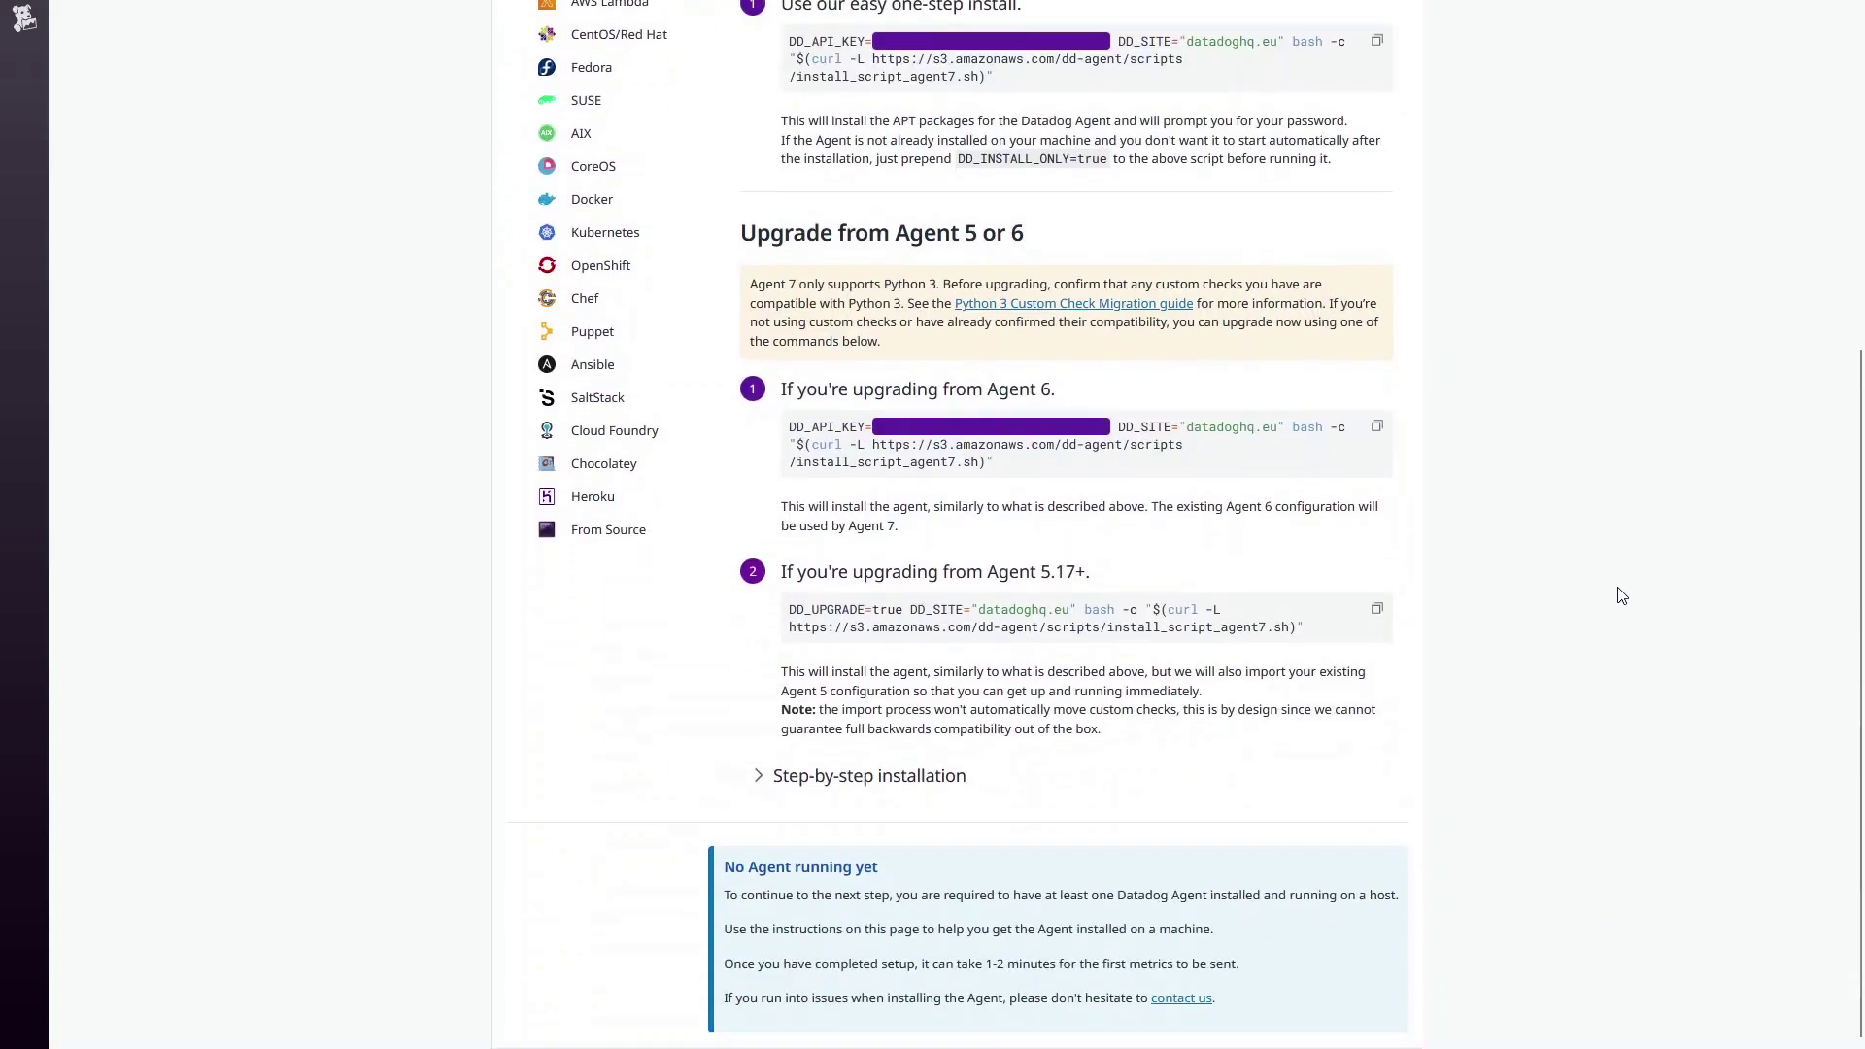
scroll(1618, 595, "up", 2)
scroll(1617, 594, "up", 3)
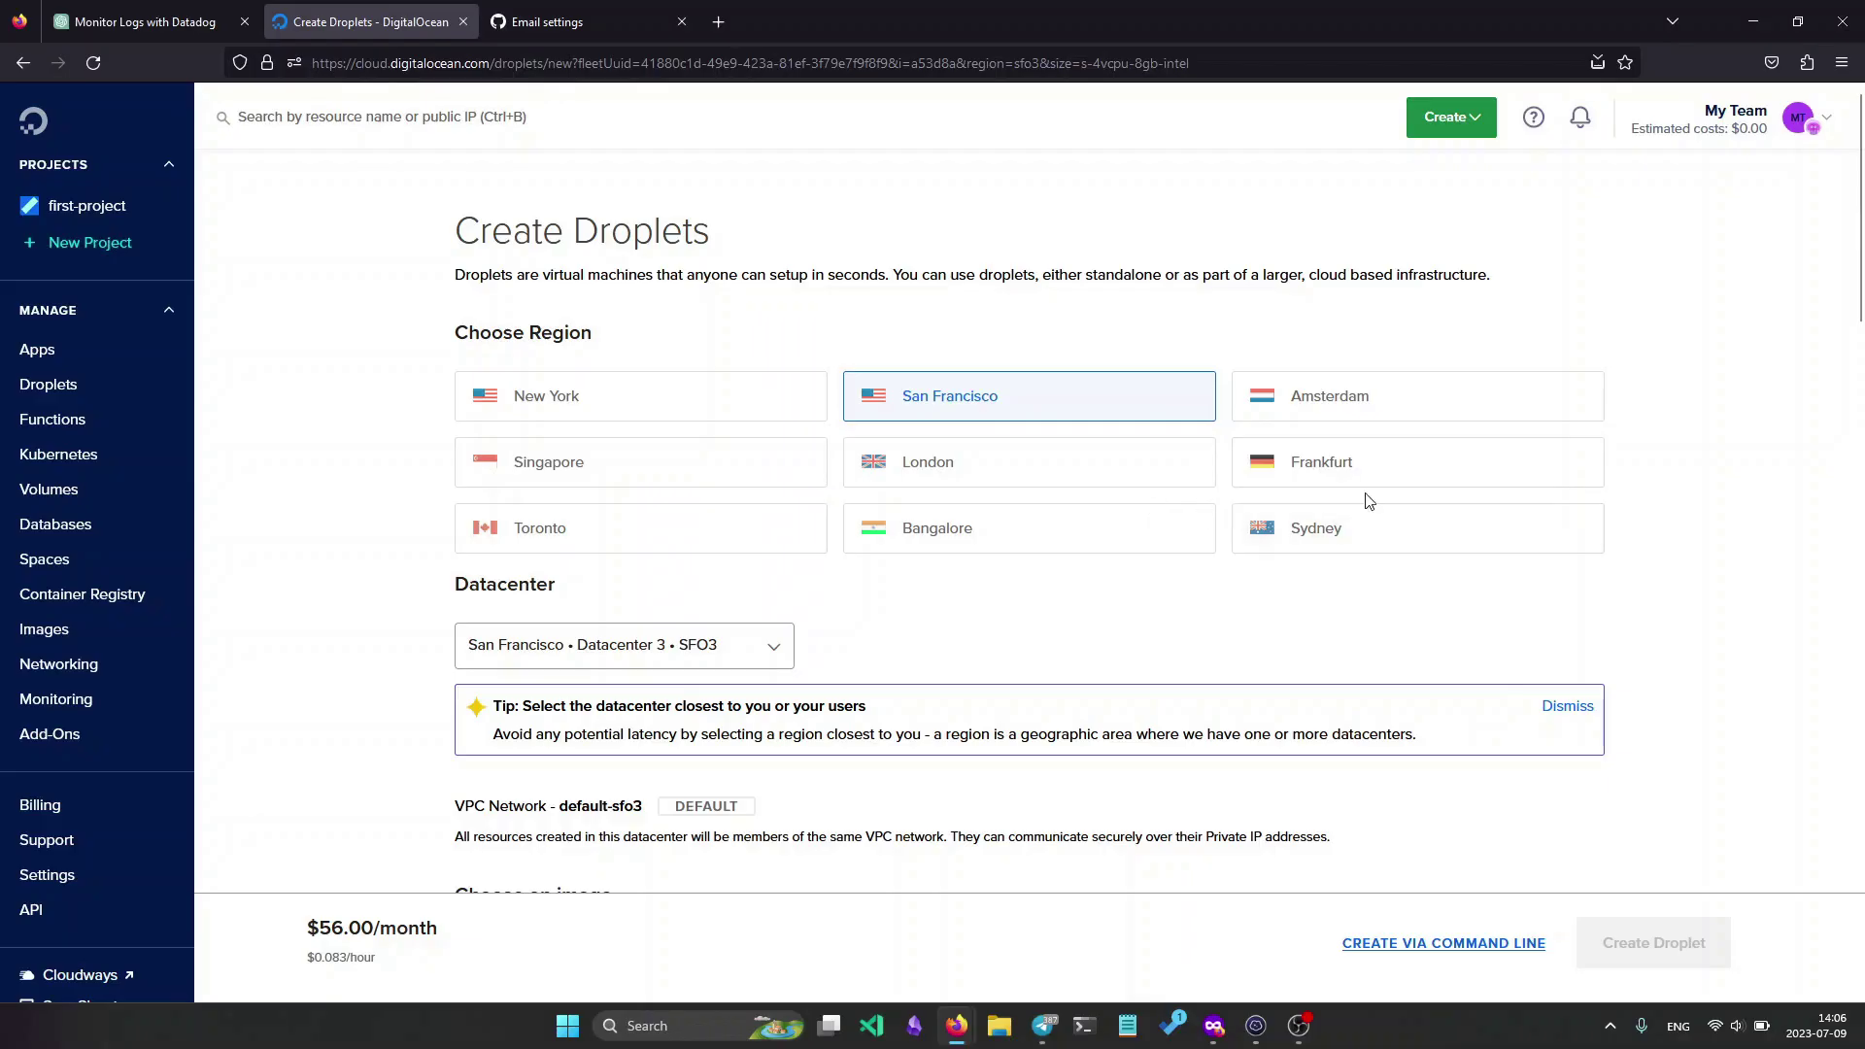
Create a Frankfurt droplet with Ubuntu 20.04 on the Basic Regular $12/mo 2 GB plan
left_click(1366, 481)
scroll(1013, 594, "down", 2)
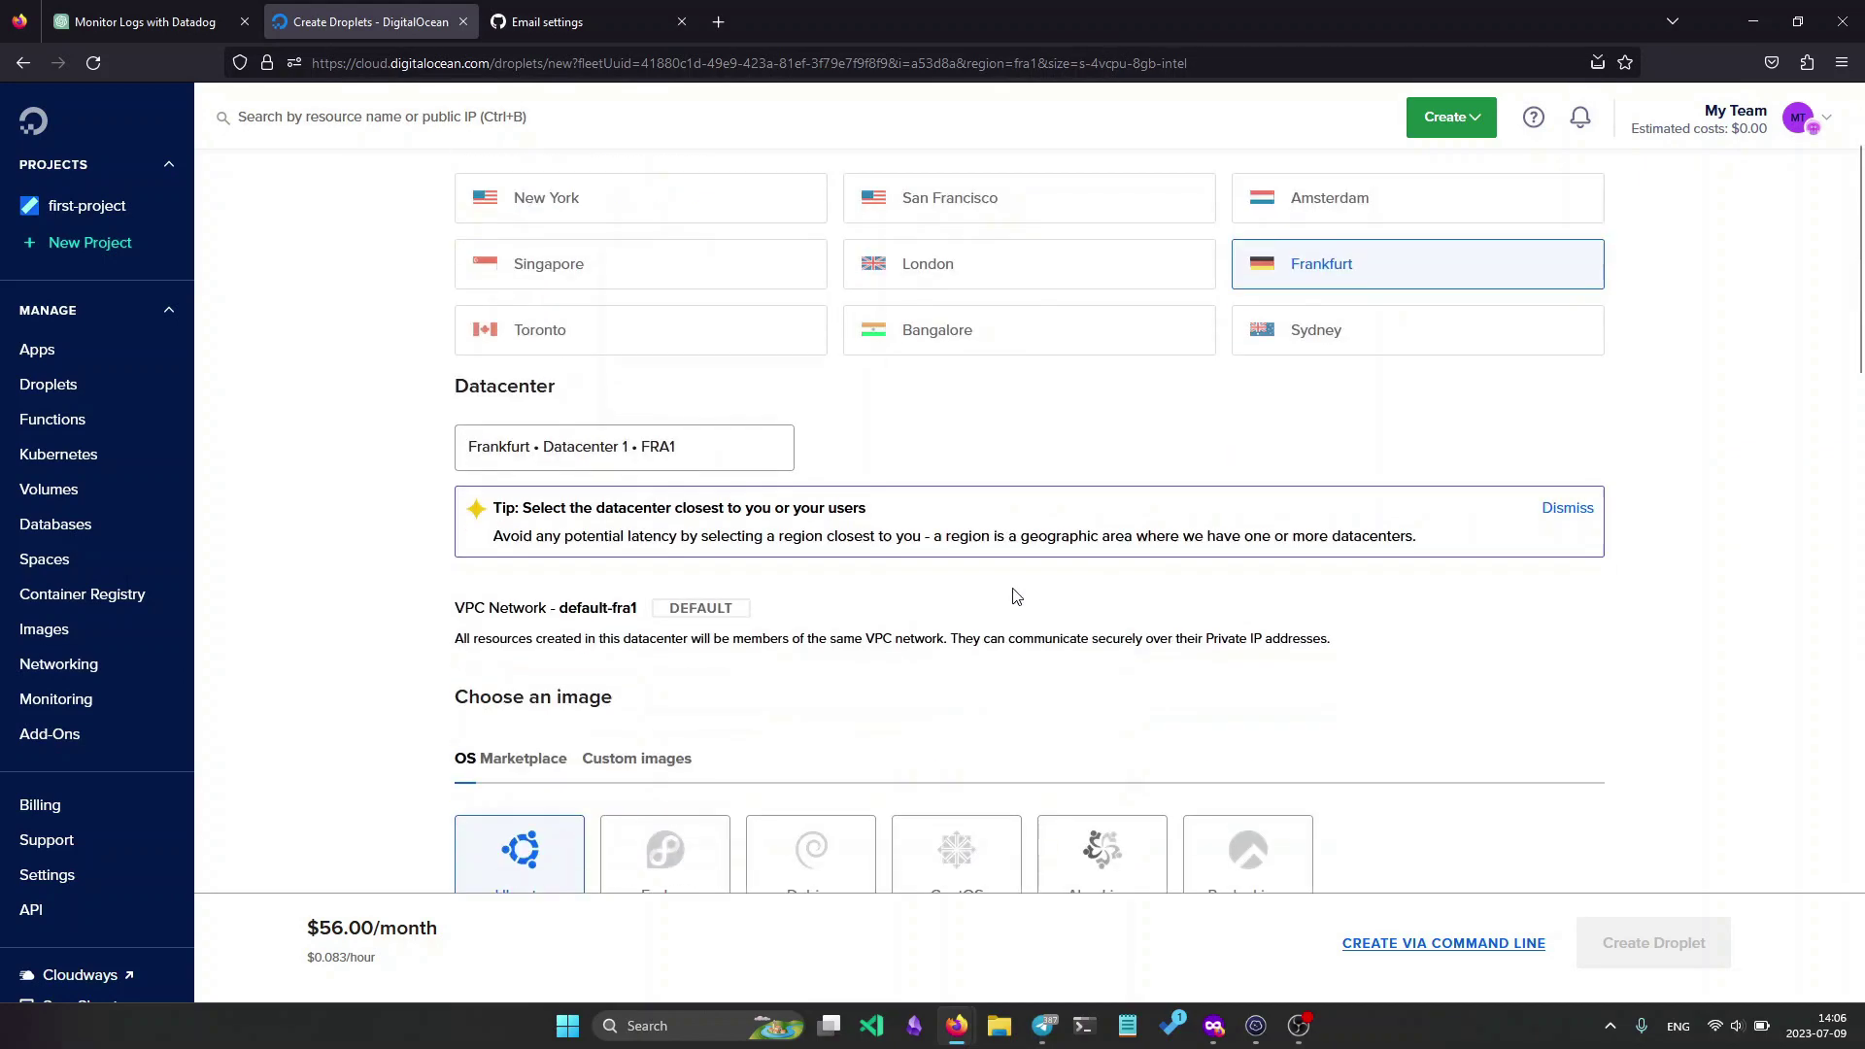
scroll(1013, 592, "down", 2)
scroll(944, 556, "down", 3)
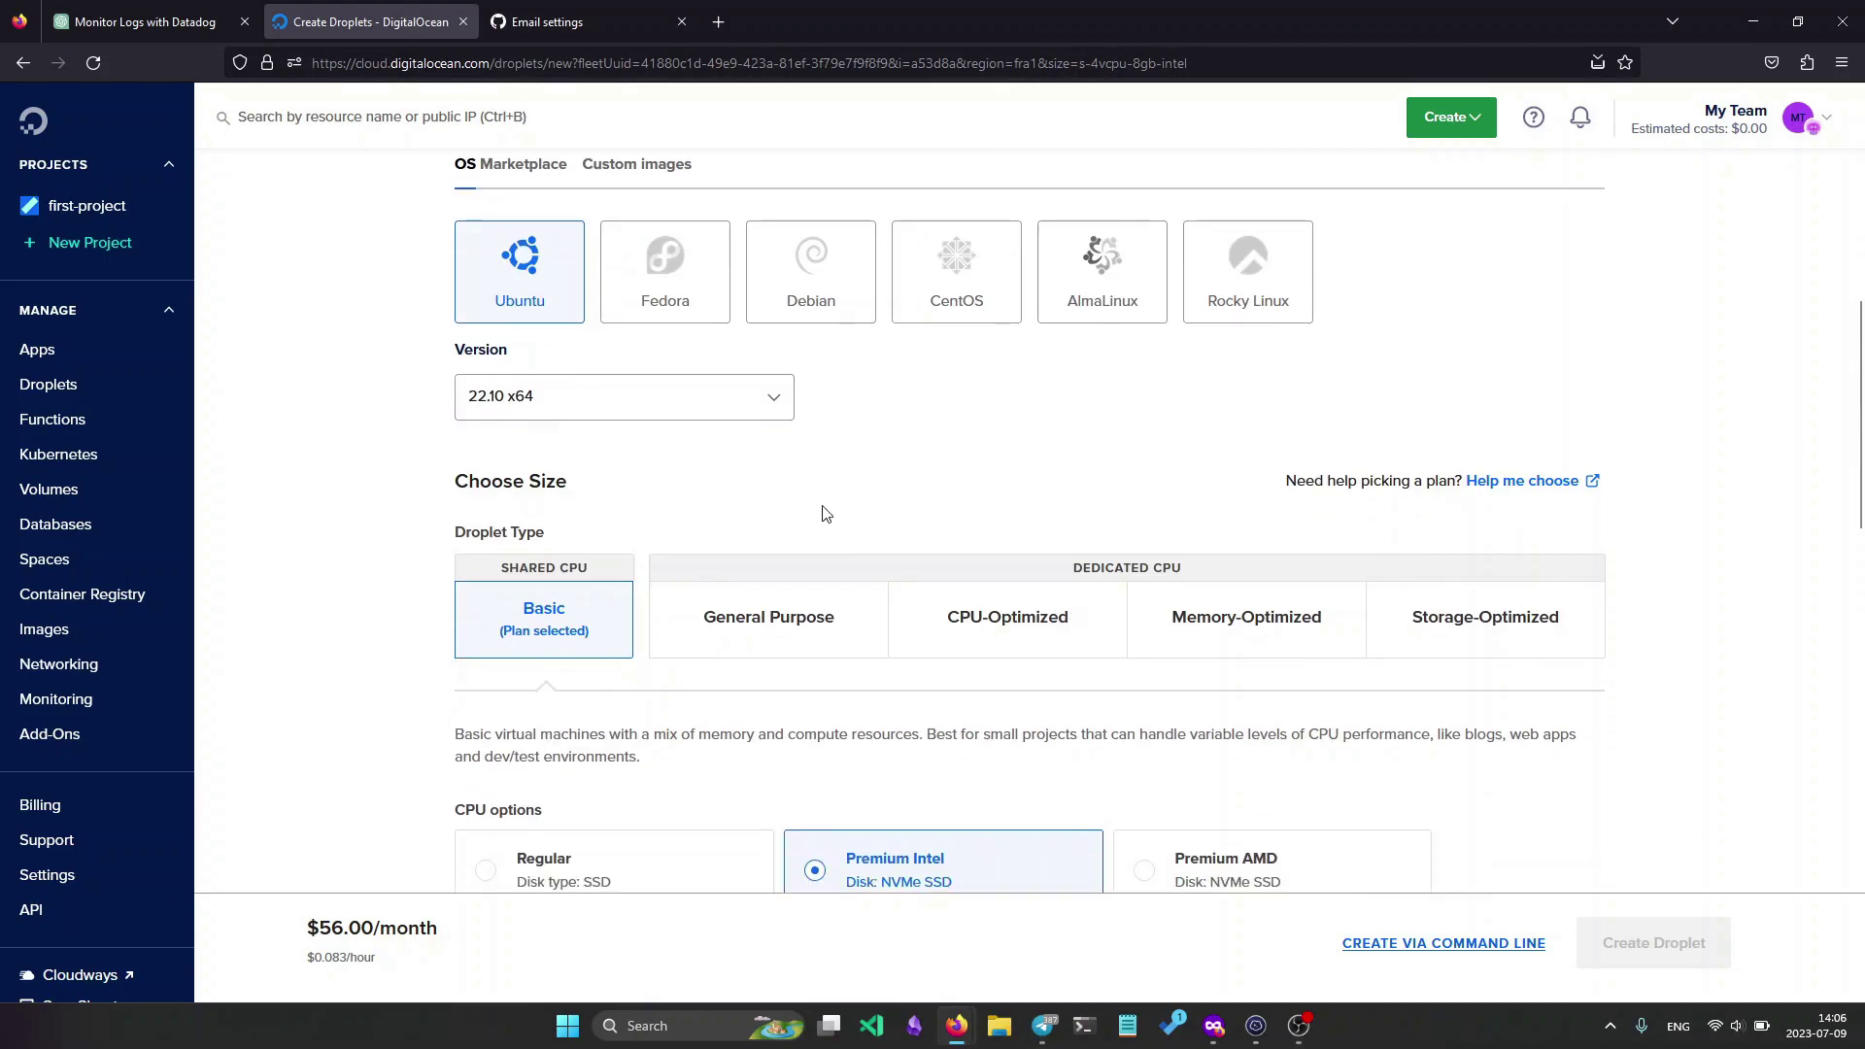
left_click(765, 399)
left_click(604, 544)
scroll(611, 488, "down", 3)
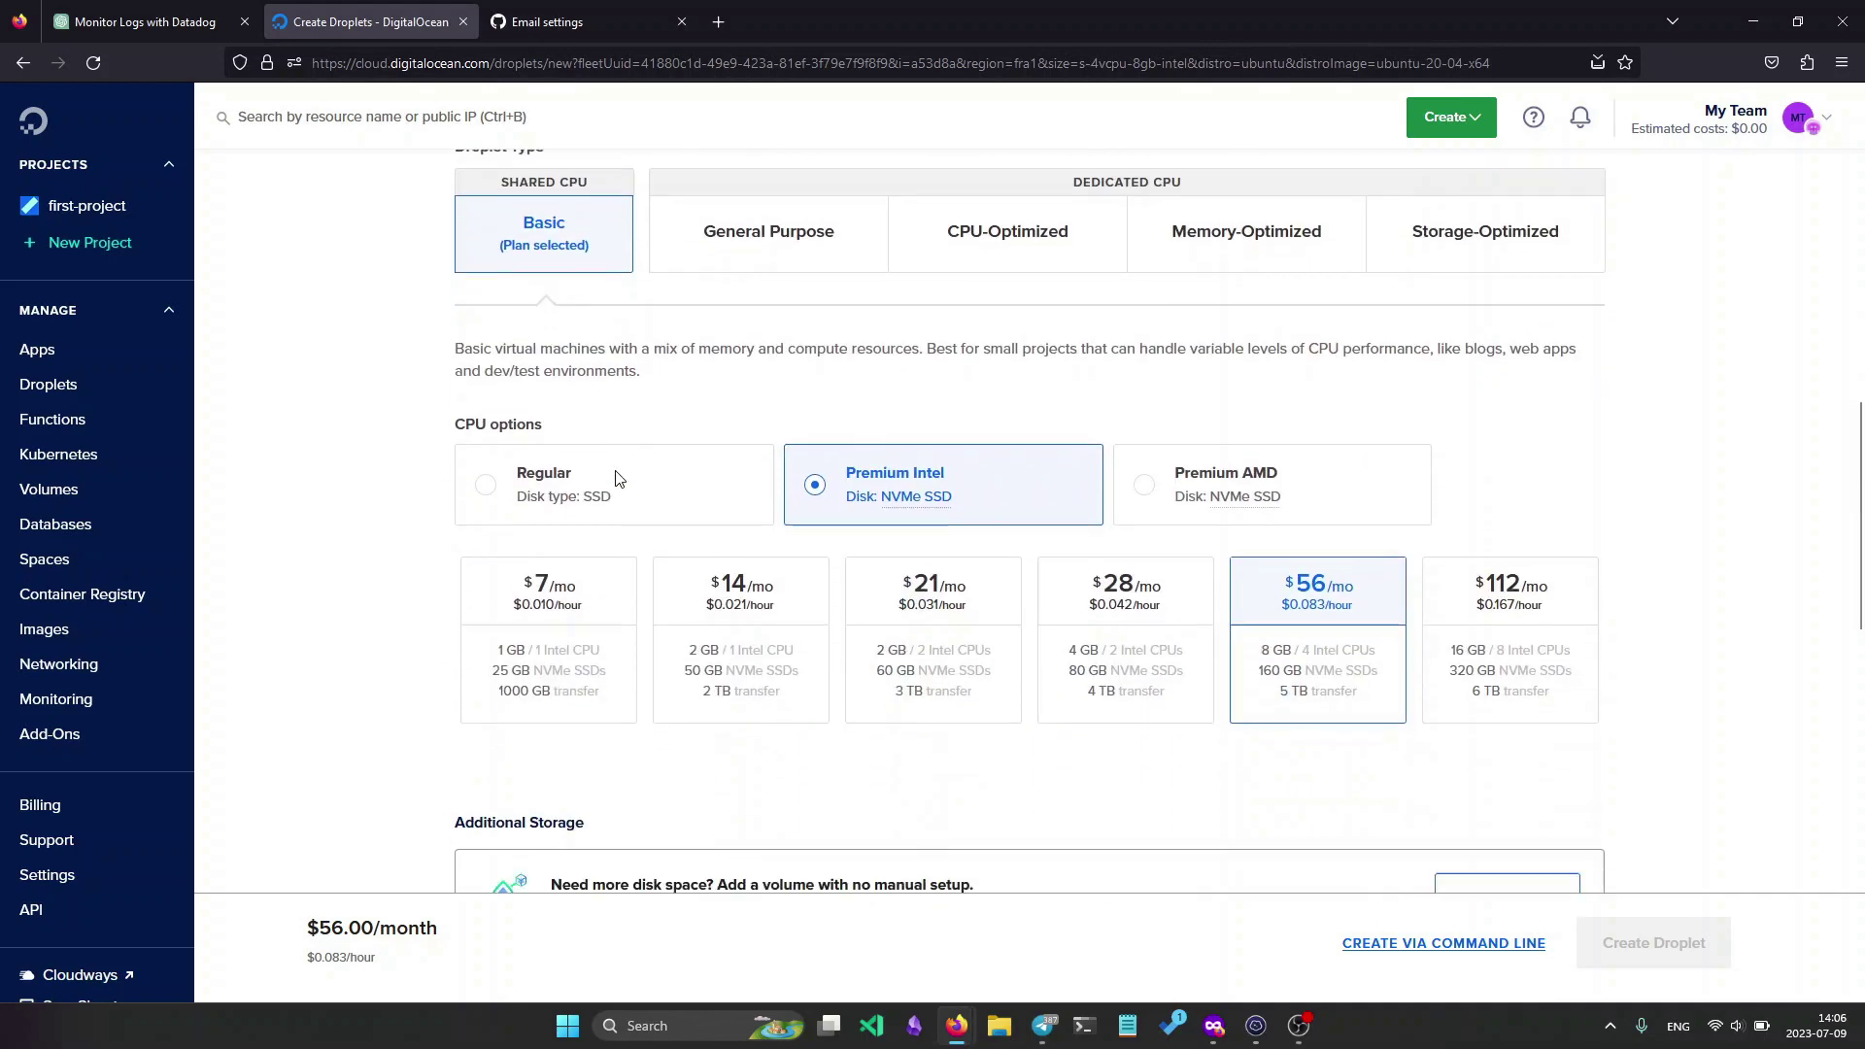
scroll(612, 487, "down", 1)
left_click(735, 497)
left_click(612, 374)
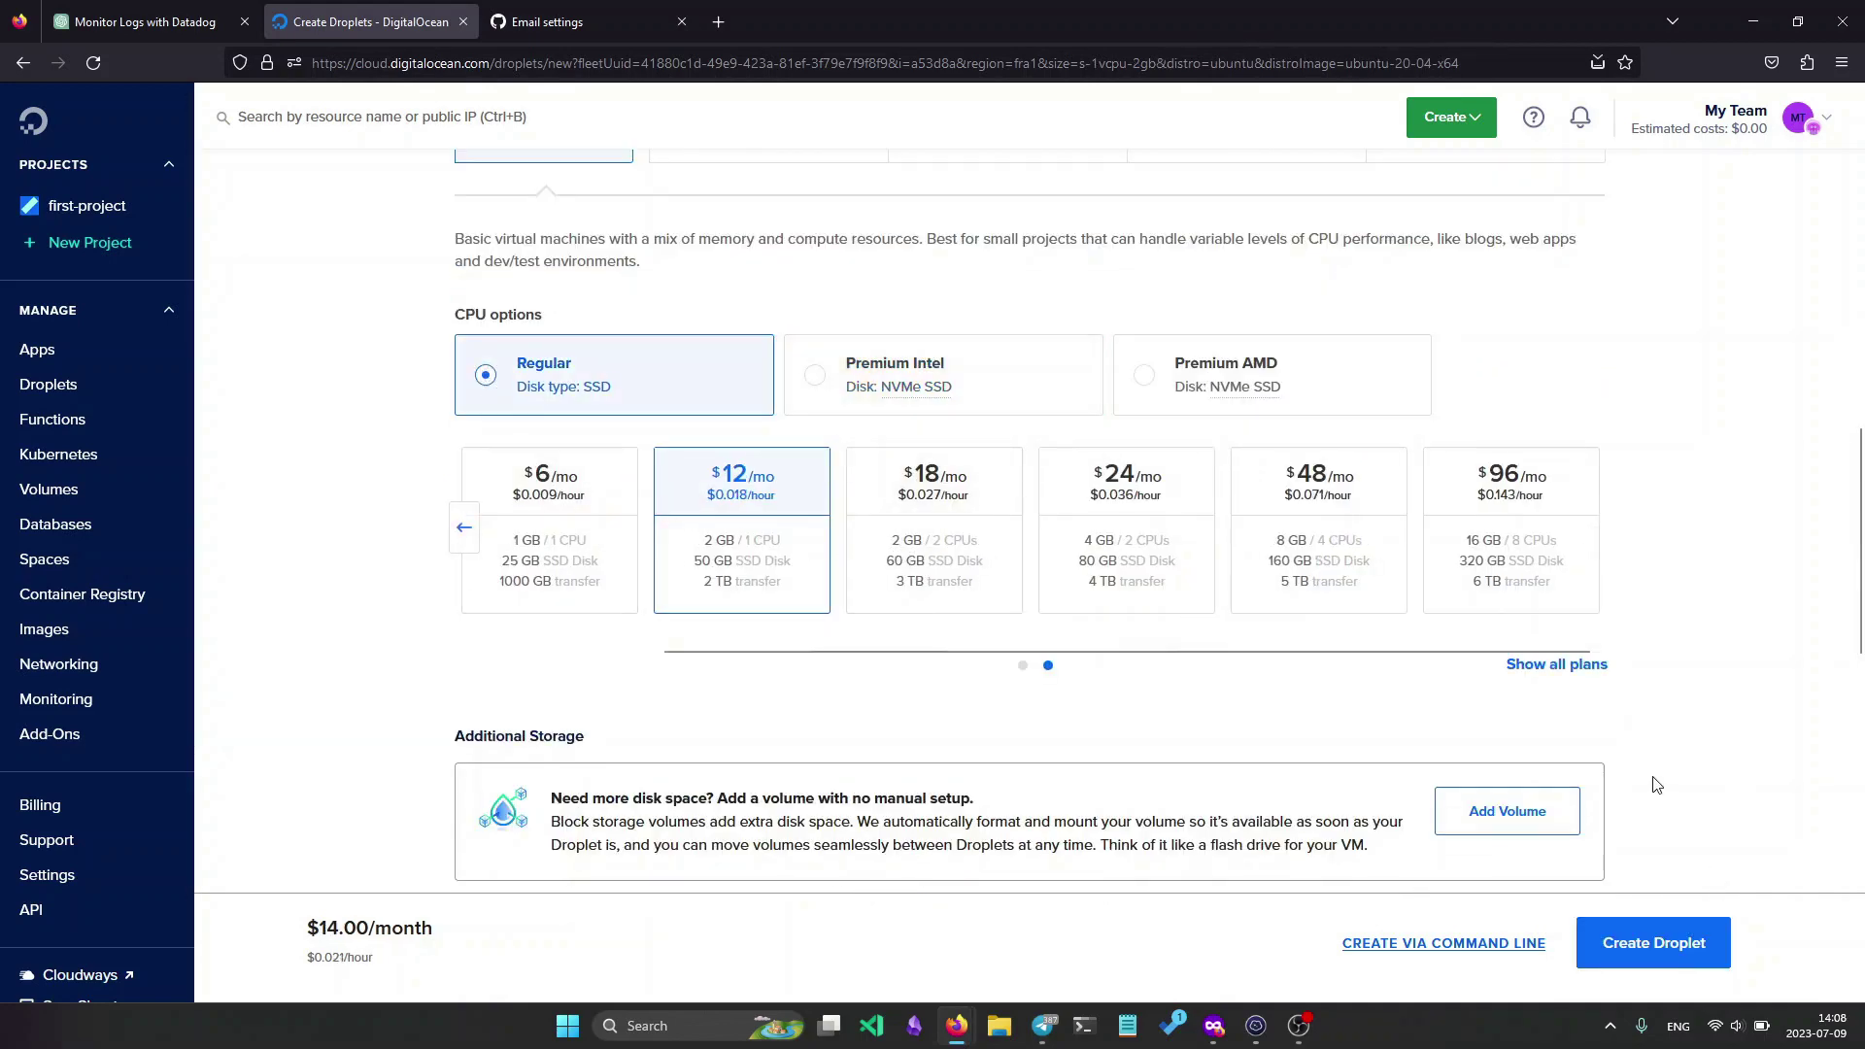
left_click(1654, 947)
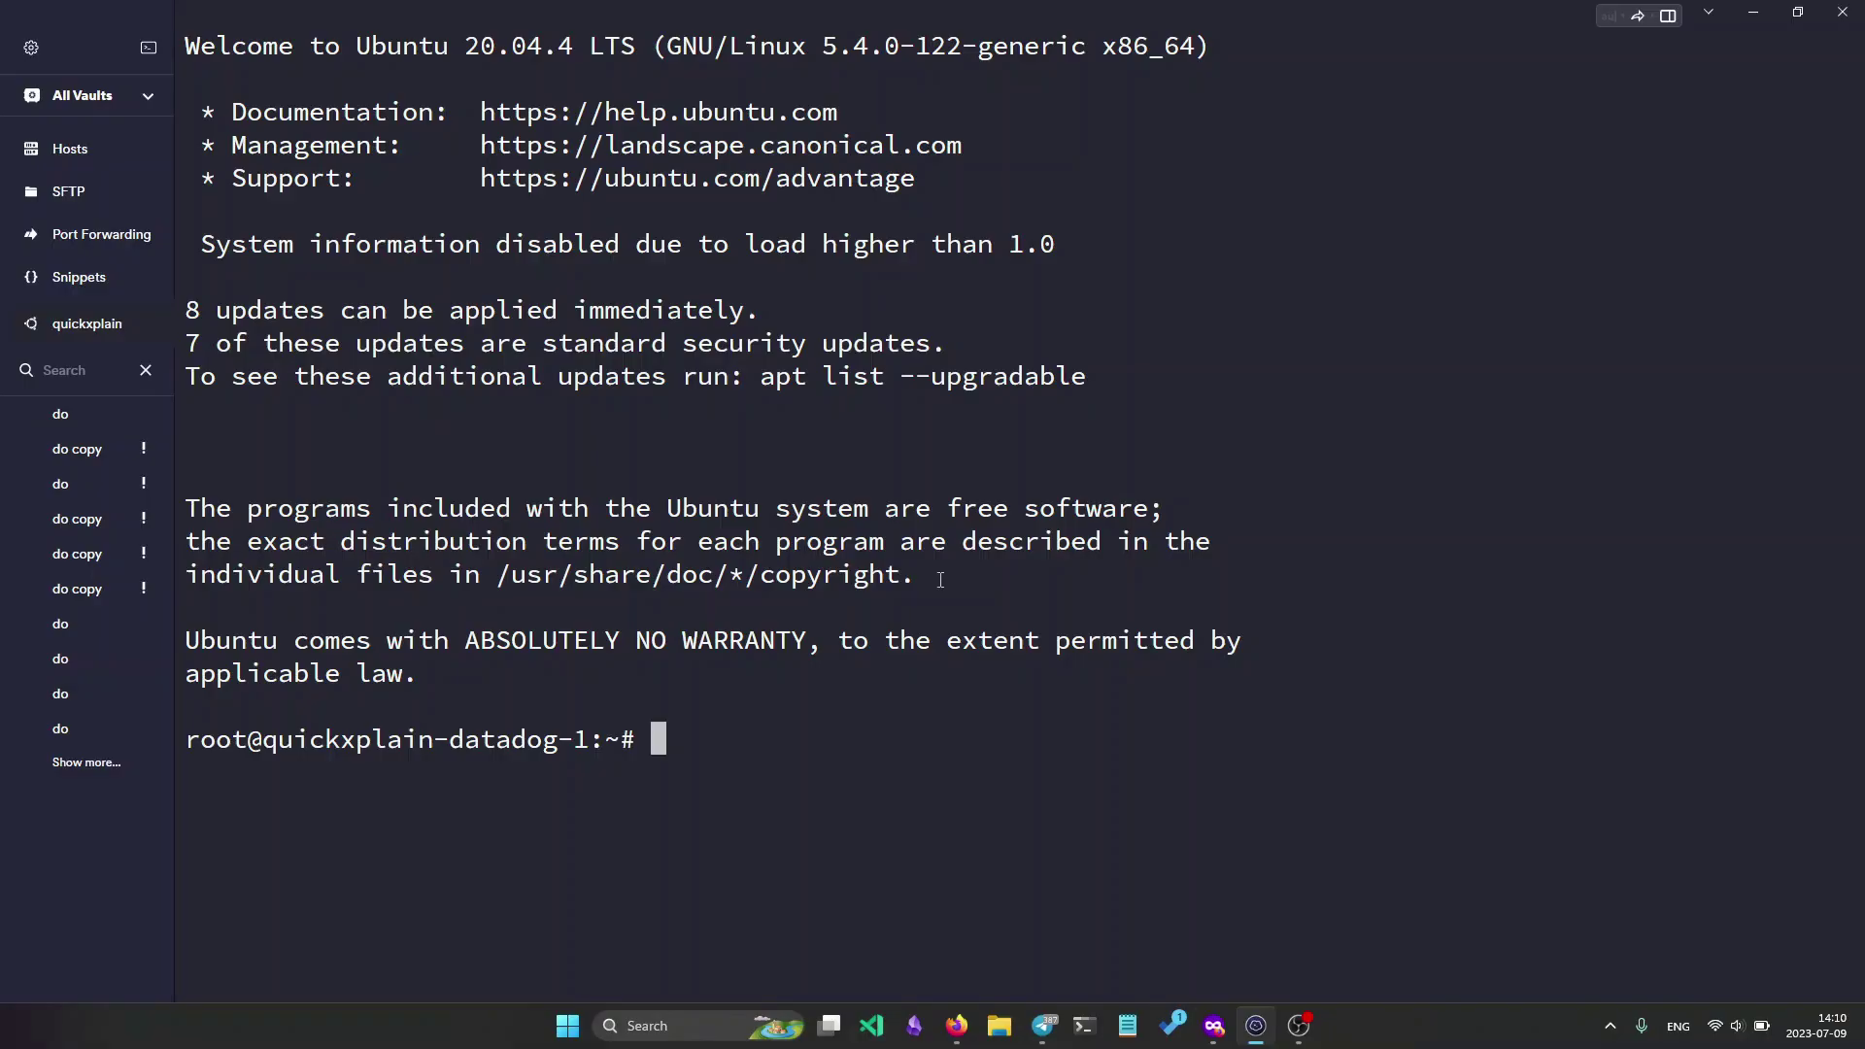
Install Datadog Agent 7 with the DD_API_KEY one-liner; confirm status shows Logs Agent not running
key("ctrl+v")
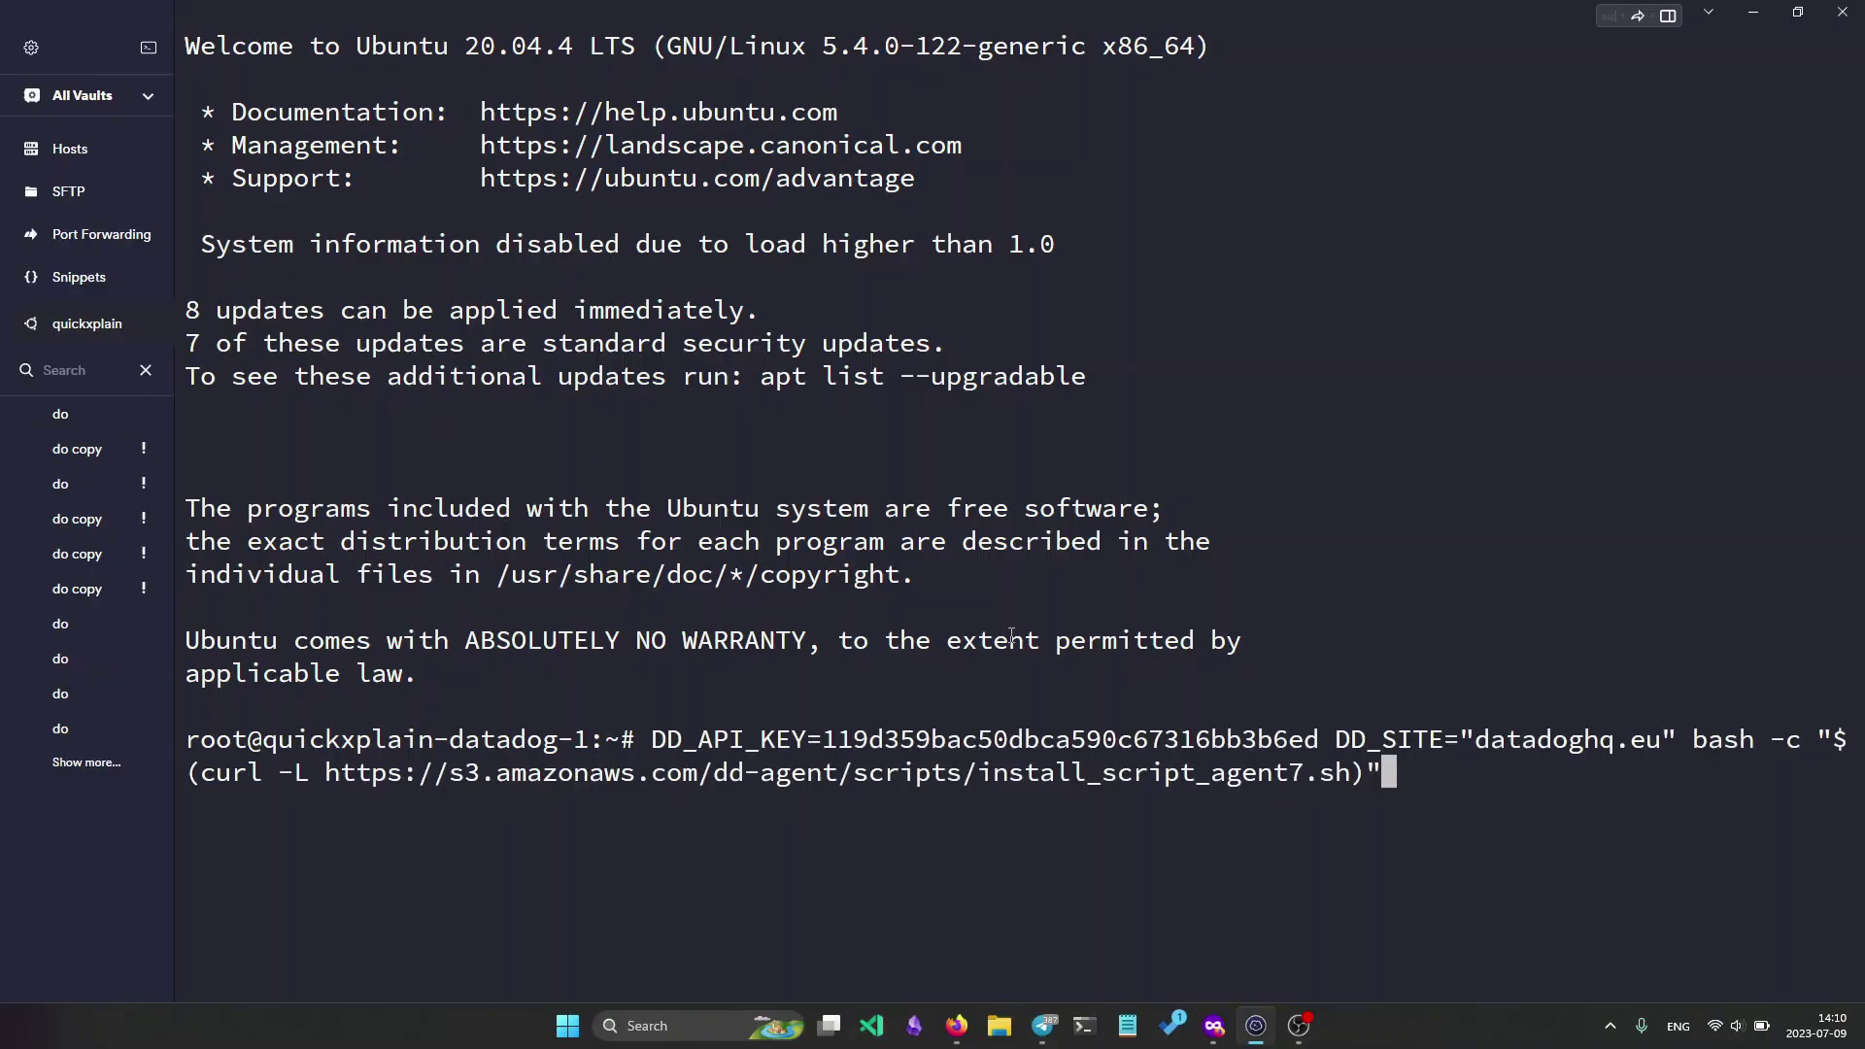
key("Return")
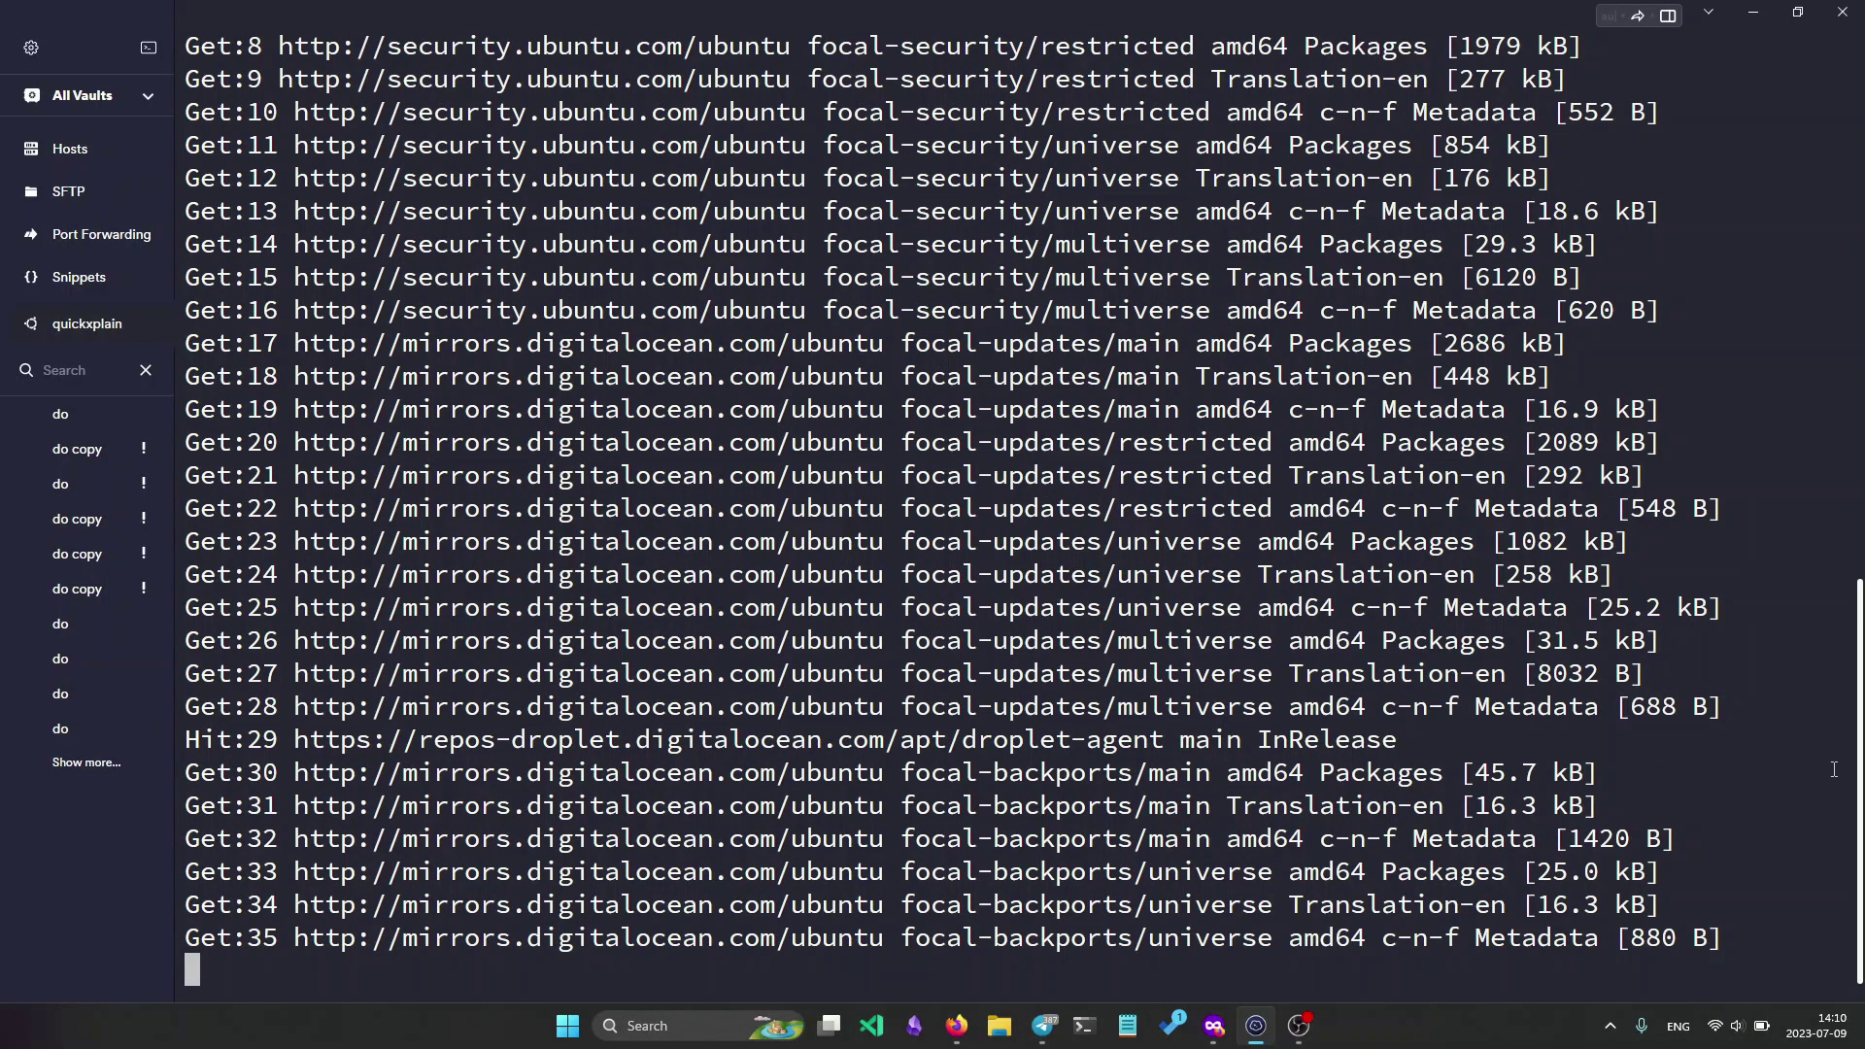
scroll(1833, 768, "up", 10)
scroll(1834, 768, "up", 1)
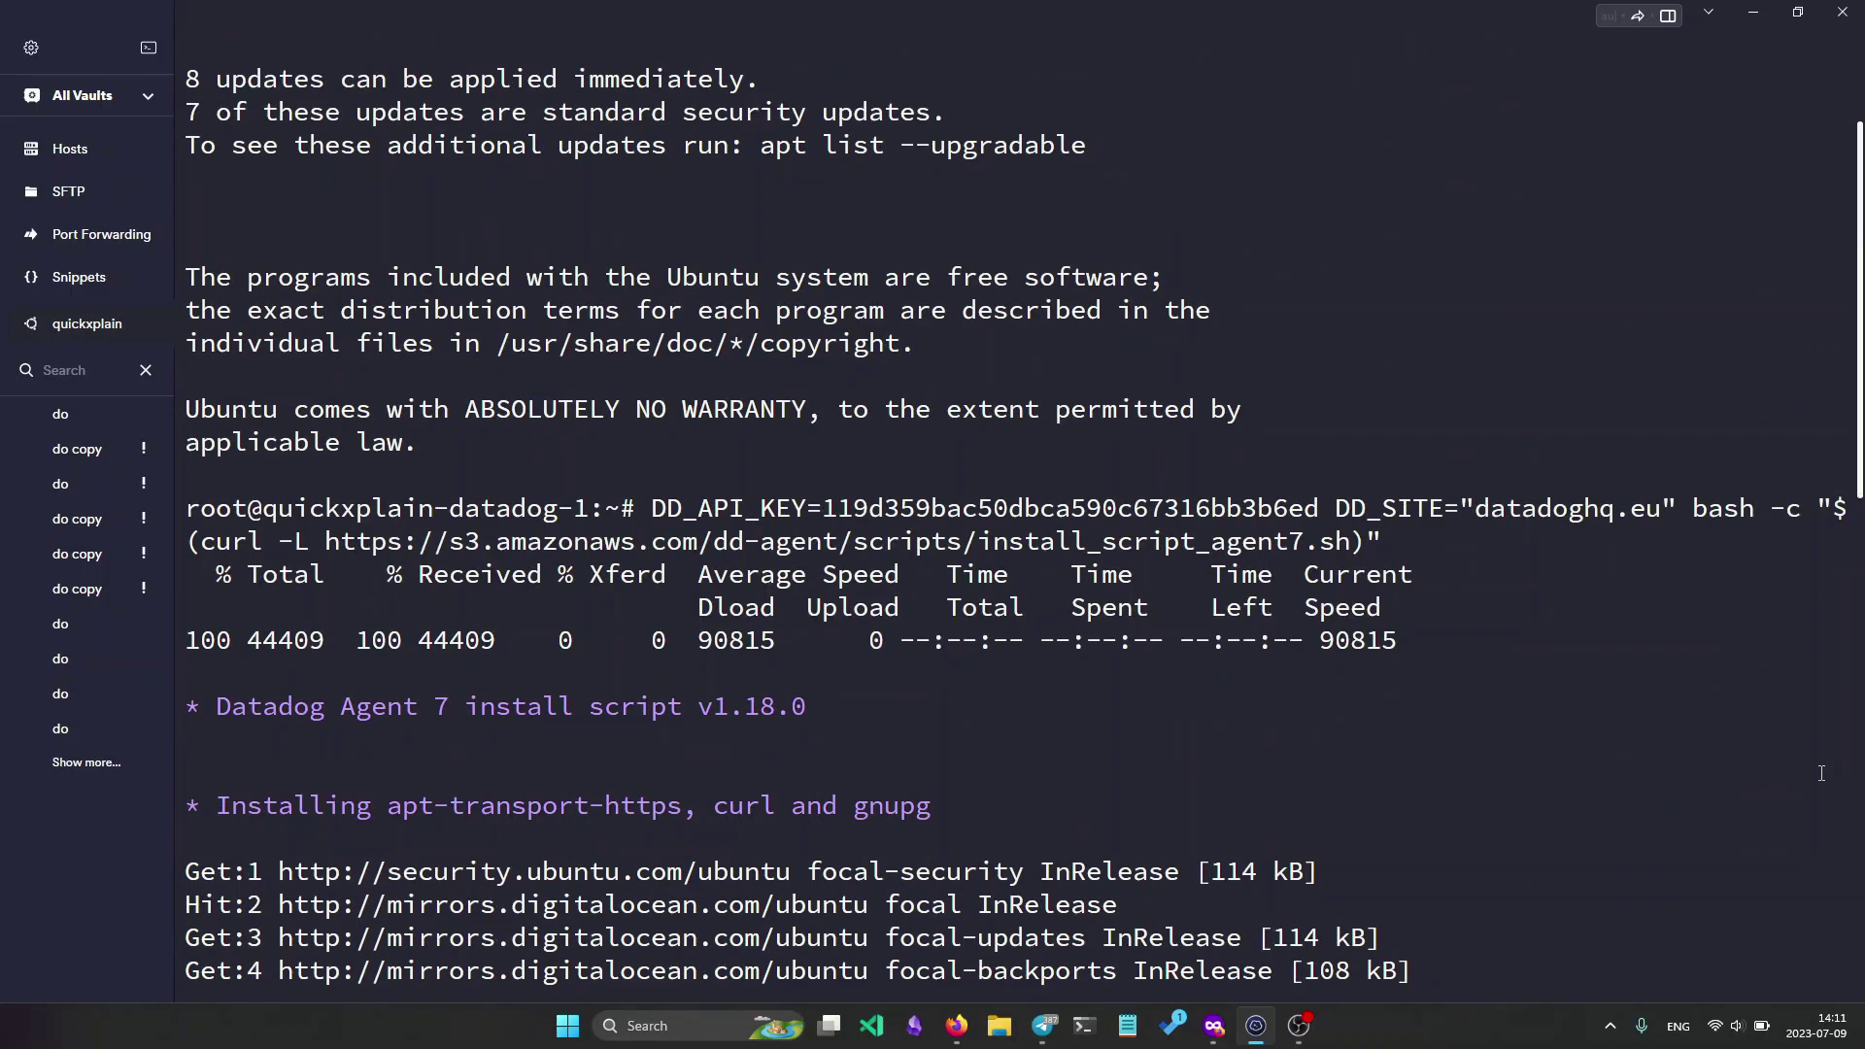
scroll(1819, 773, "down", 20)
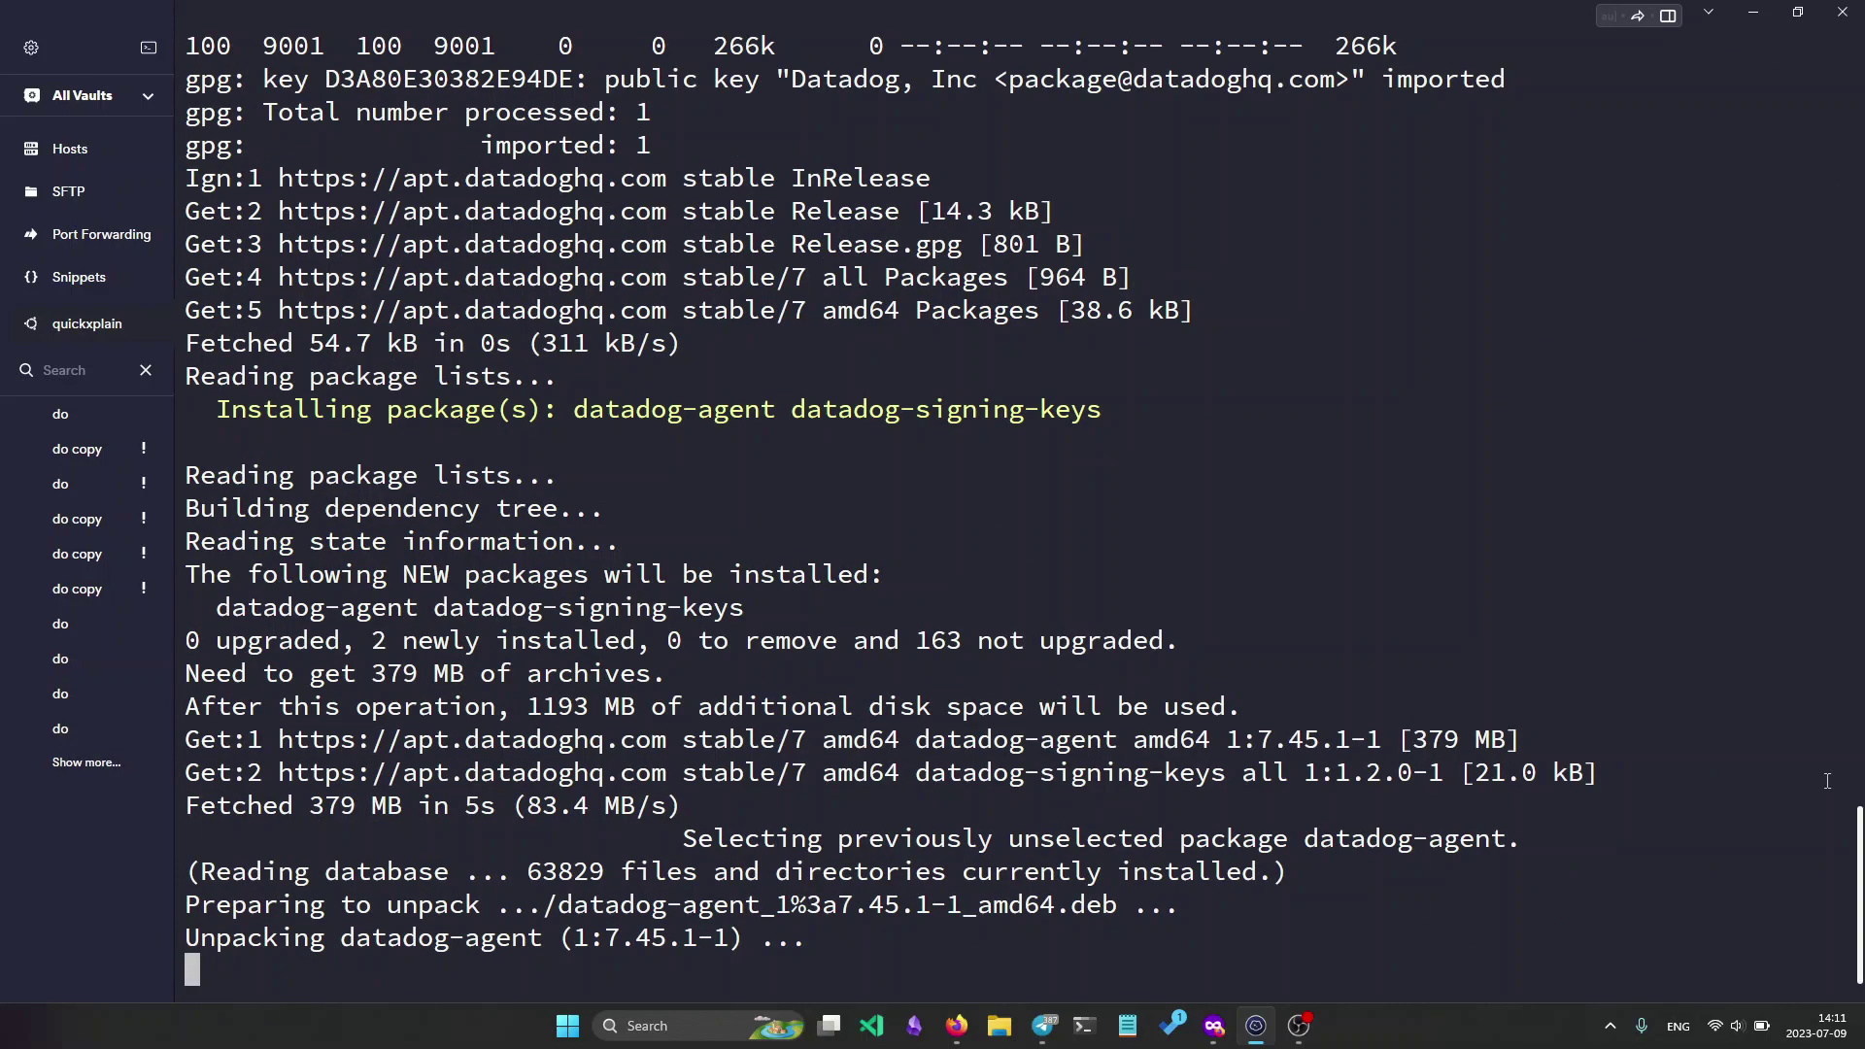
type("datadog")
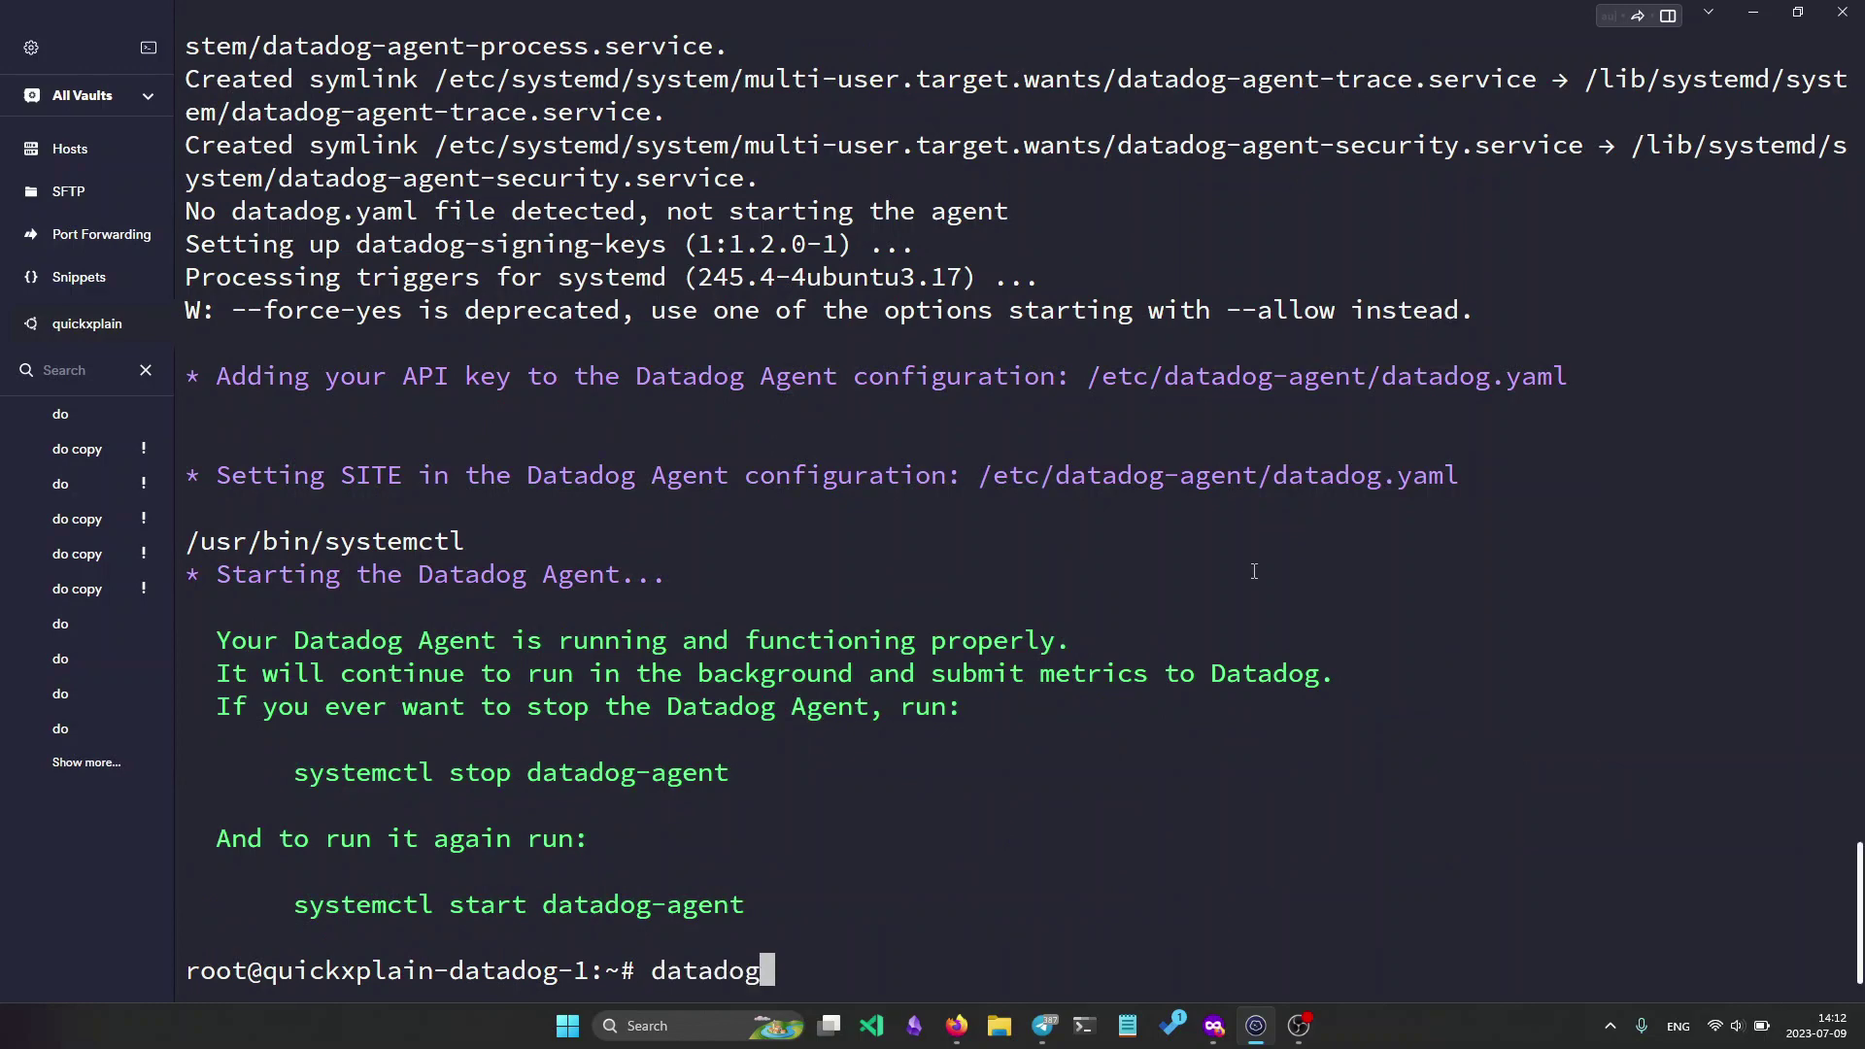
type("-agent")
key("Return")
type("datadog-agent sta")
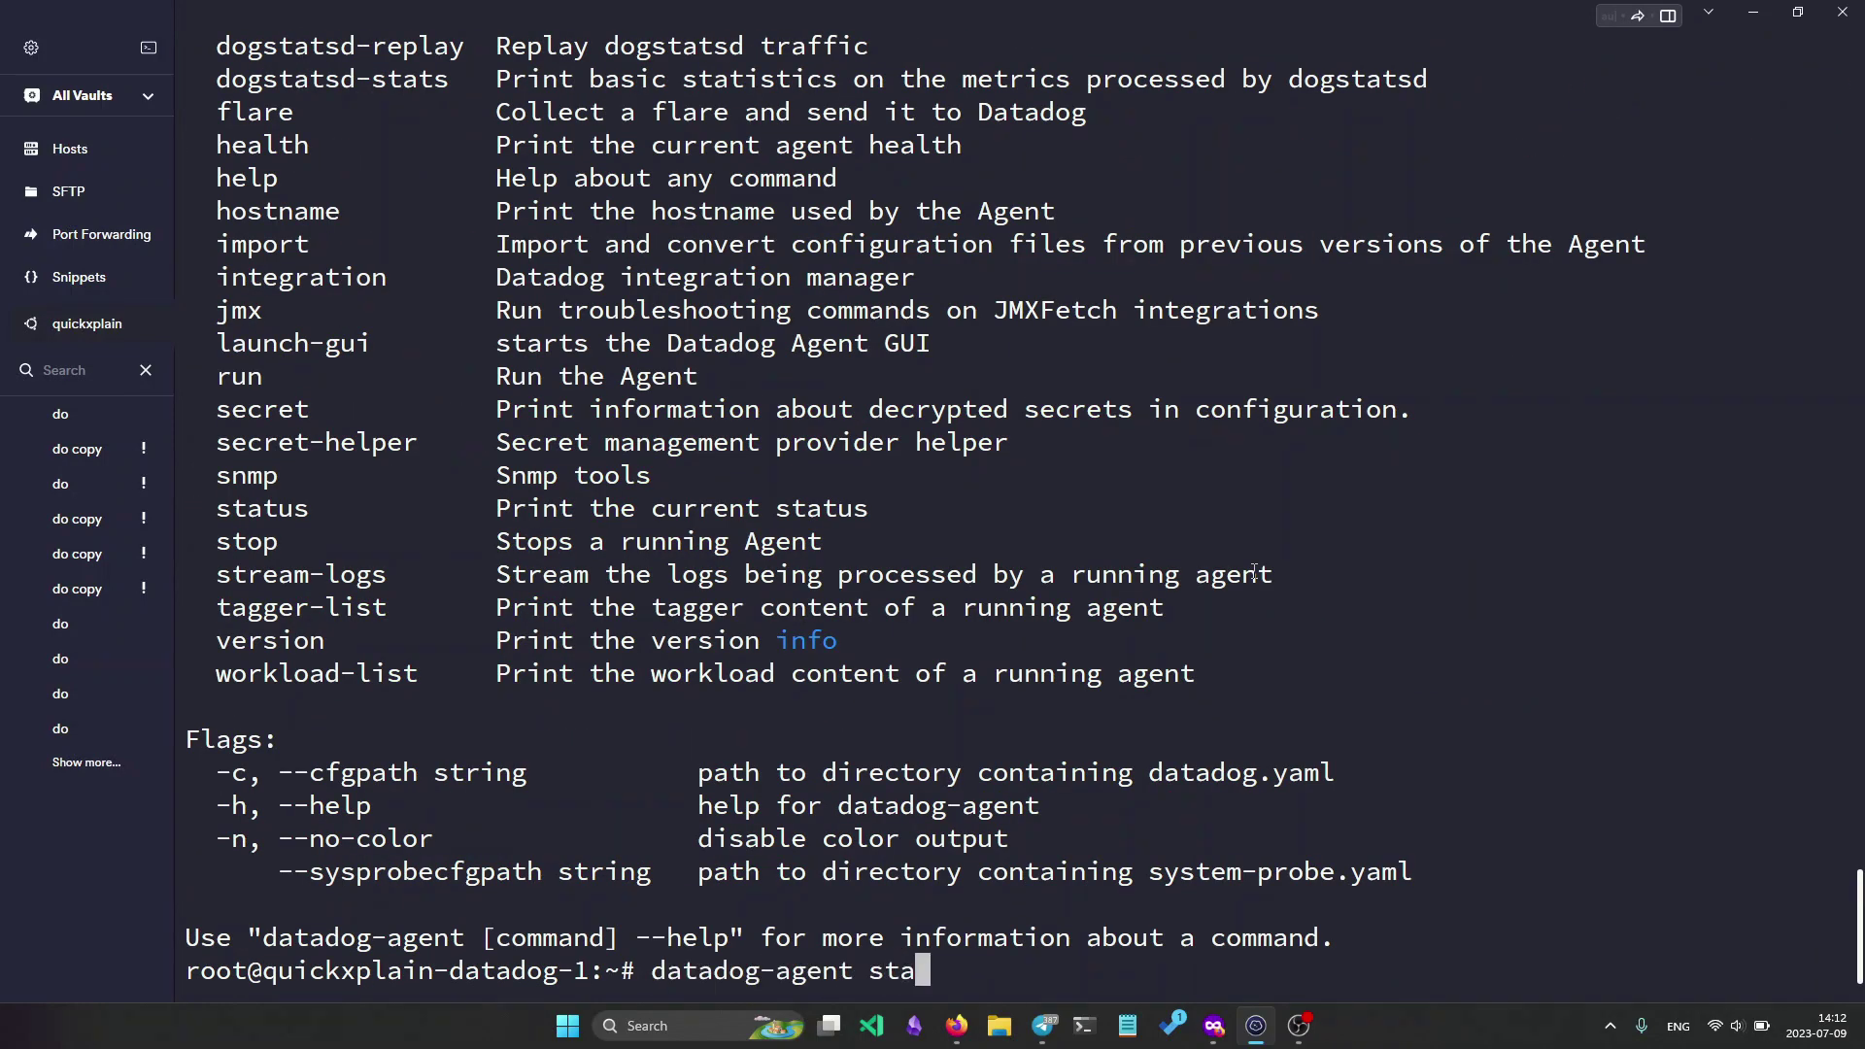
type("tus")
key("Return")
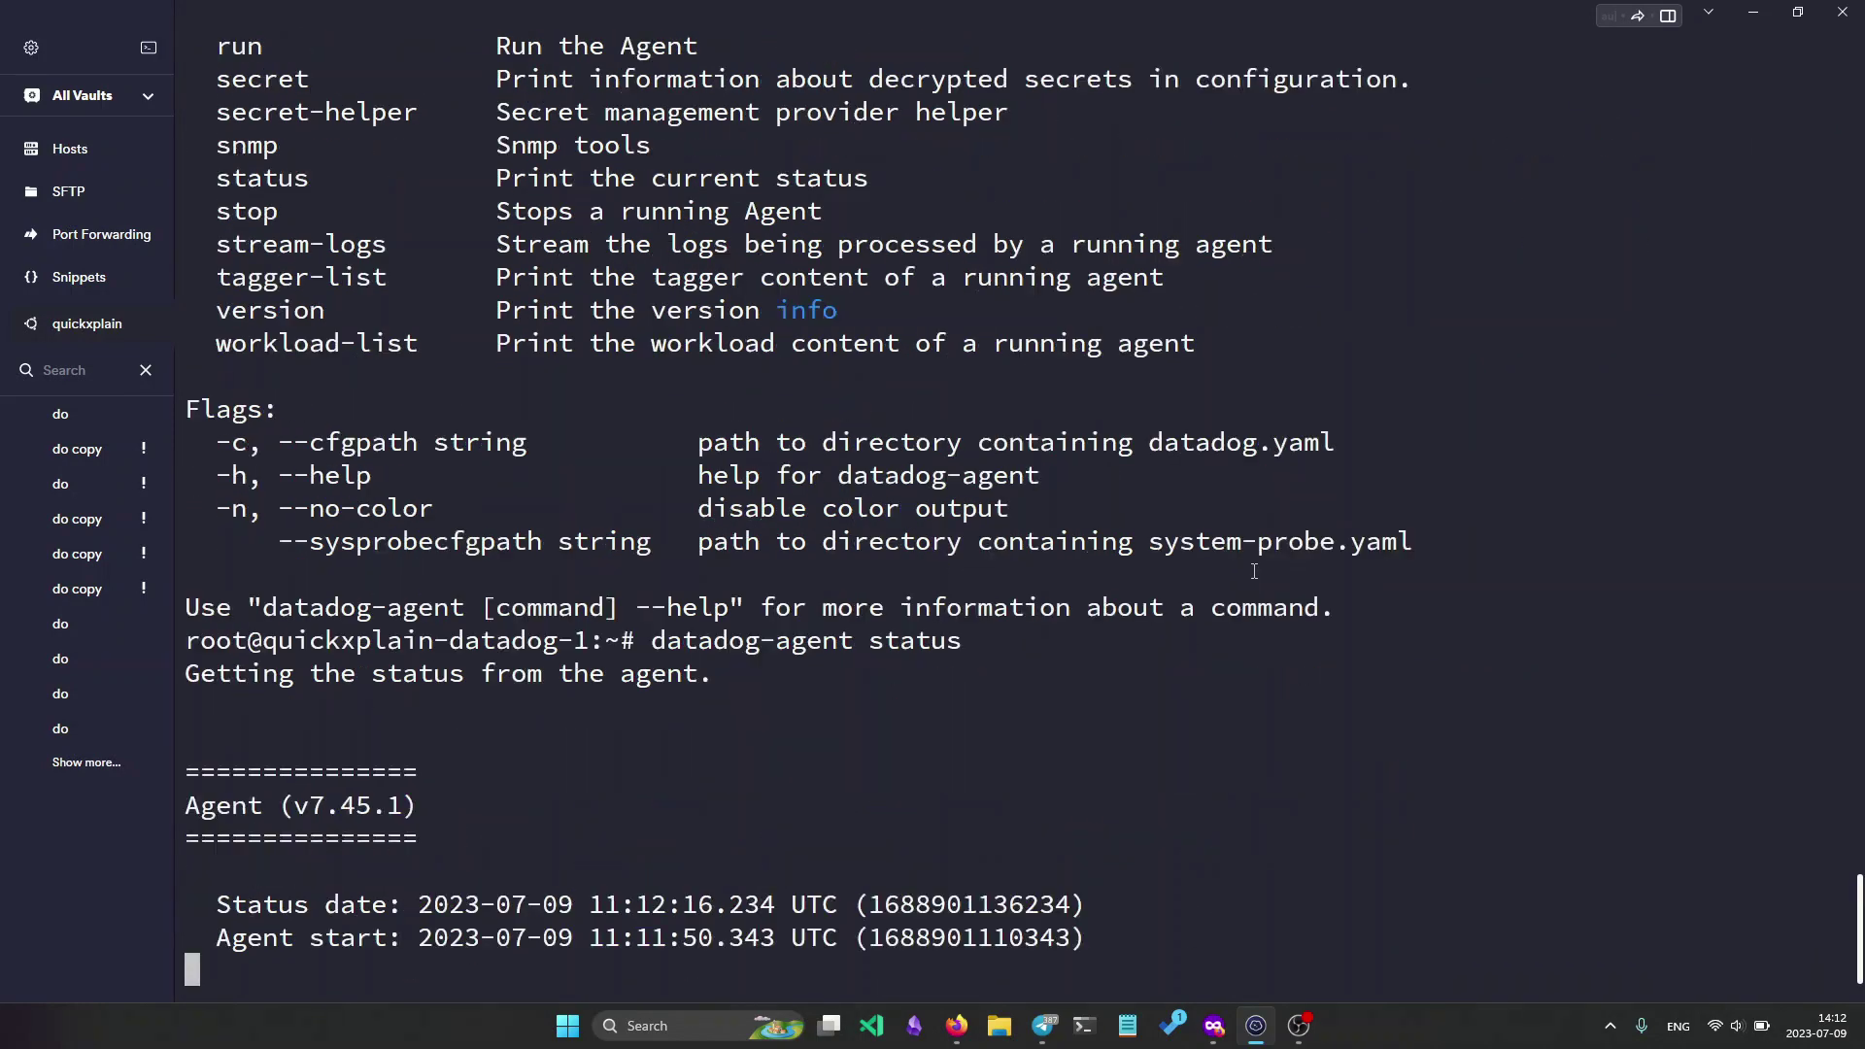
scroll(1253, 571, "up", 1)
scroll(1254, 572, "up", 5)
scroll(1252, 571, "up", 5)
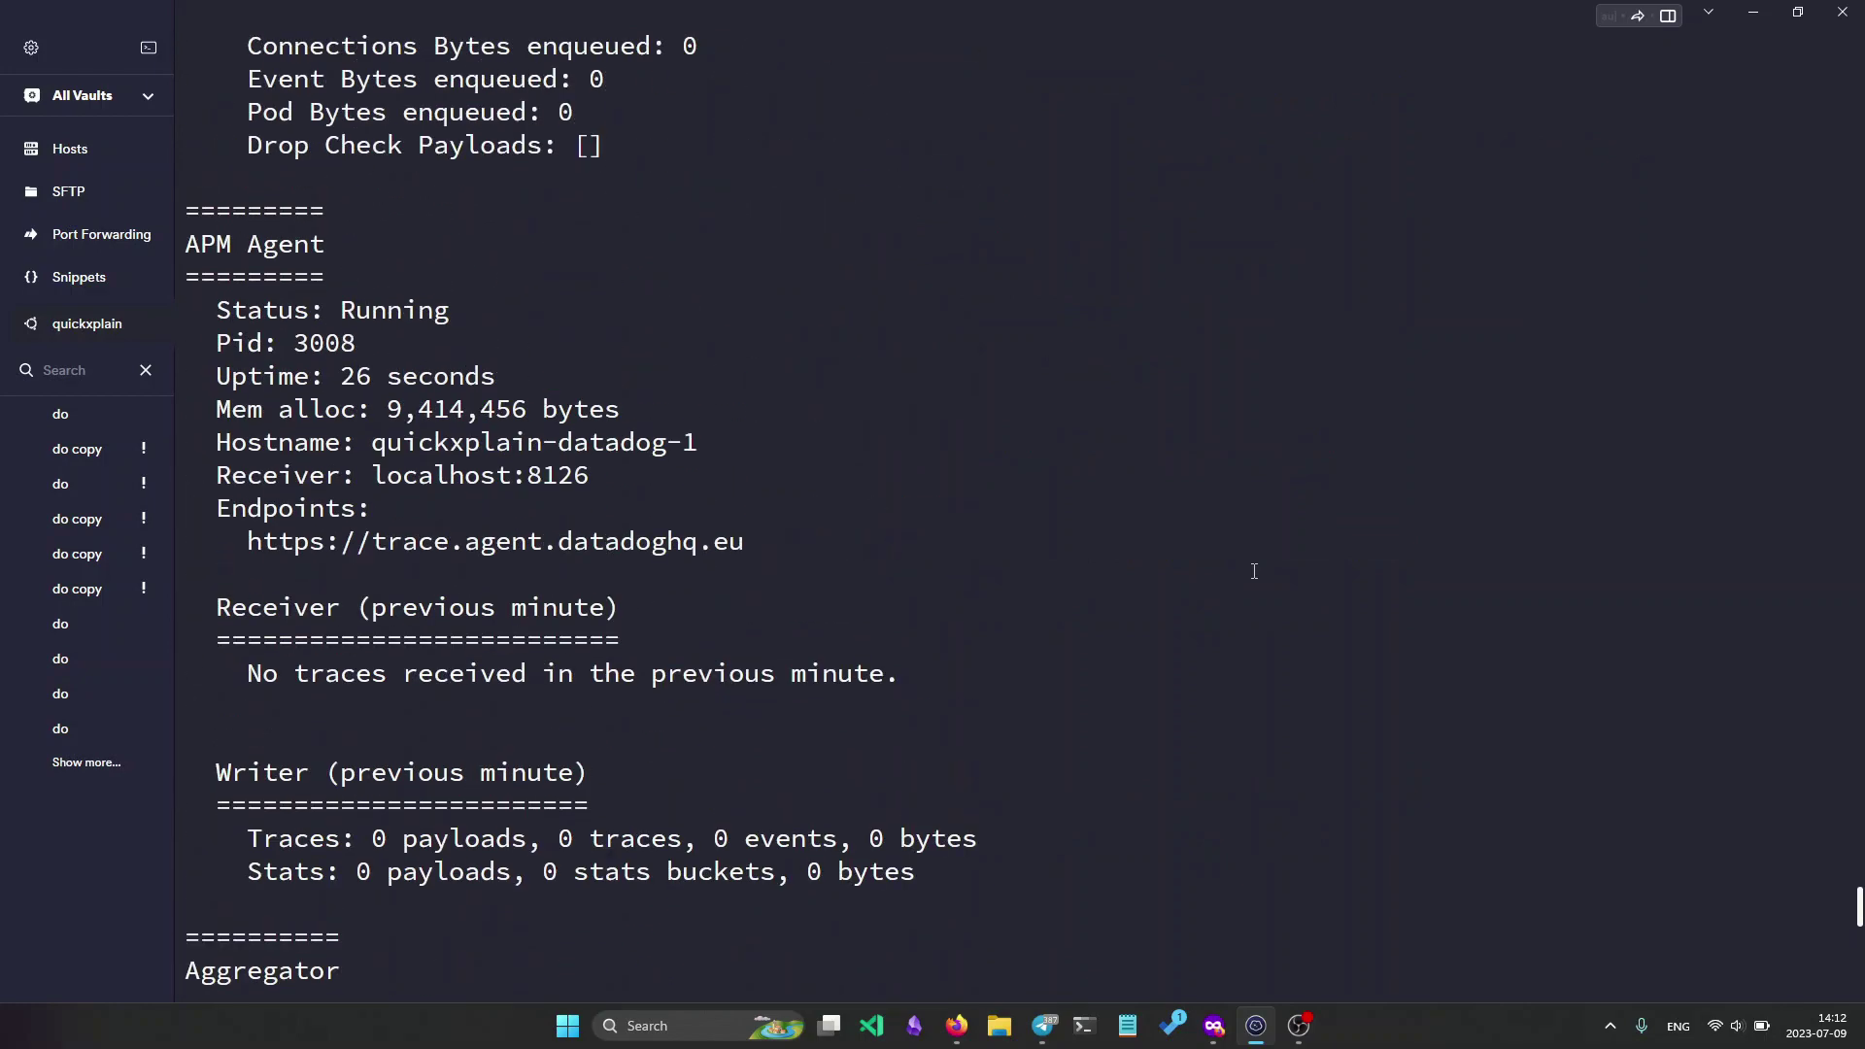
scroll(1253, 572, "up", 5)
scroll(1253, 572, "up", 4)
scroll(1253, 571, "up", 2)
scroll(1252, 571, "up", 2)
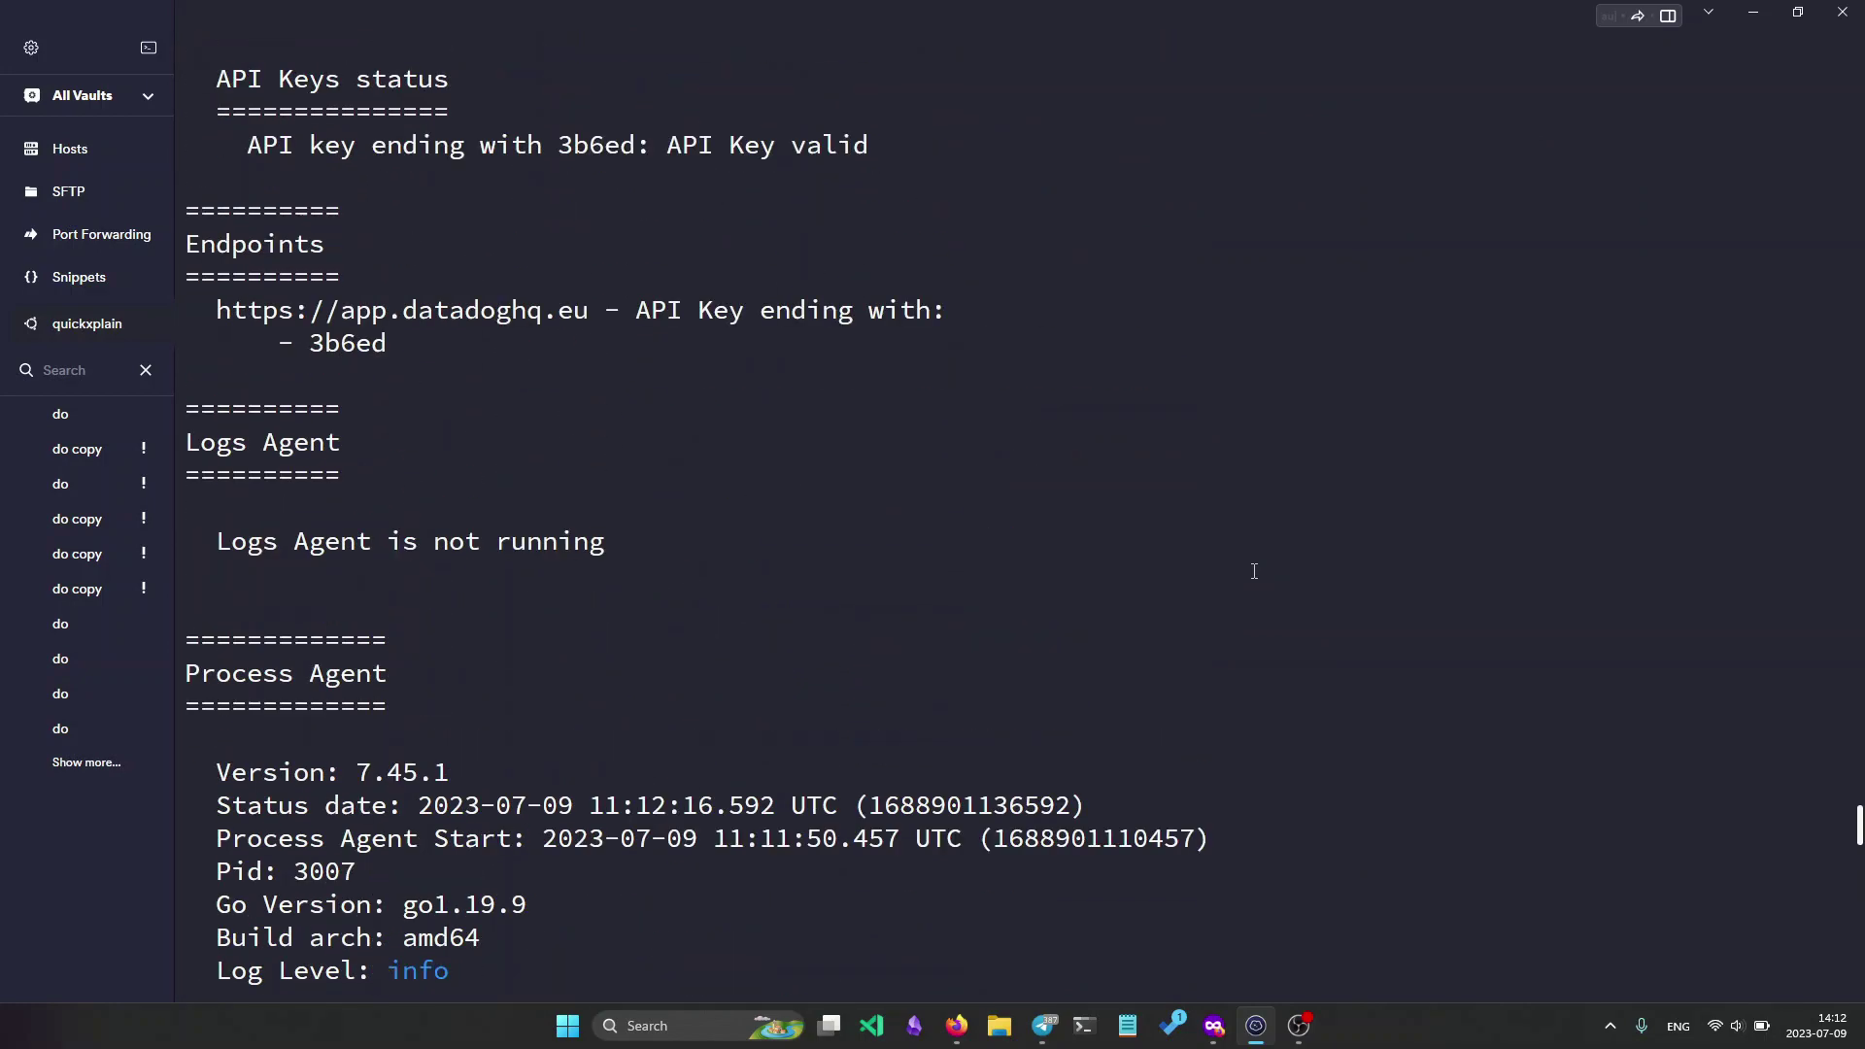
left_click_drag(198, 550, 619, 548)
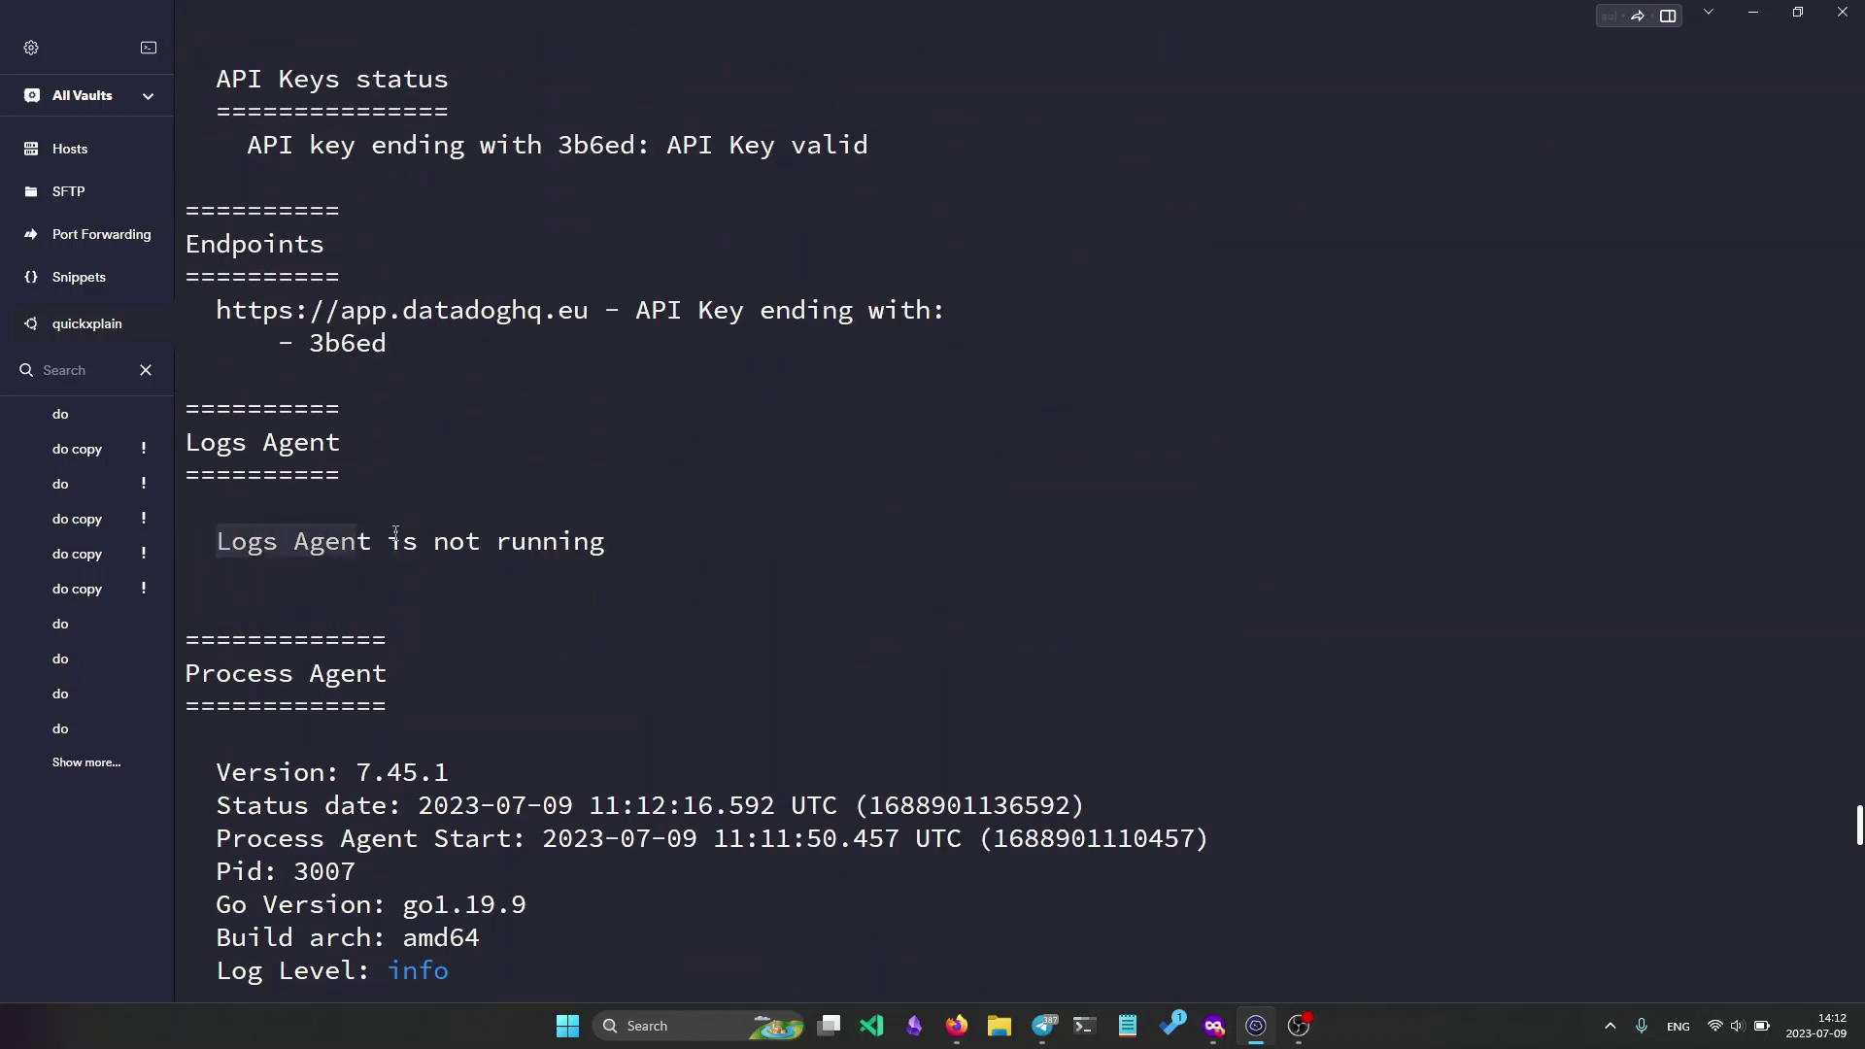
Set logs_enabled to true in /etc/datadog-agent/datadog.yaml and save the file
left_click(745, 569)
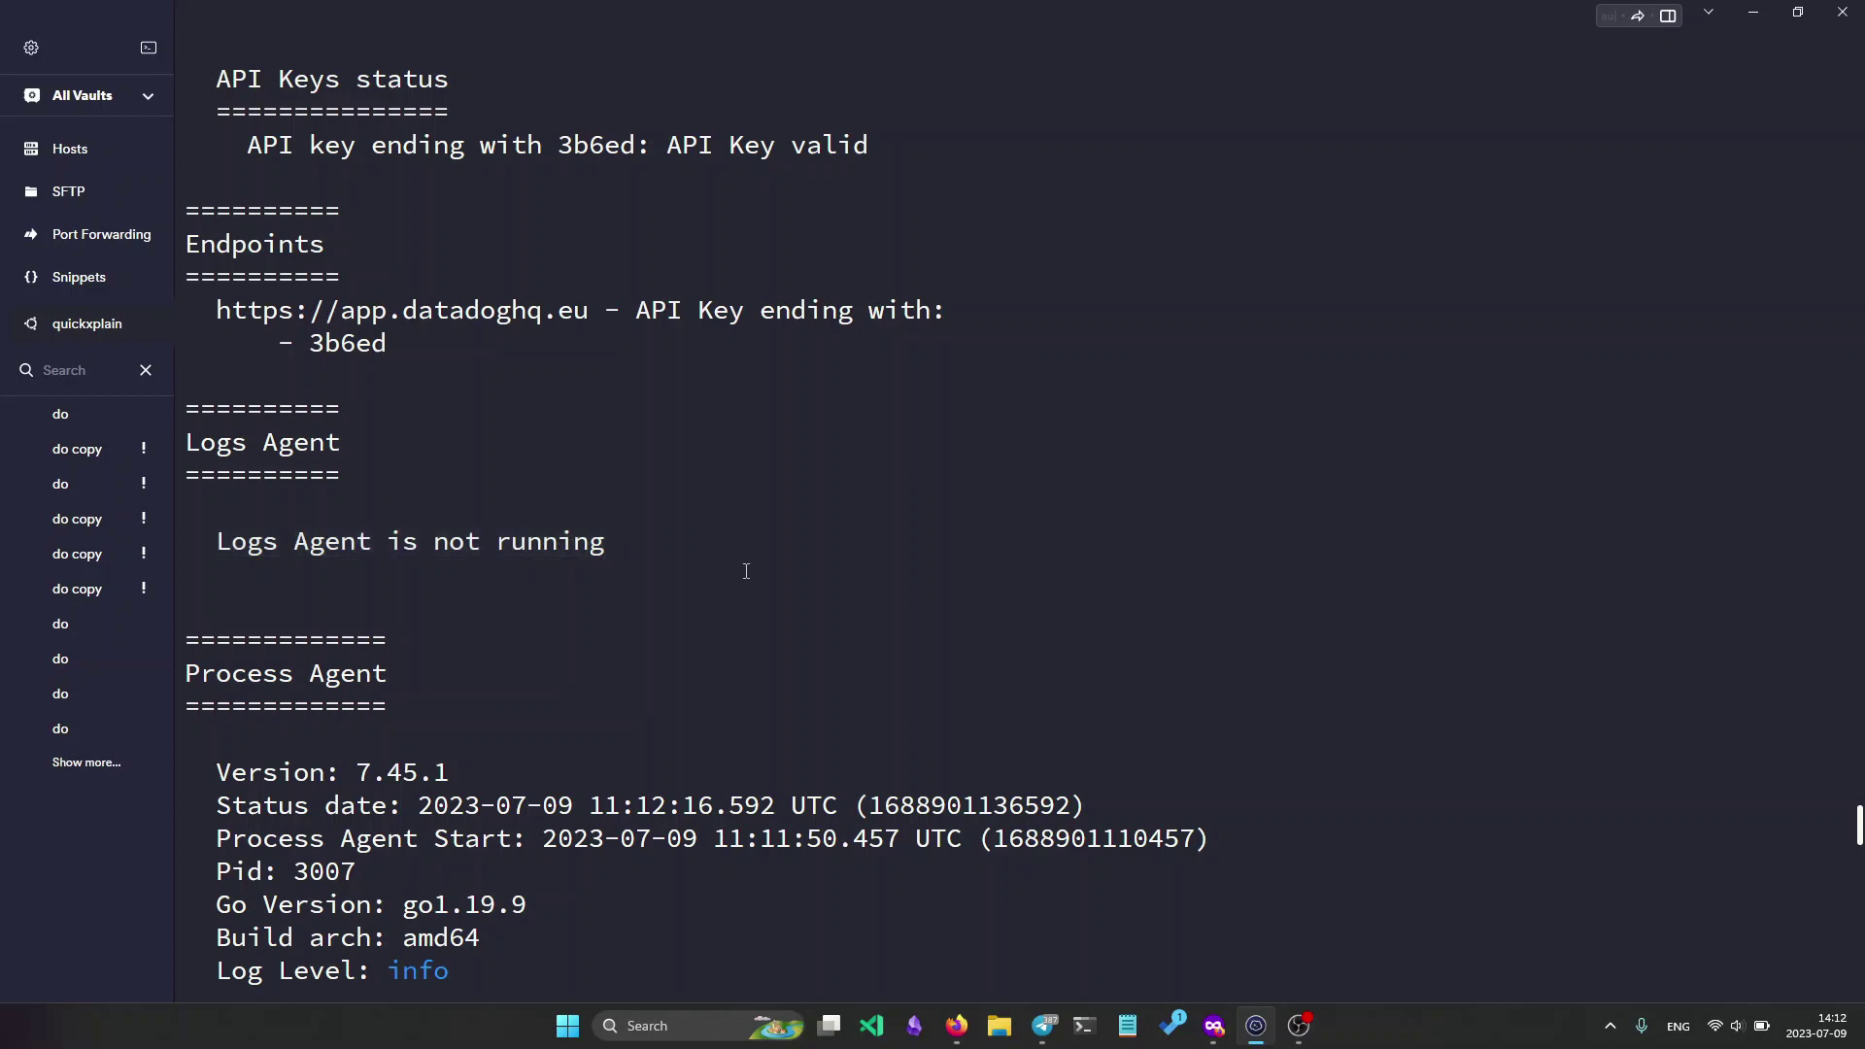
type("vim /et")
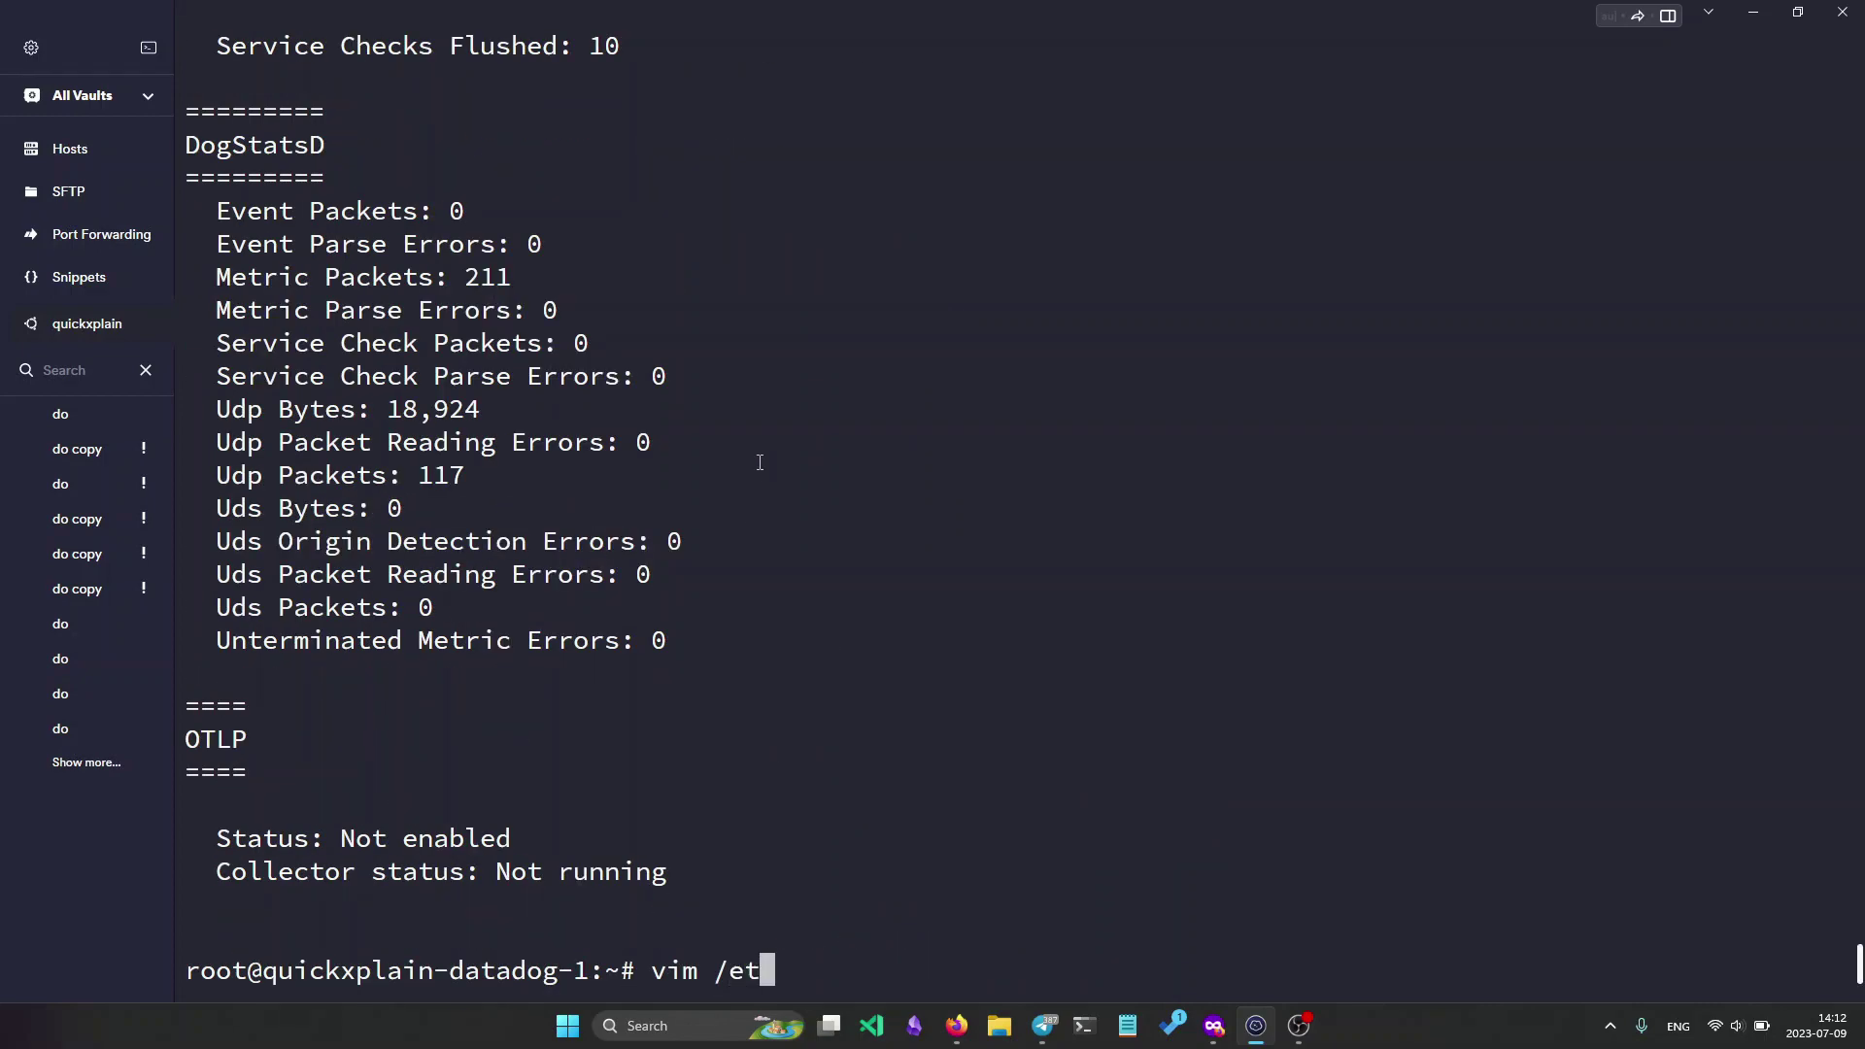
type("c/data")
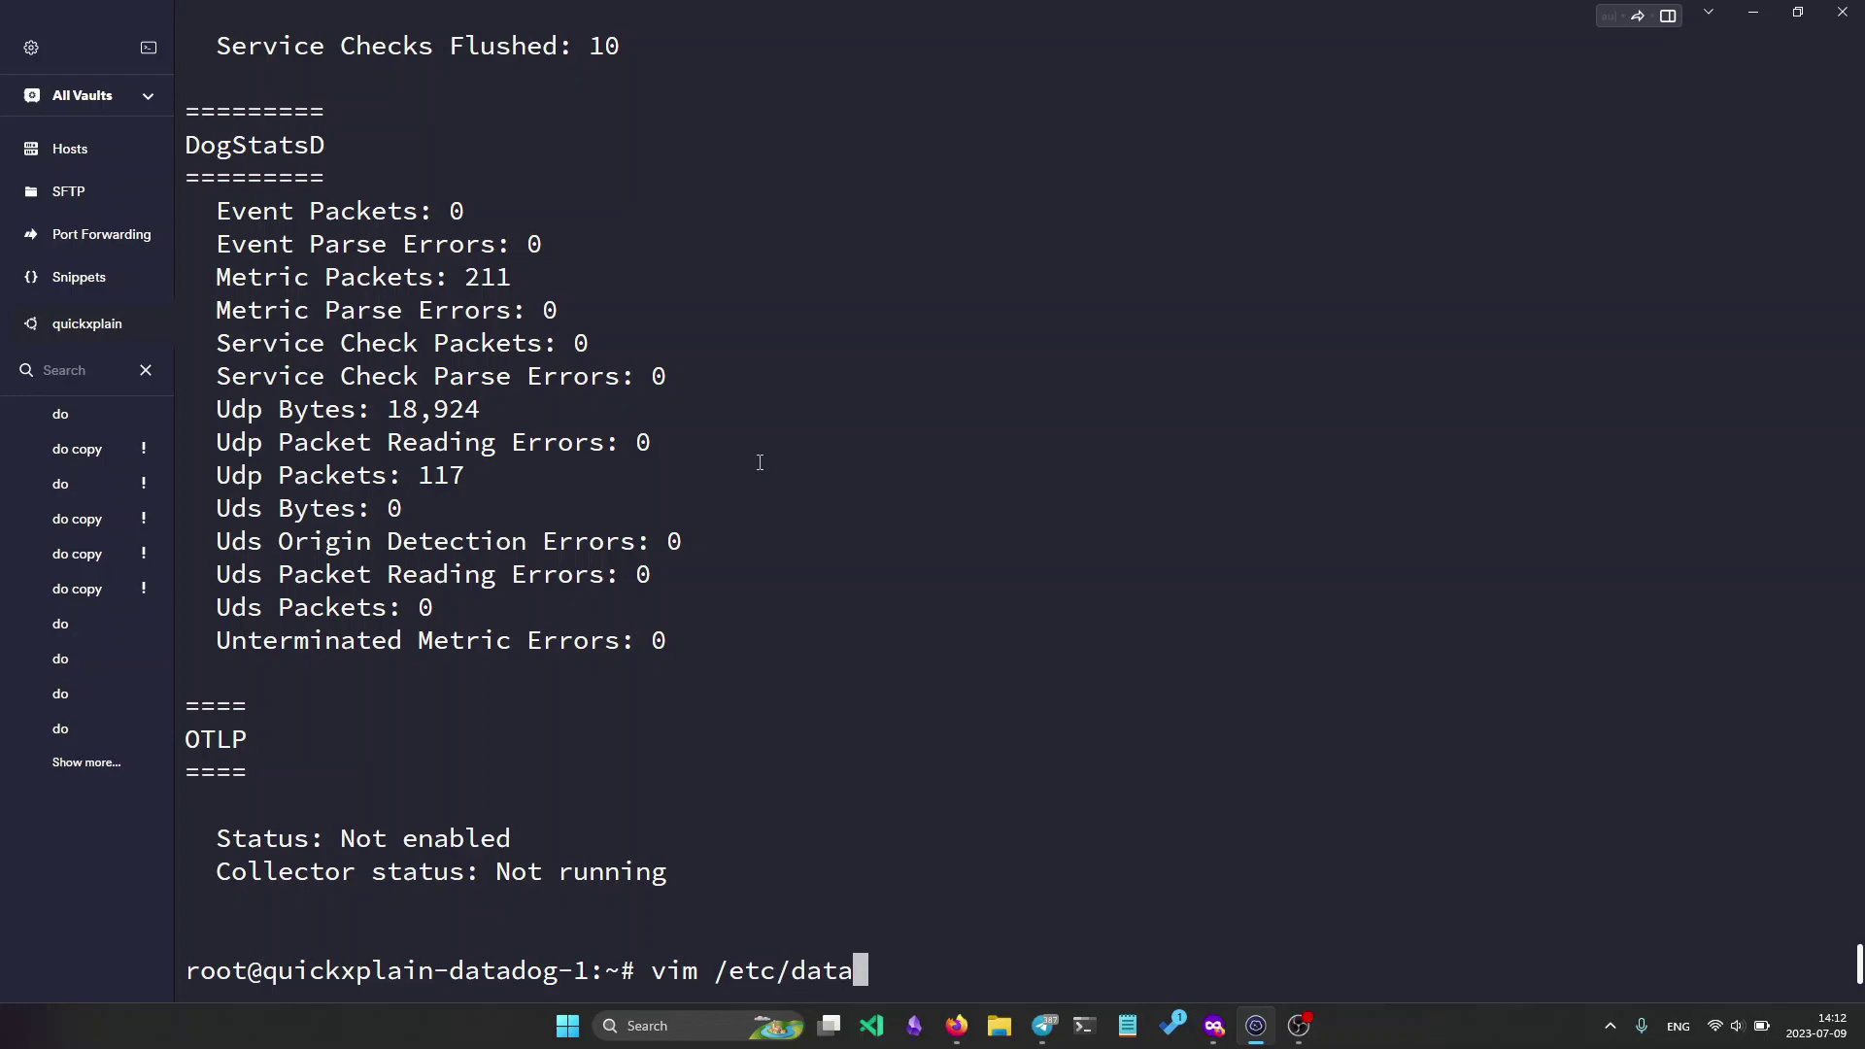
key("Tab")
key("Tab")
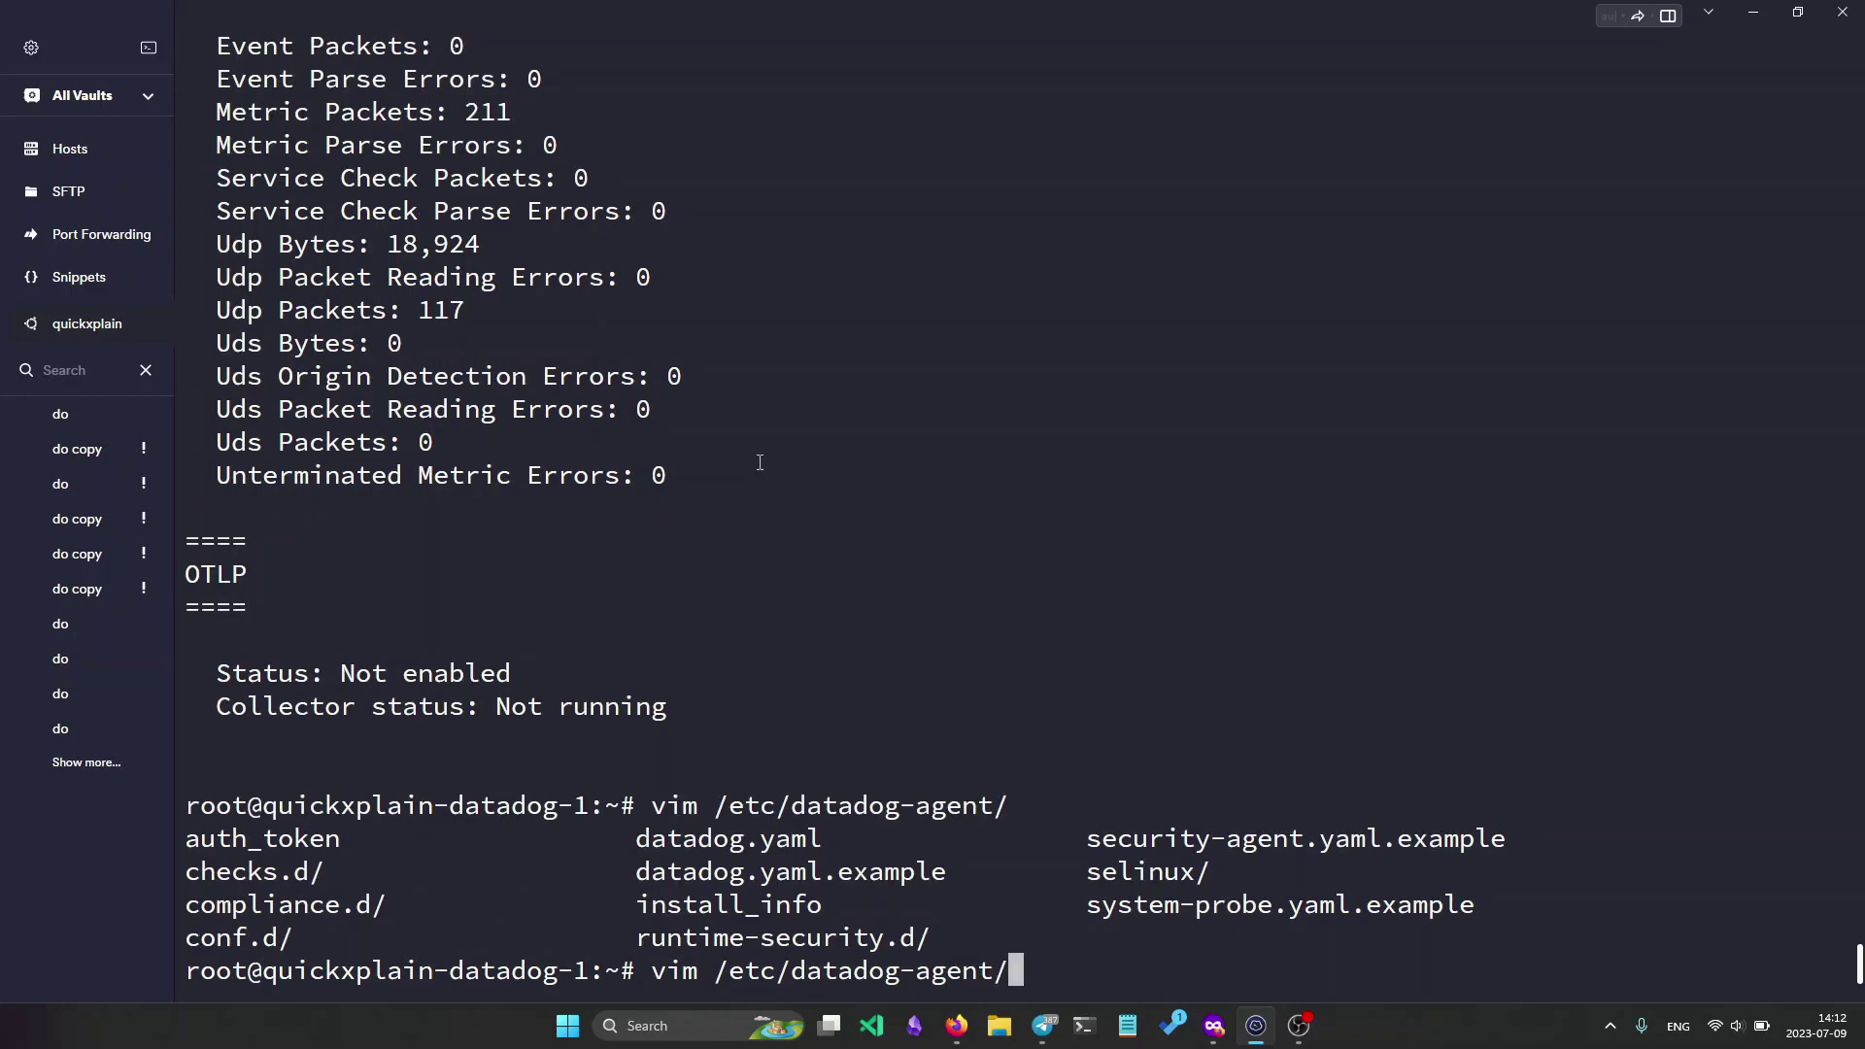
type("da")
key("Tab")
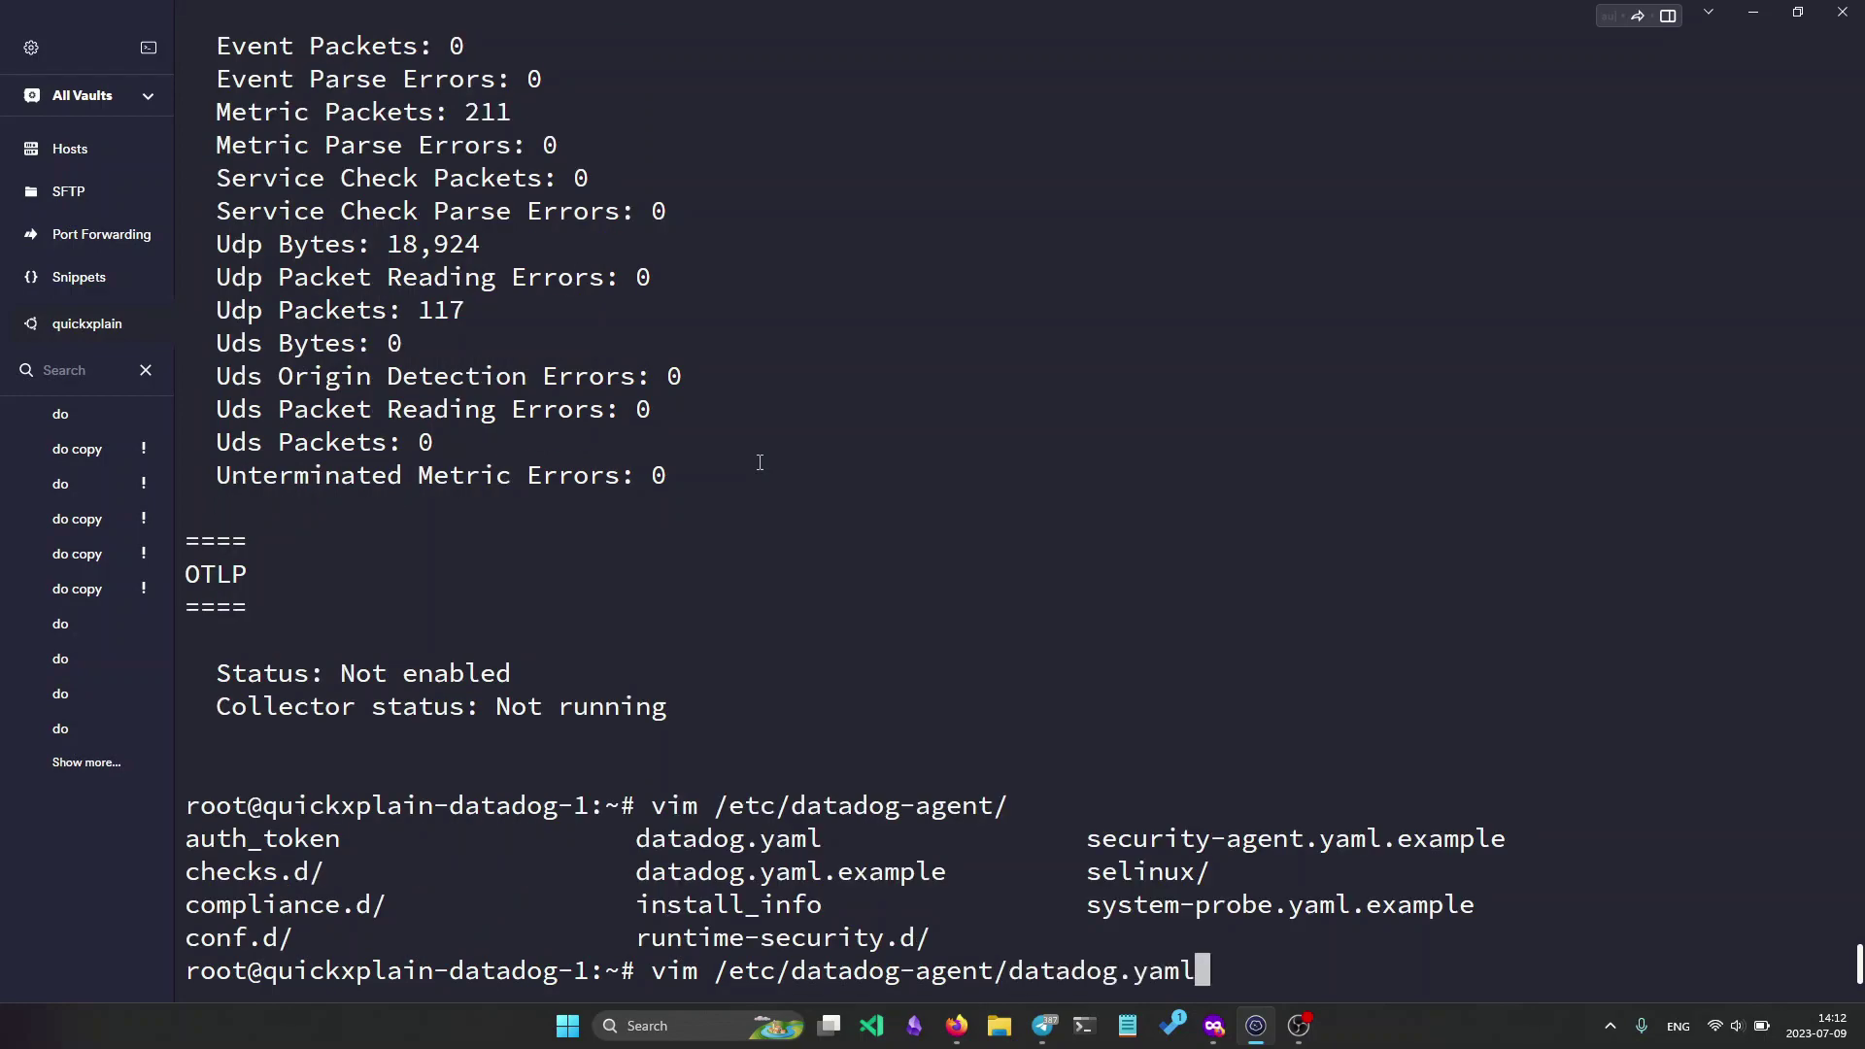
key("Return")
type("/logs_enabled:")
key("Return")
key("w")
key("w")
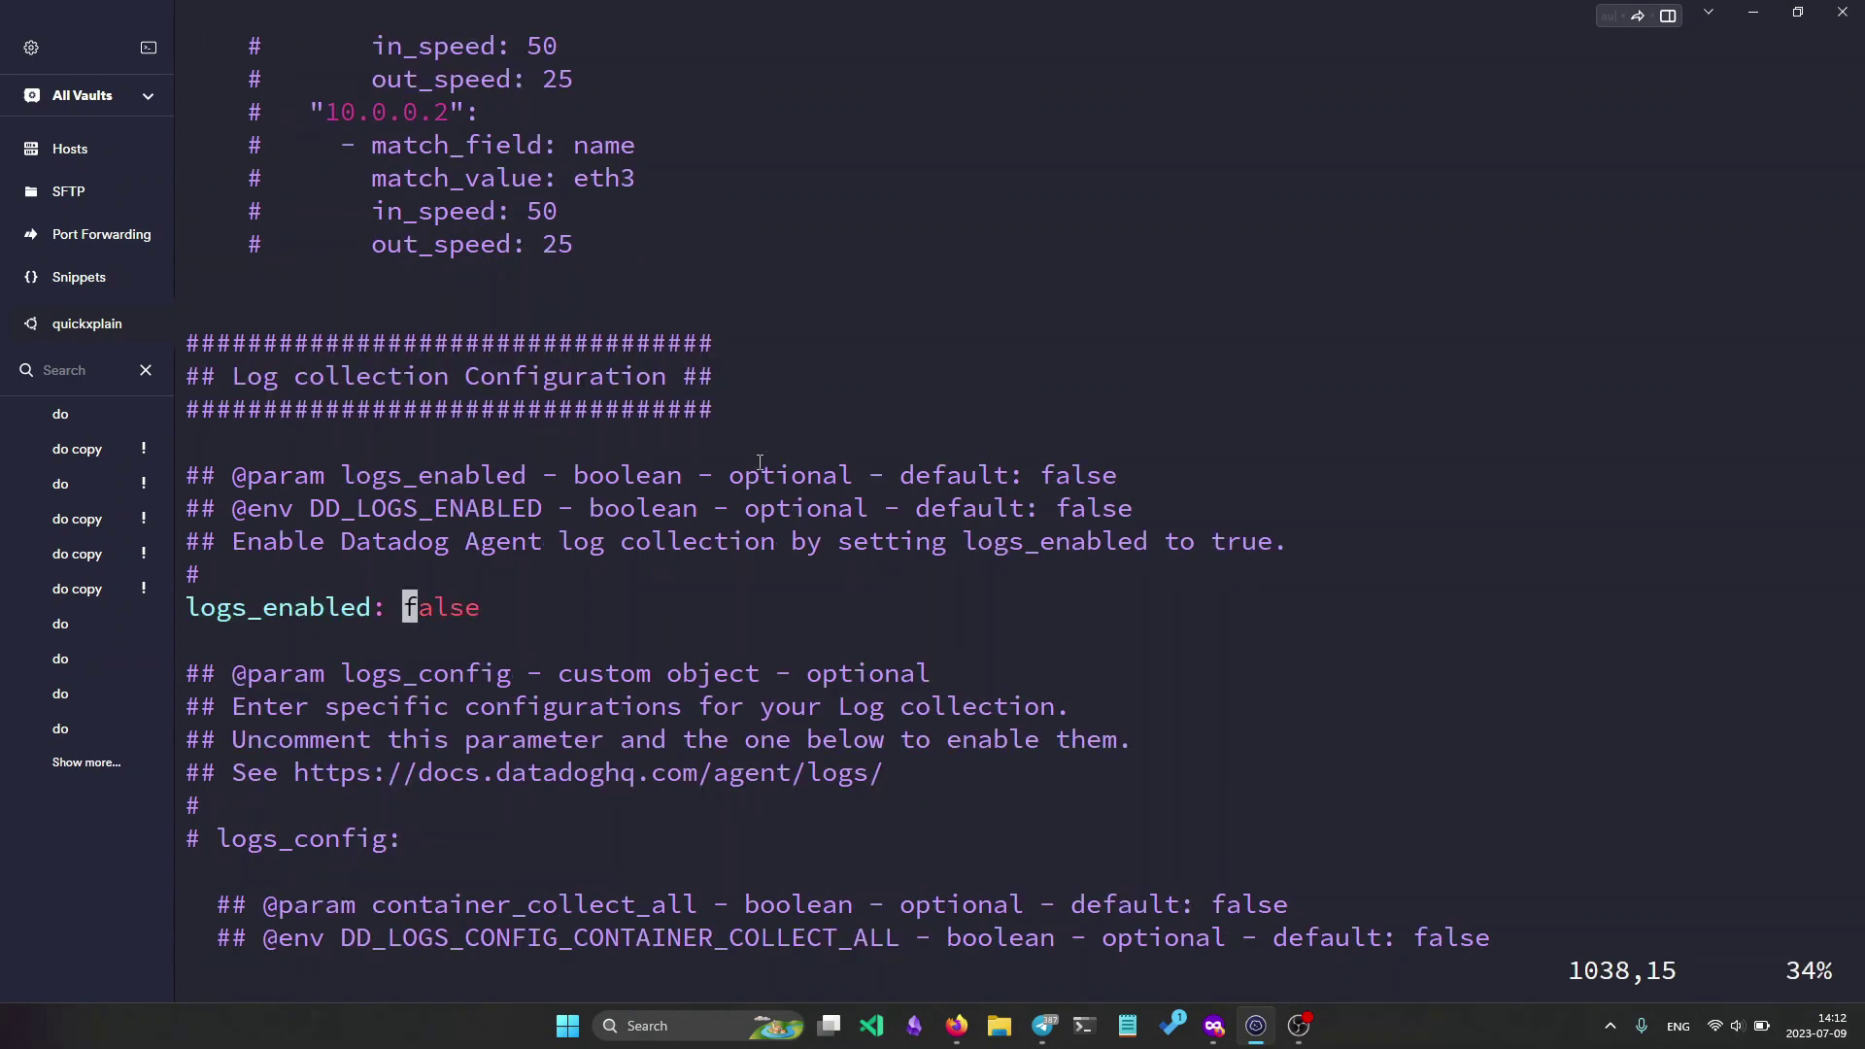
type("dwa")
type("true")
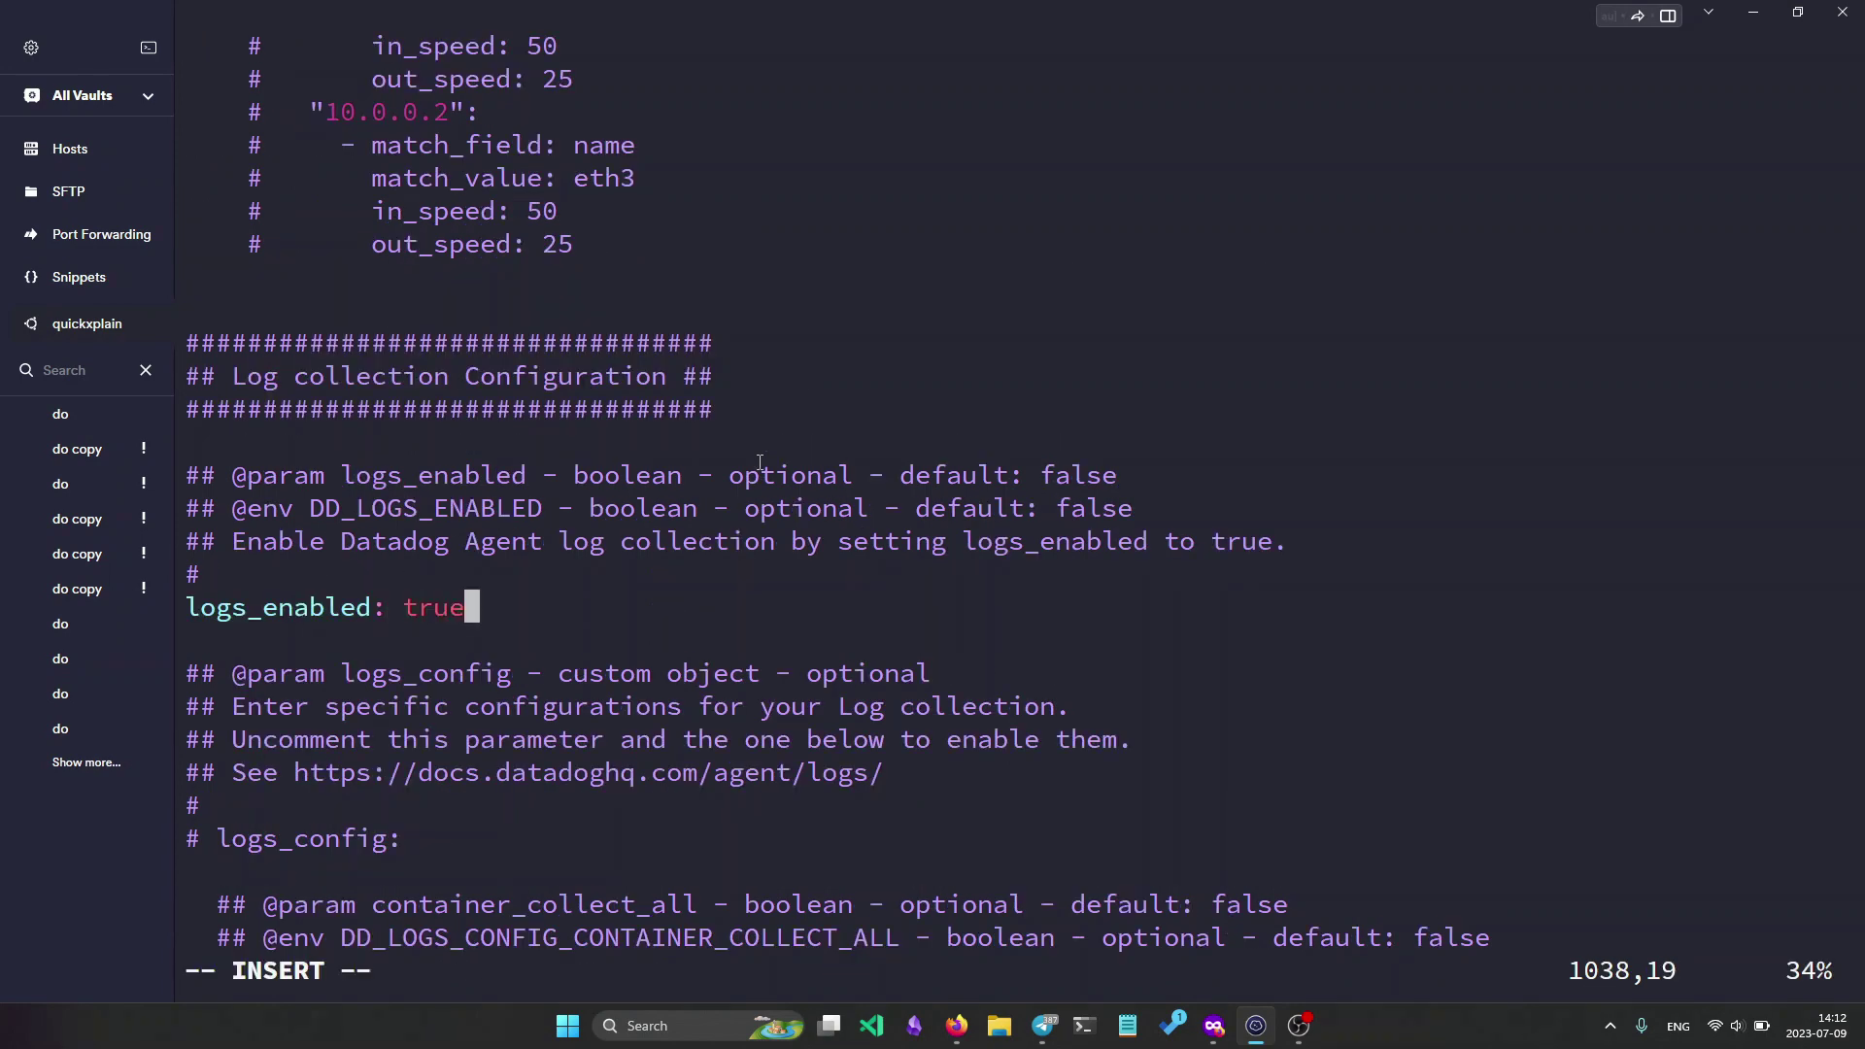
key("Escape")
type(":wq")
key("Return")
type("systemctl ")
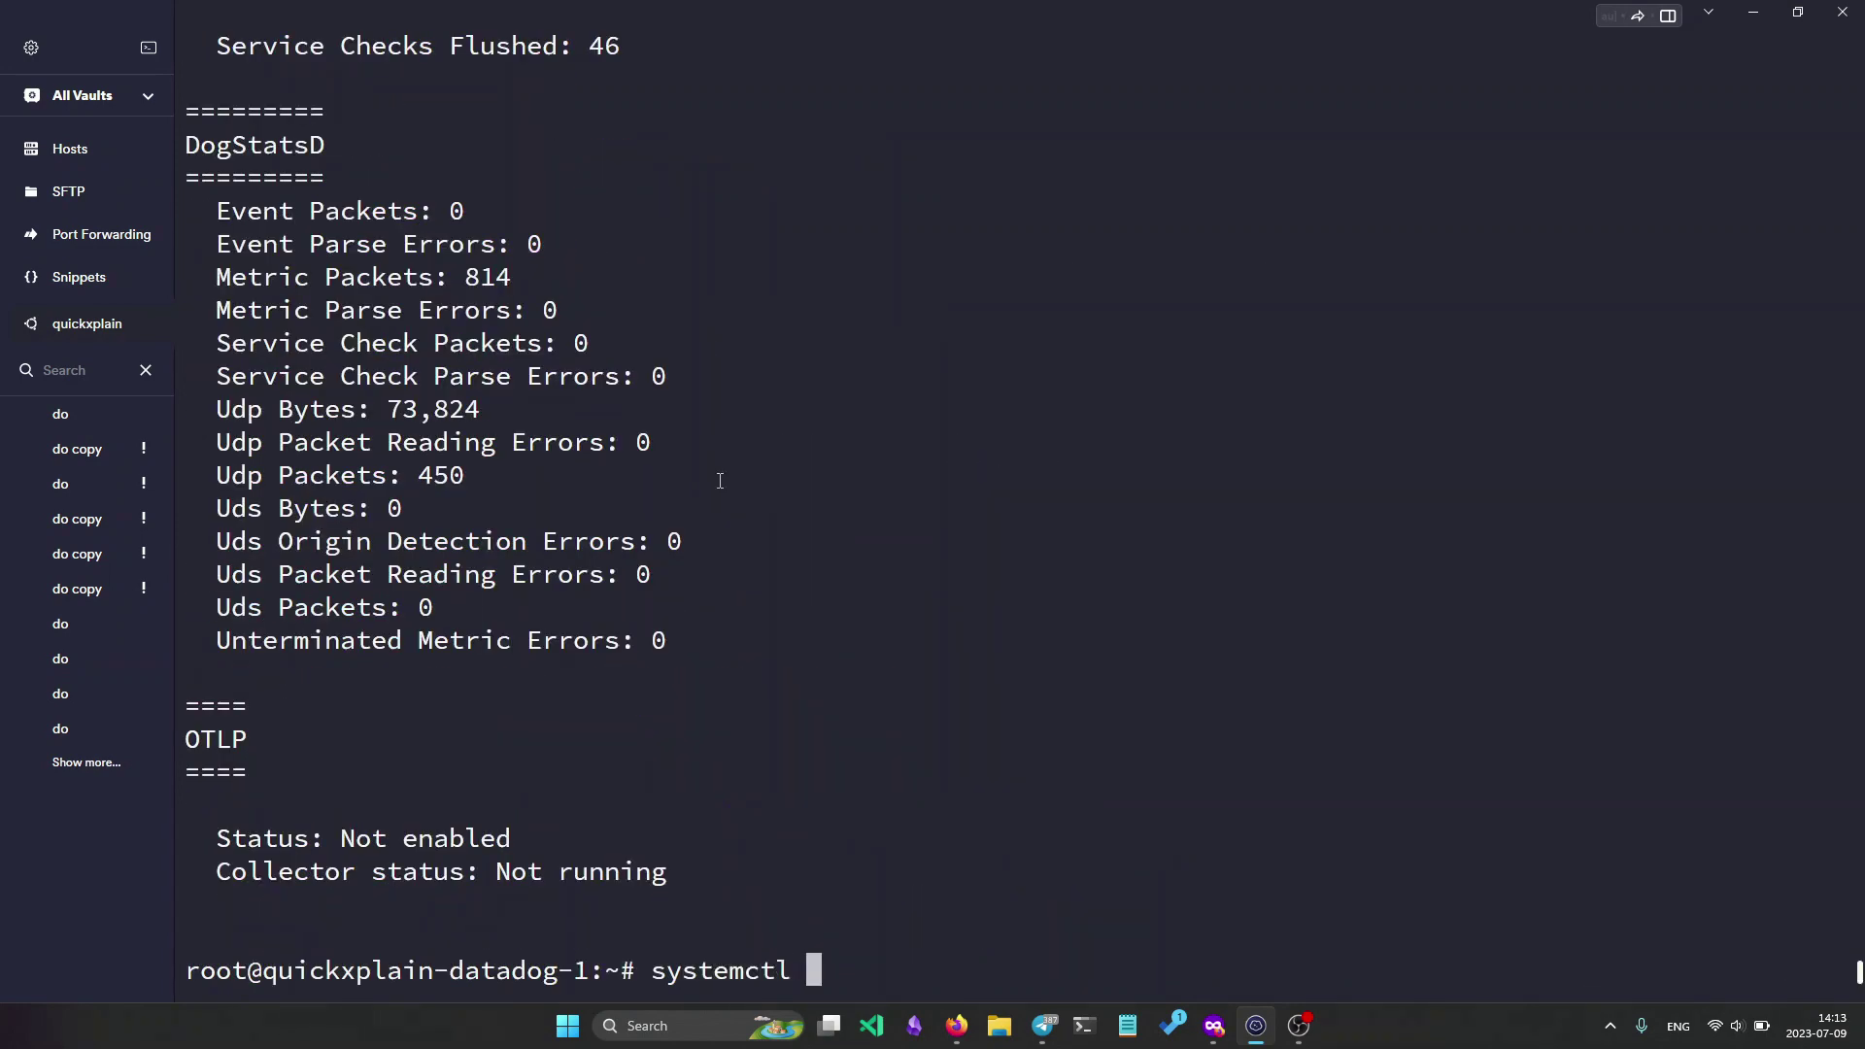
type("restart datadog-agent")
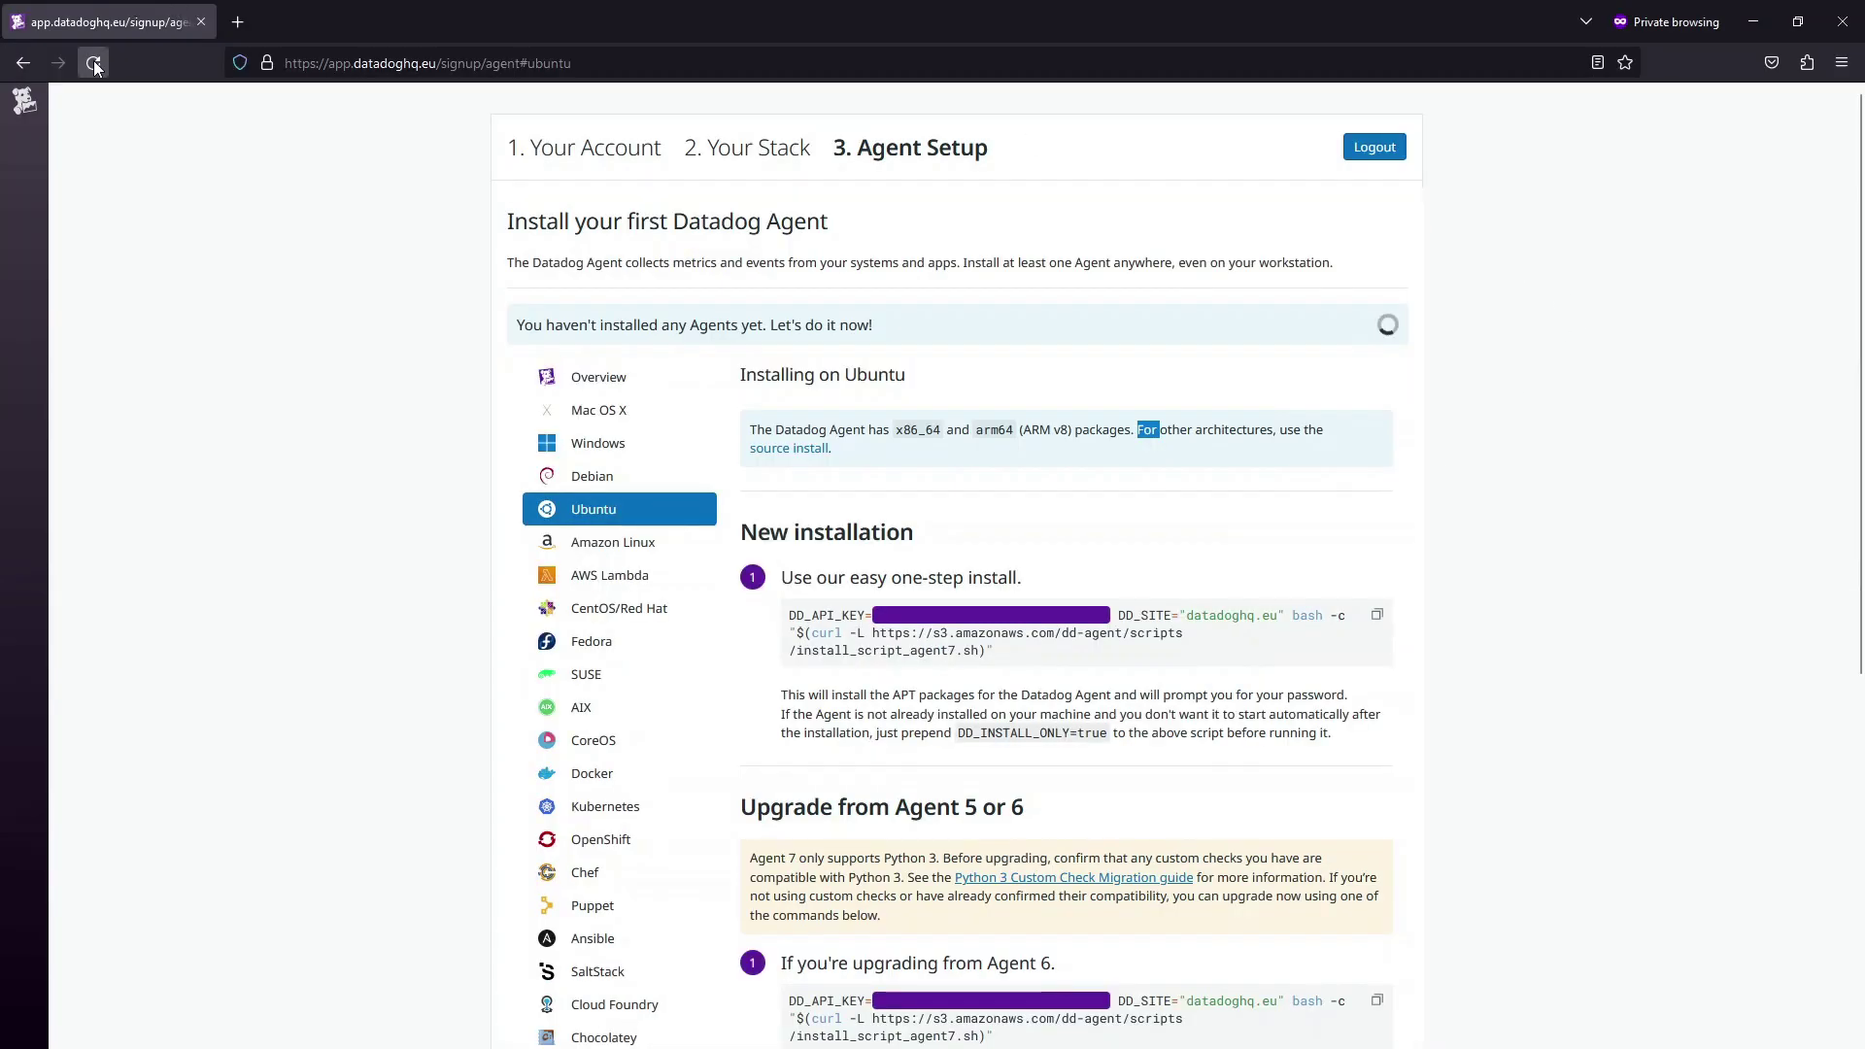
scroll(1018, 545, "down", 1)
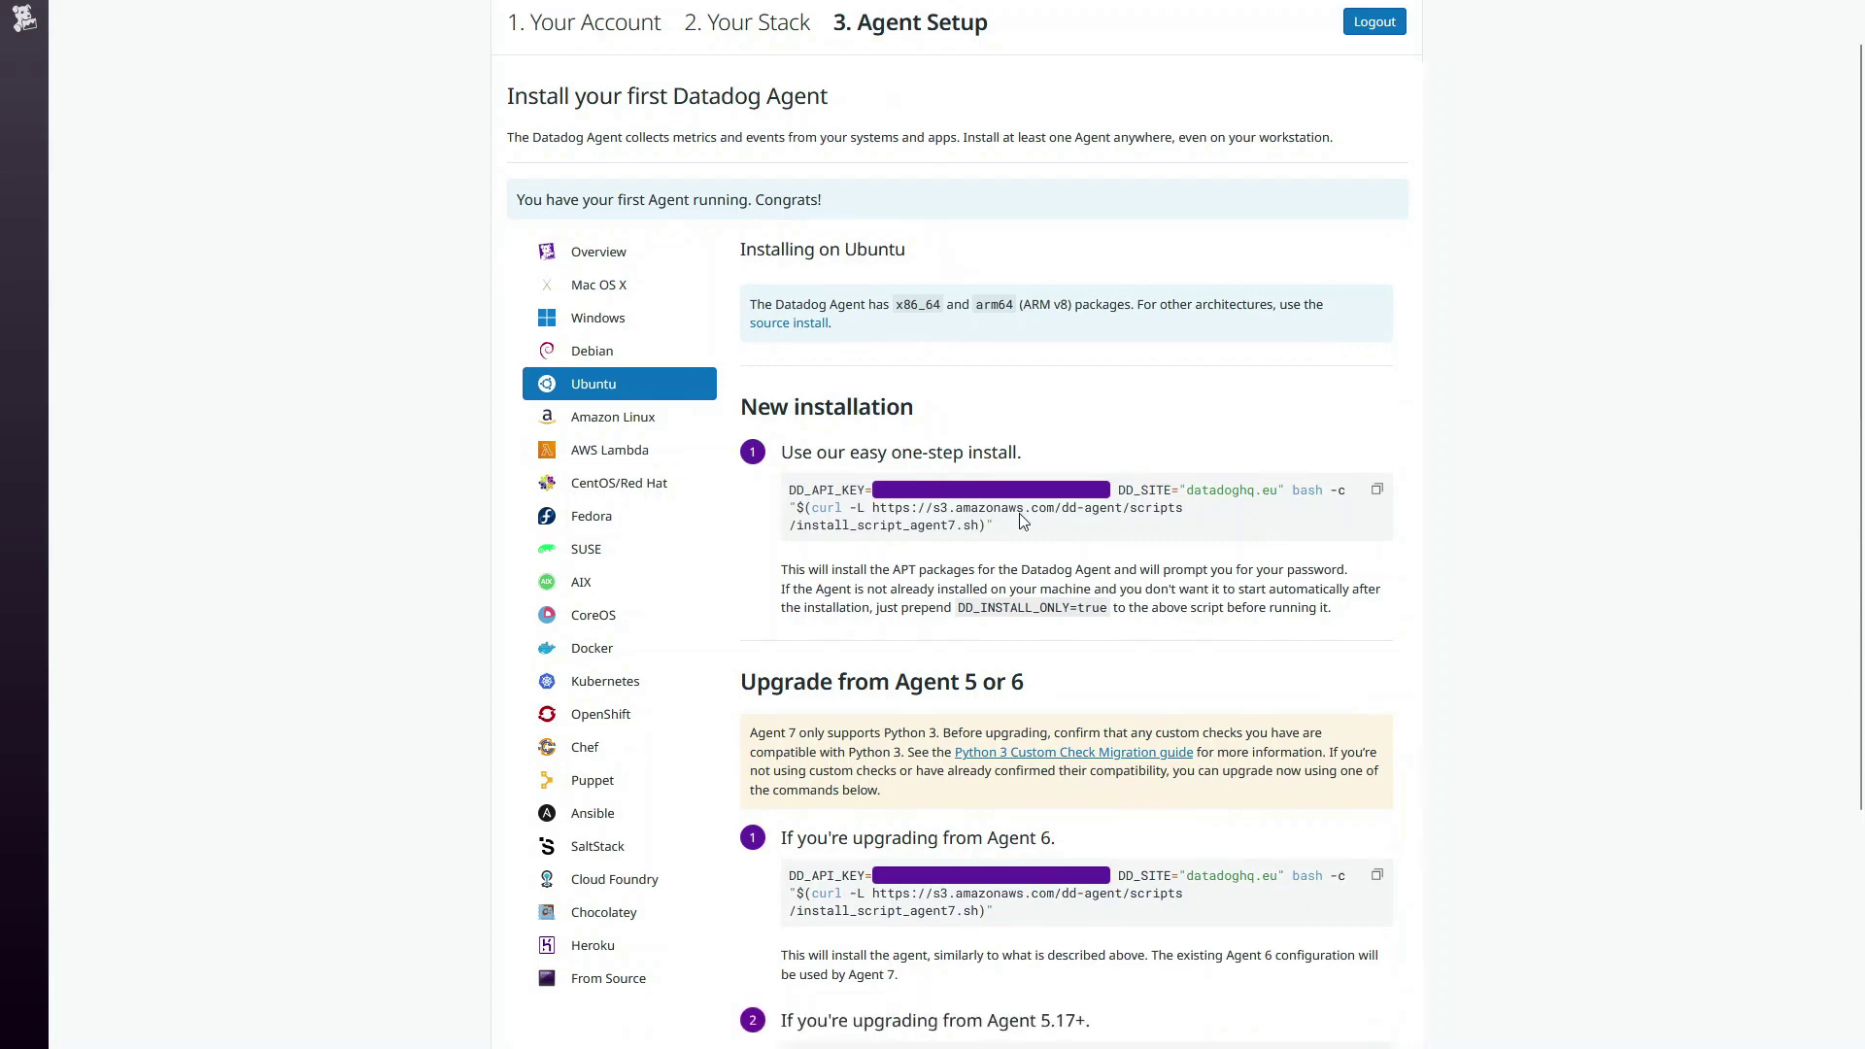
left_click_drag(517, 200, 763, 209)
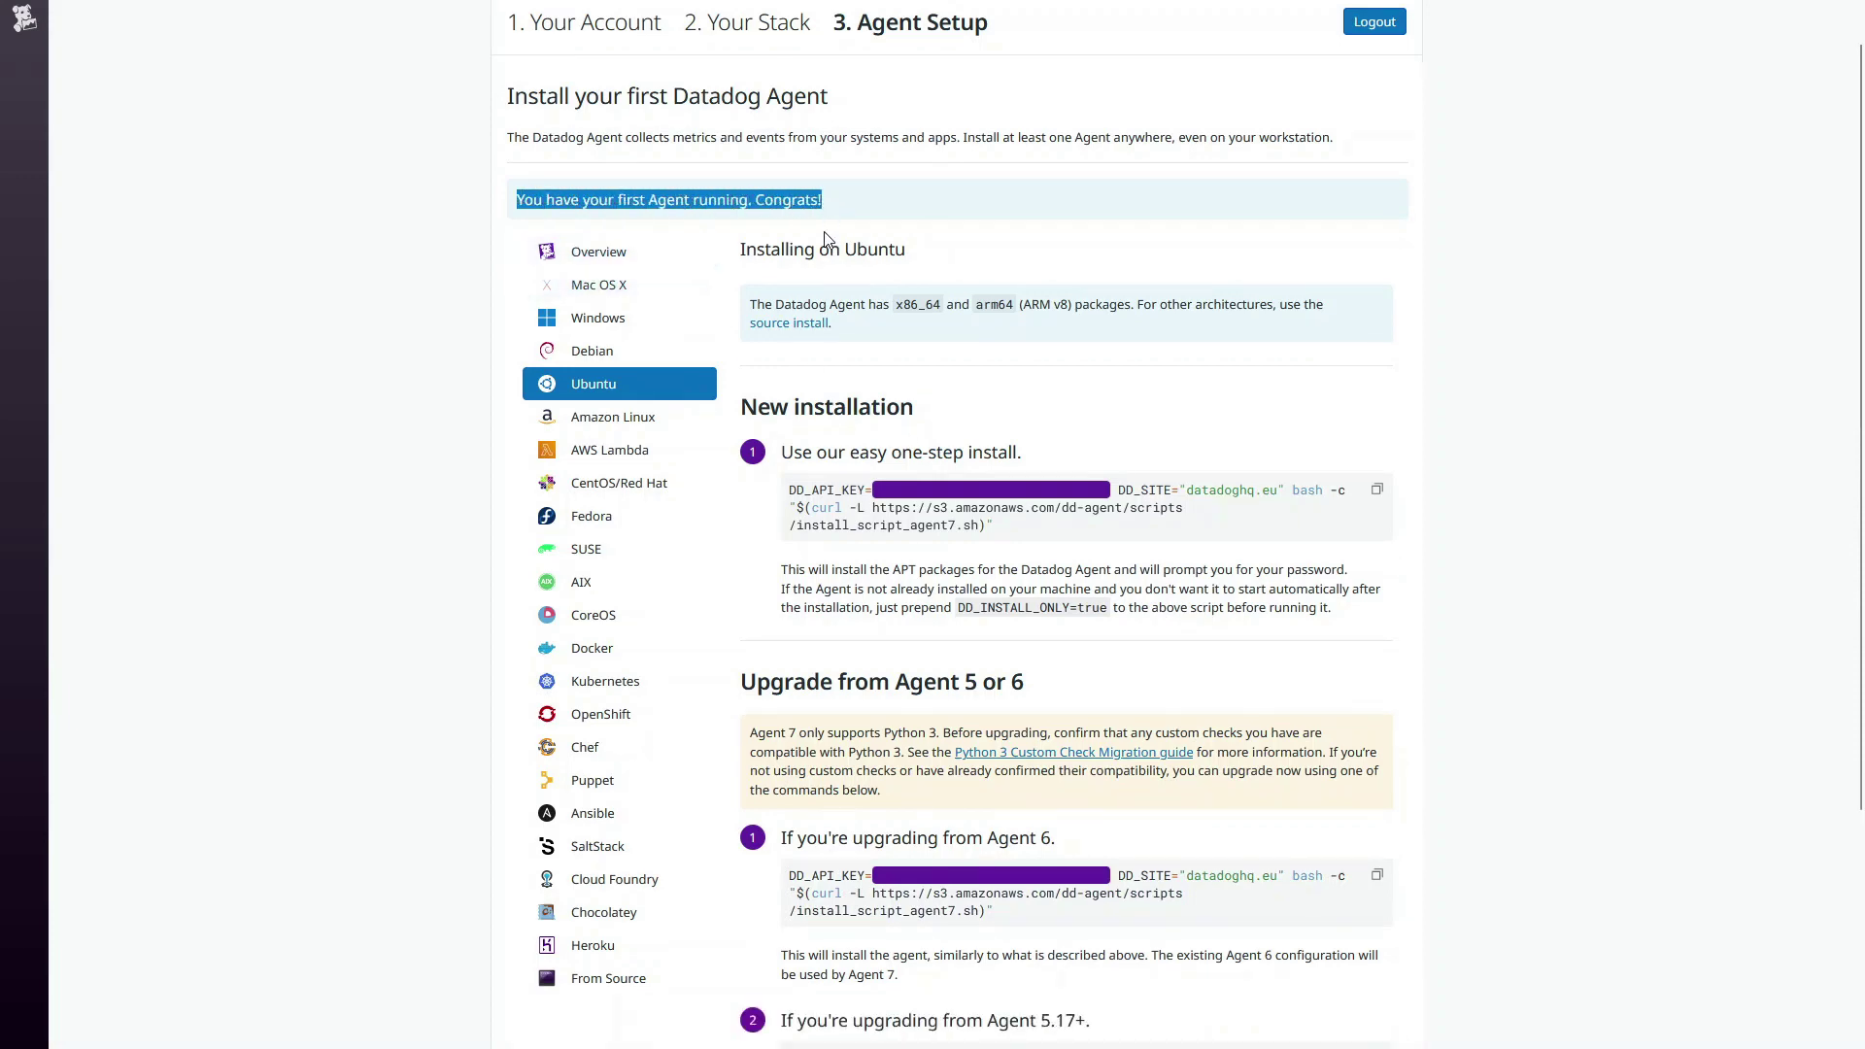
scroll(762, 208, "down", 2)
Finish the Agent setup wizard once the reloaded page confirms one host reporting
left_click(1355, 1015)
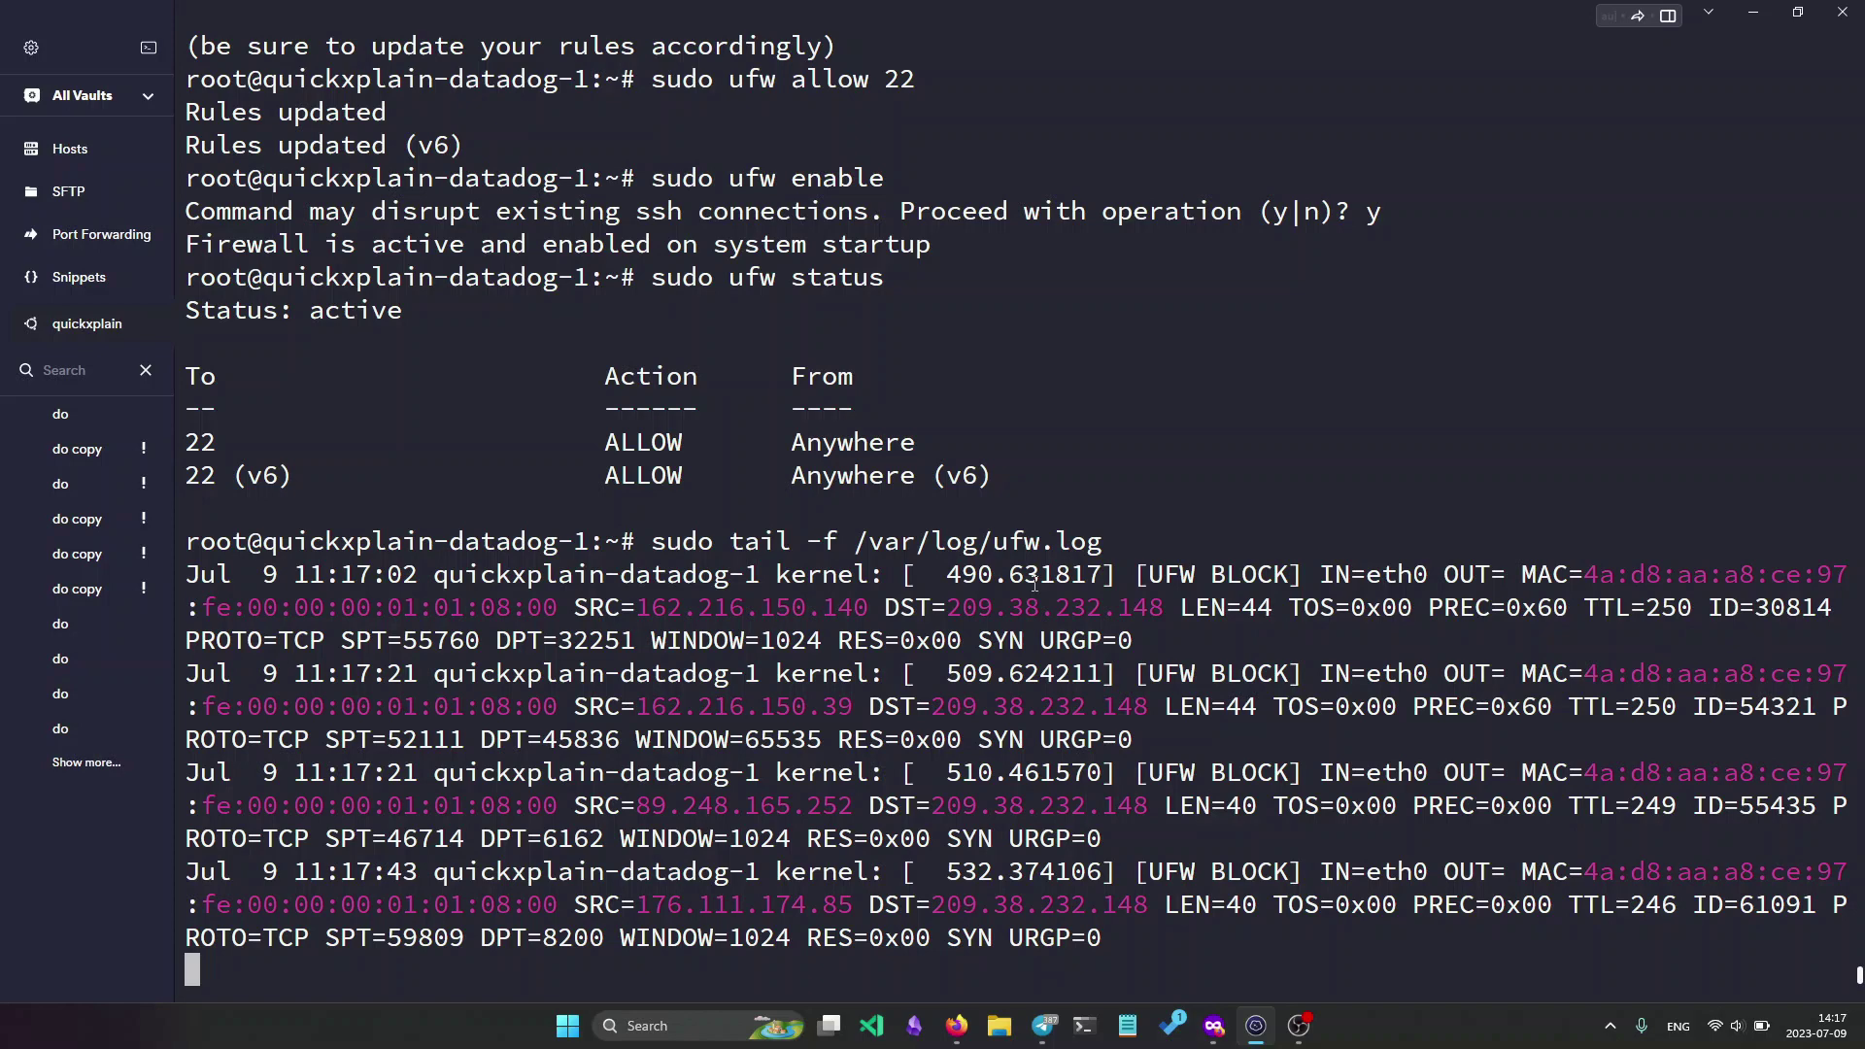
Stop tailing /var/log/ufw.log after reviewing the UFW BLOCK entries
key("ctrl+c")
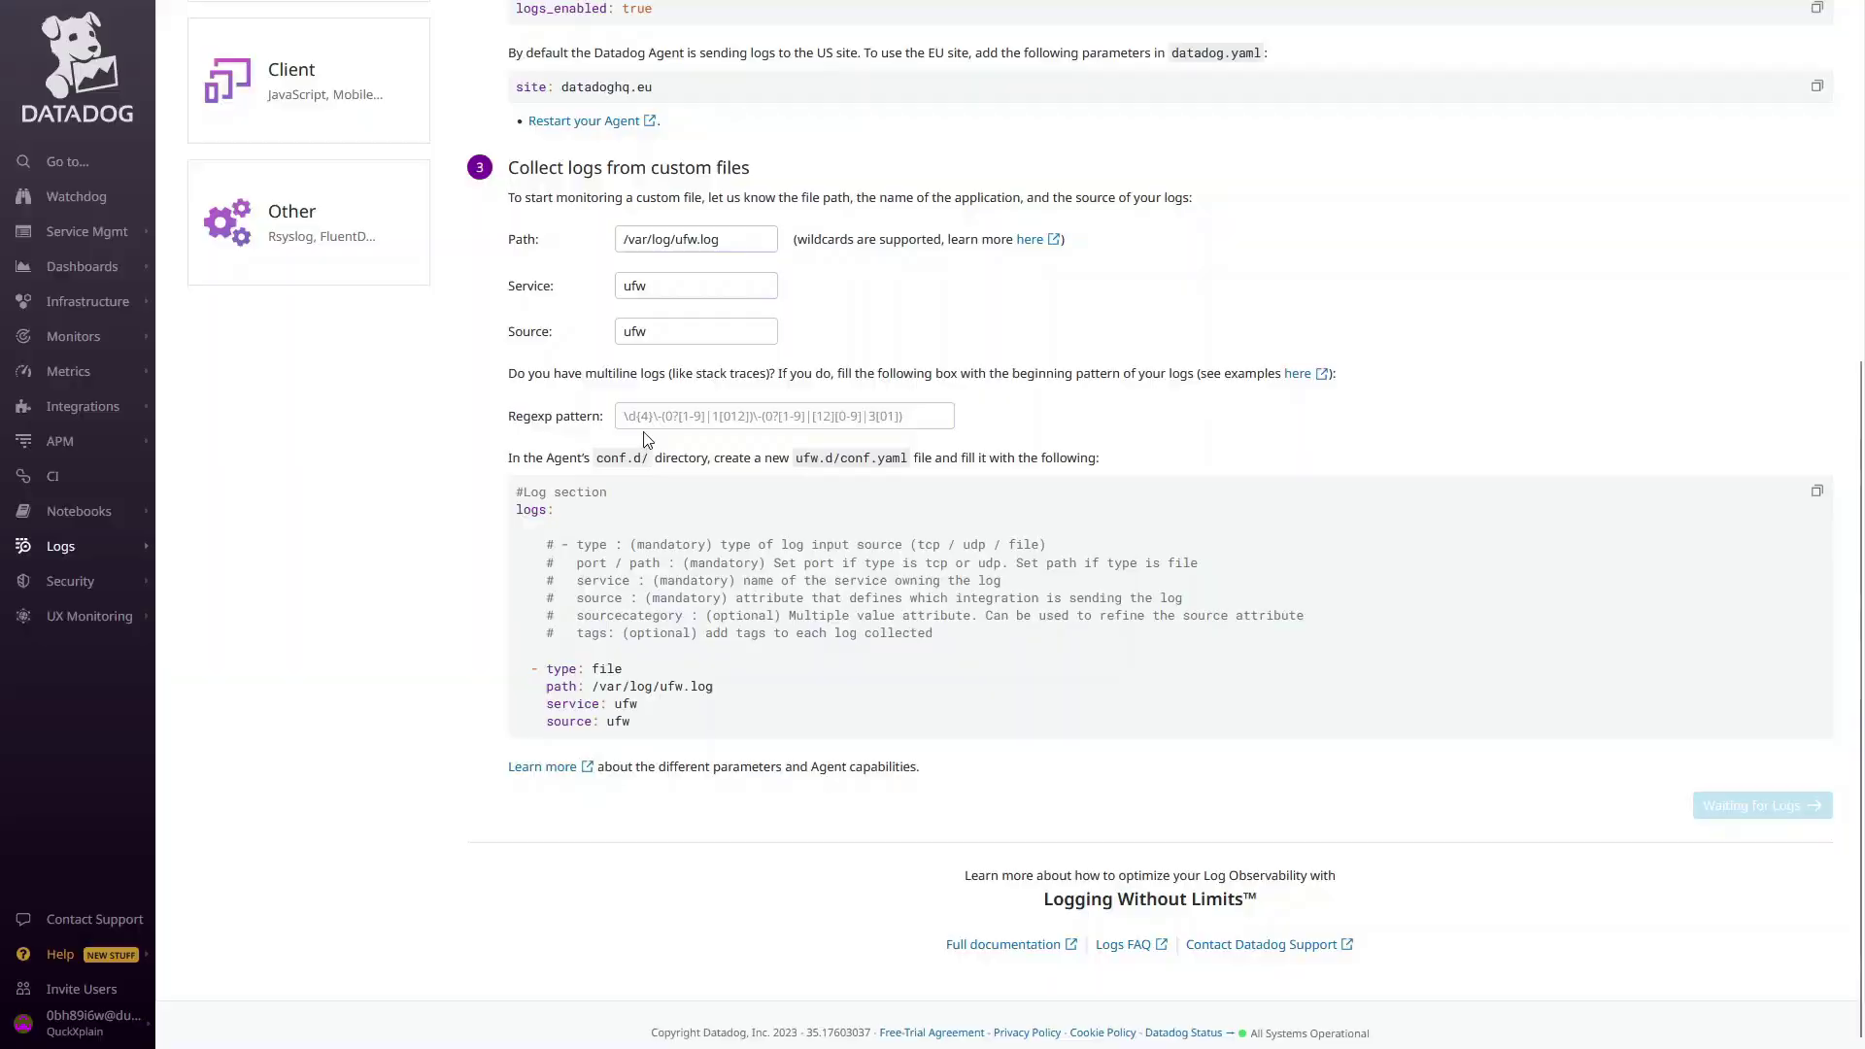
scroll(648, 442, "up", 5)
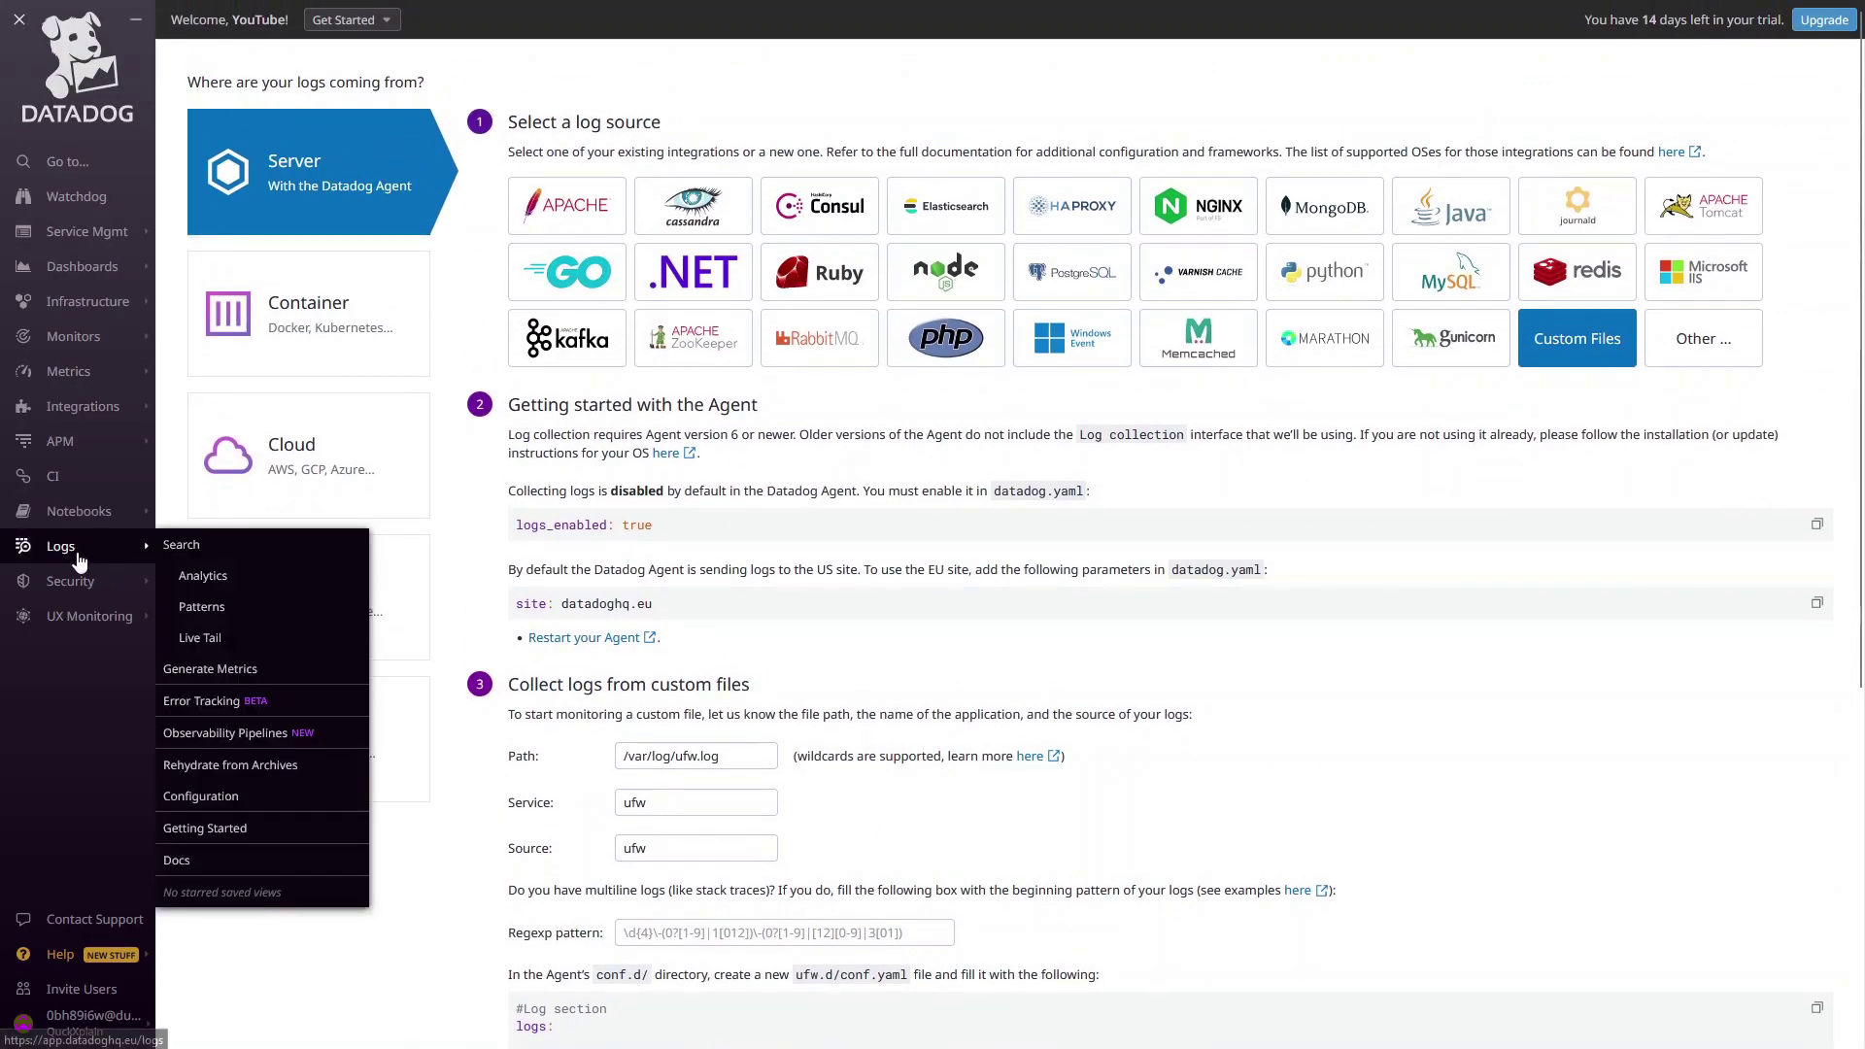
mouse_move(62, 545)
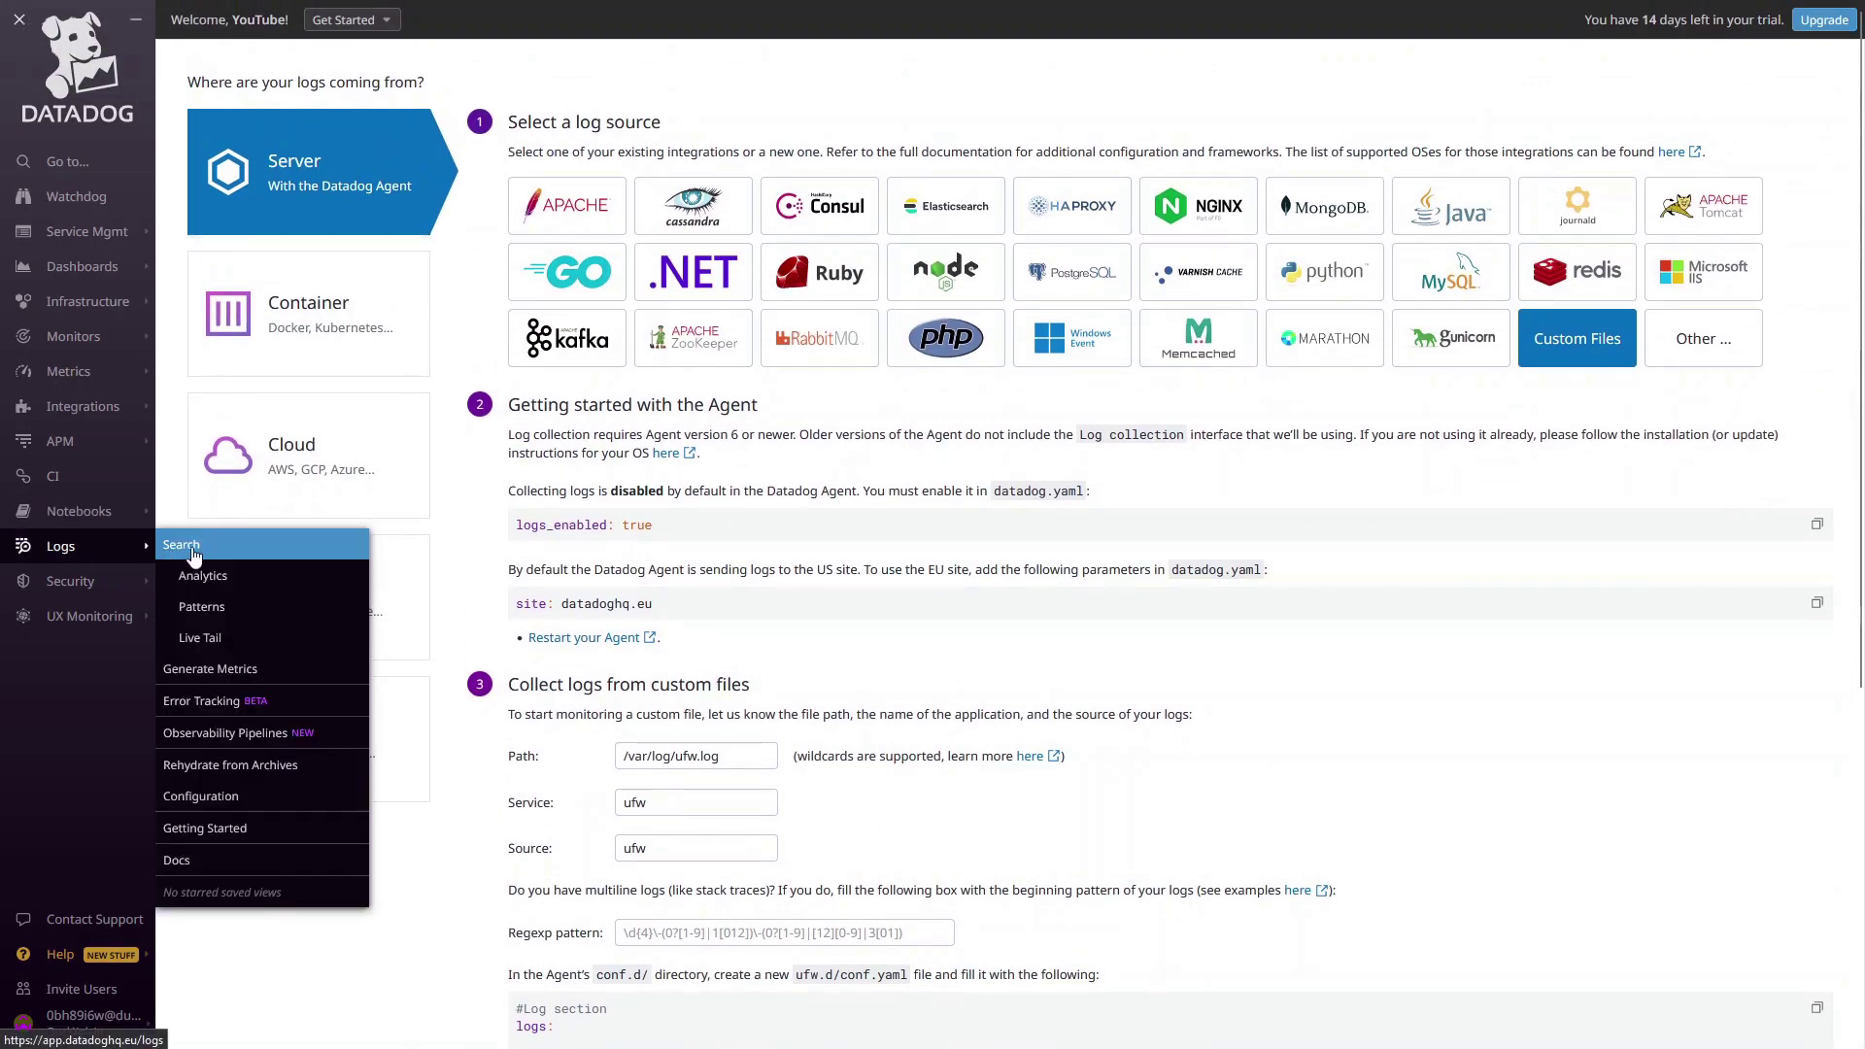
Start log setup from Logs Getting Started with Server and Custom Files as the source
left_click(243, 837)
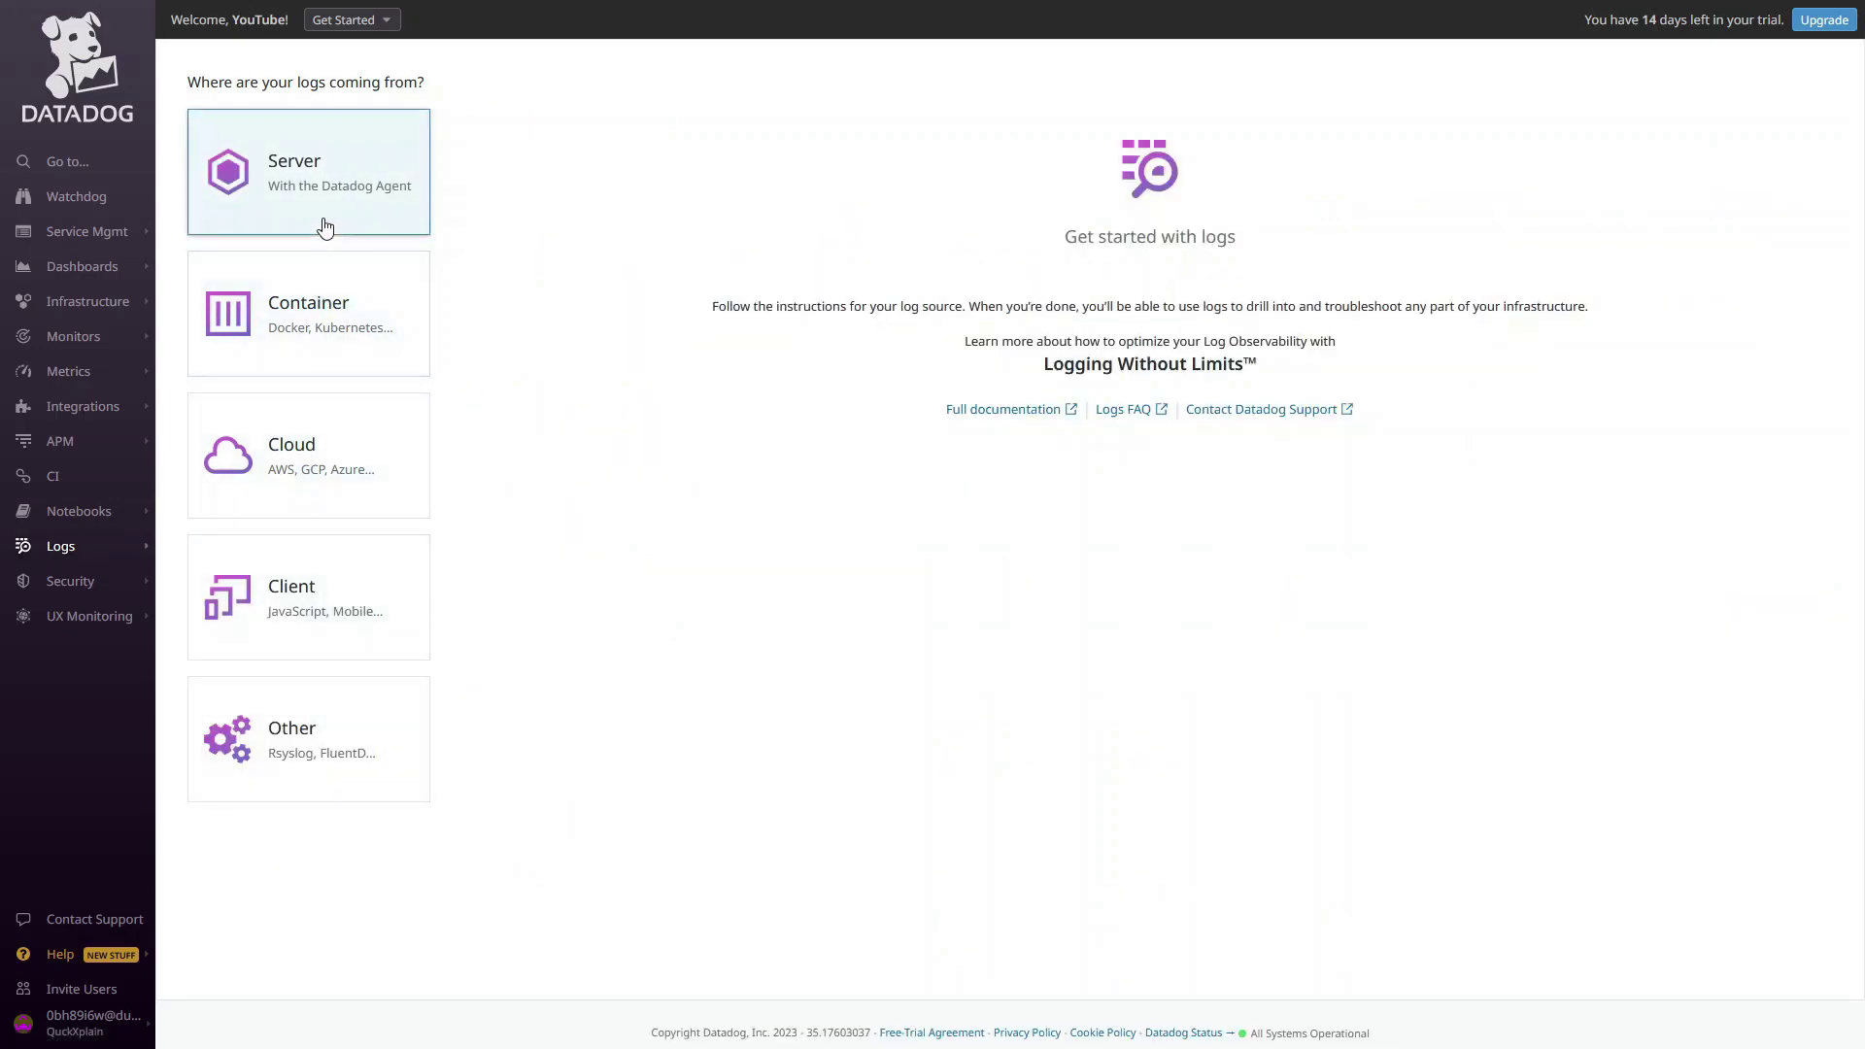
left_click(324, 229)
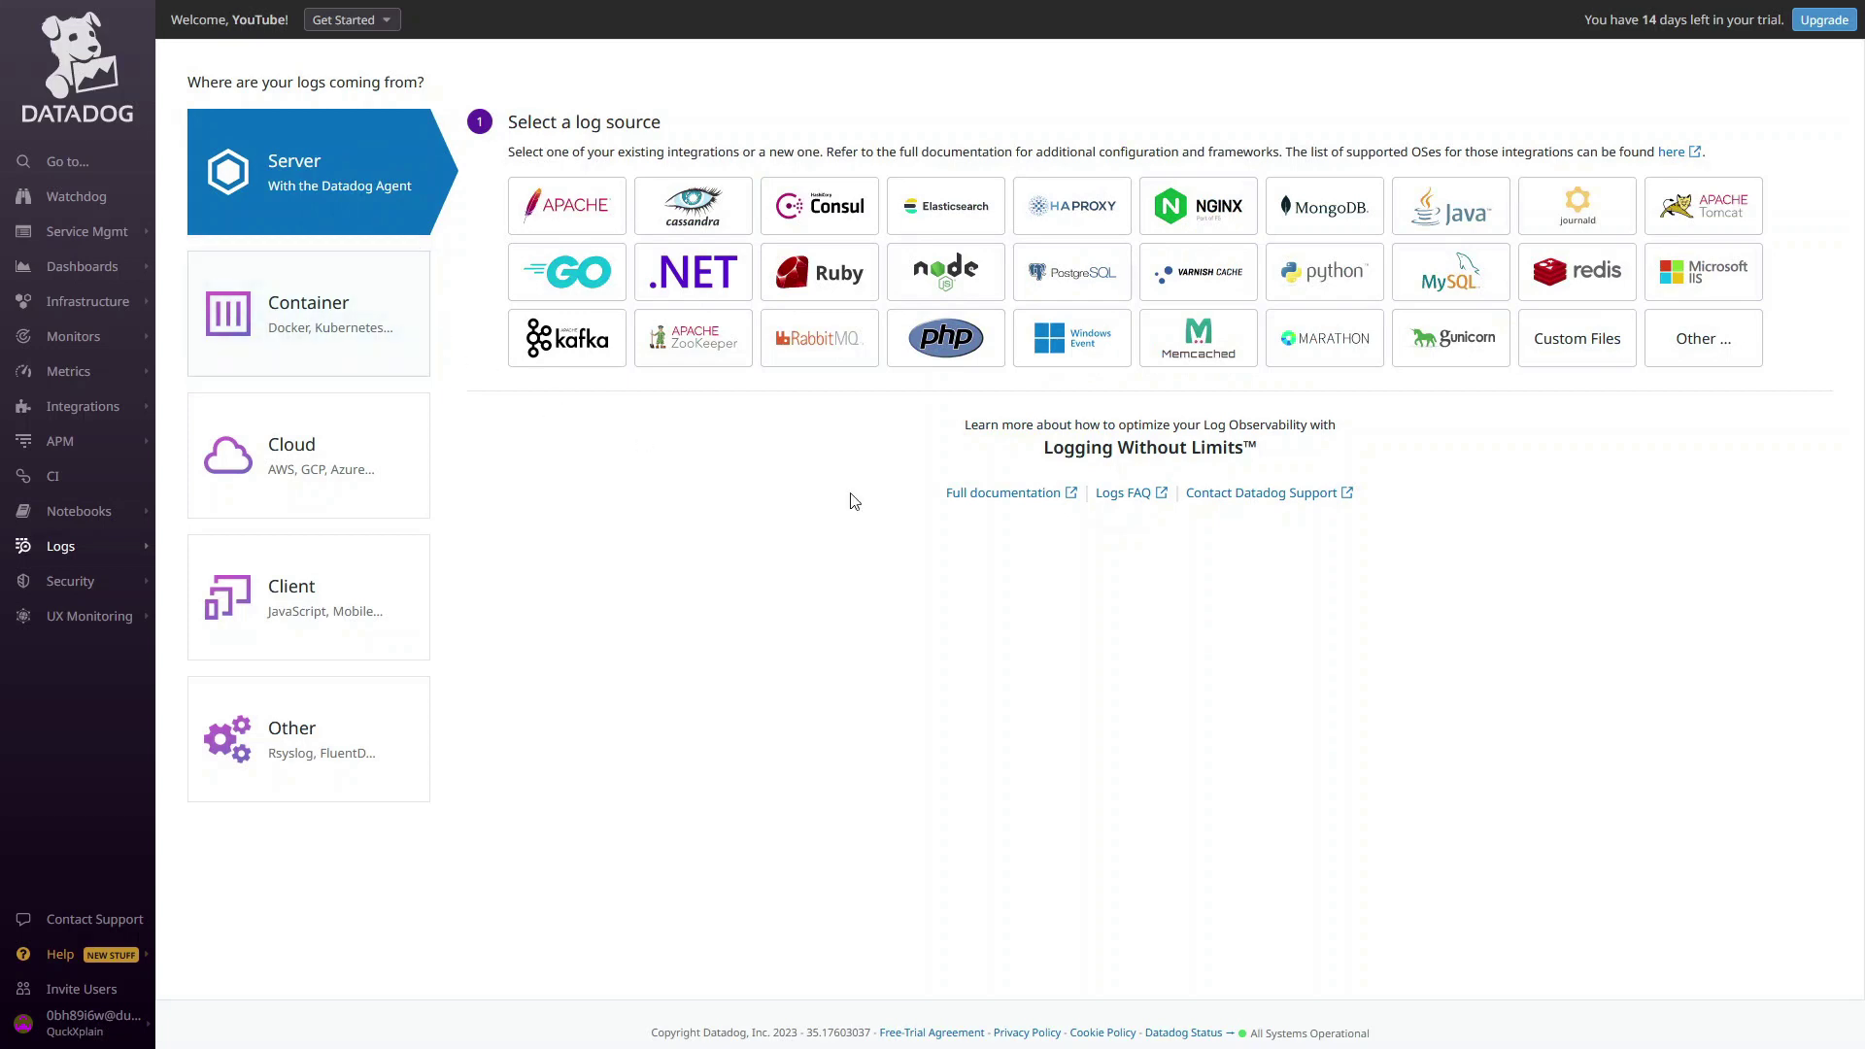
left_click(1572, 348)
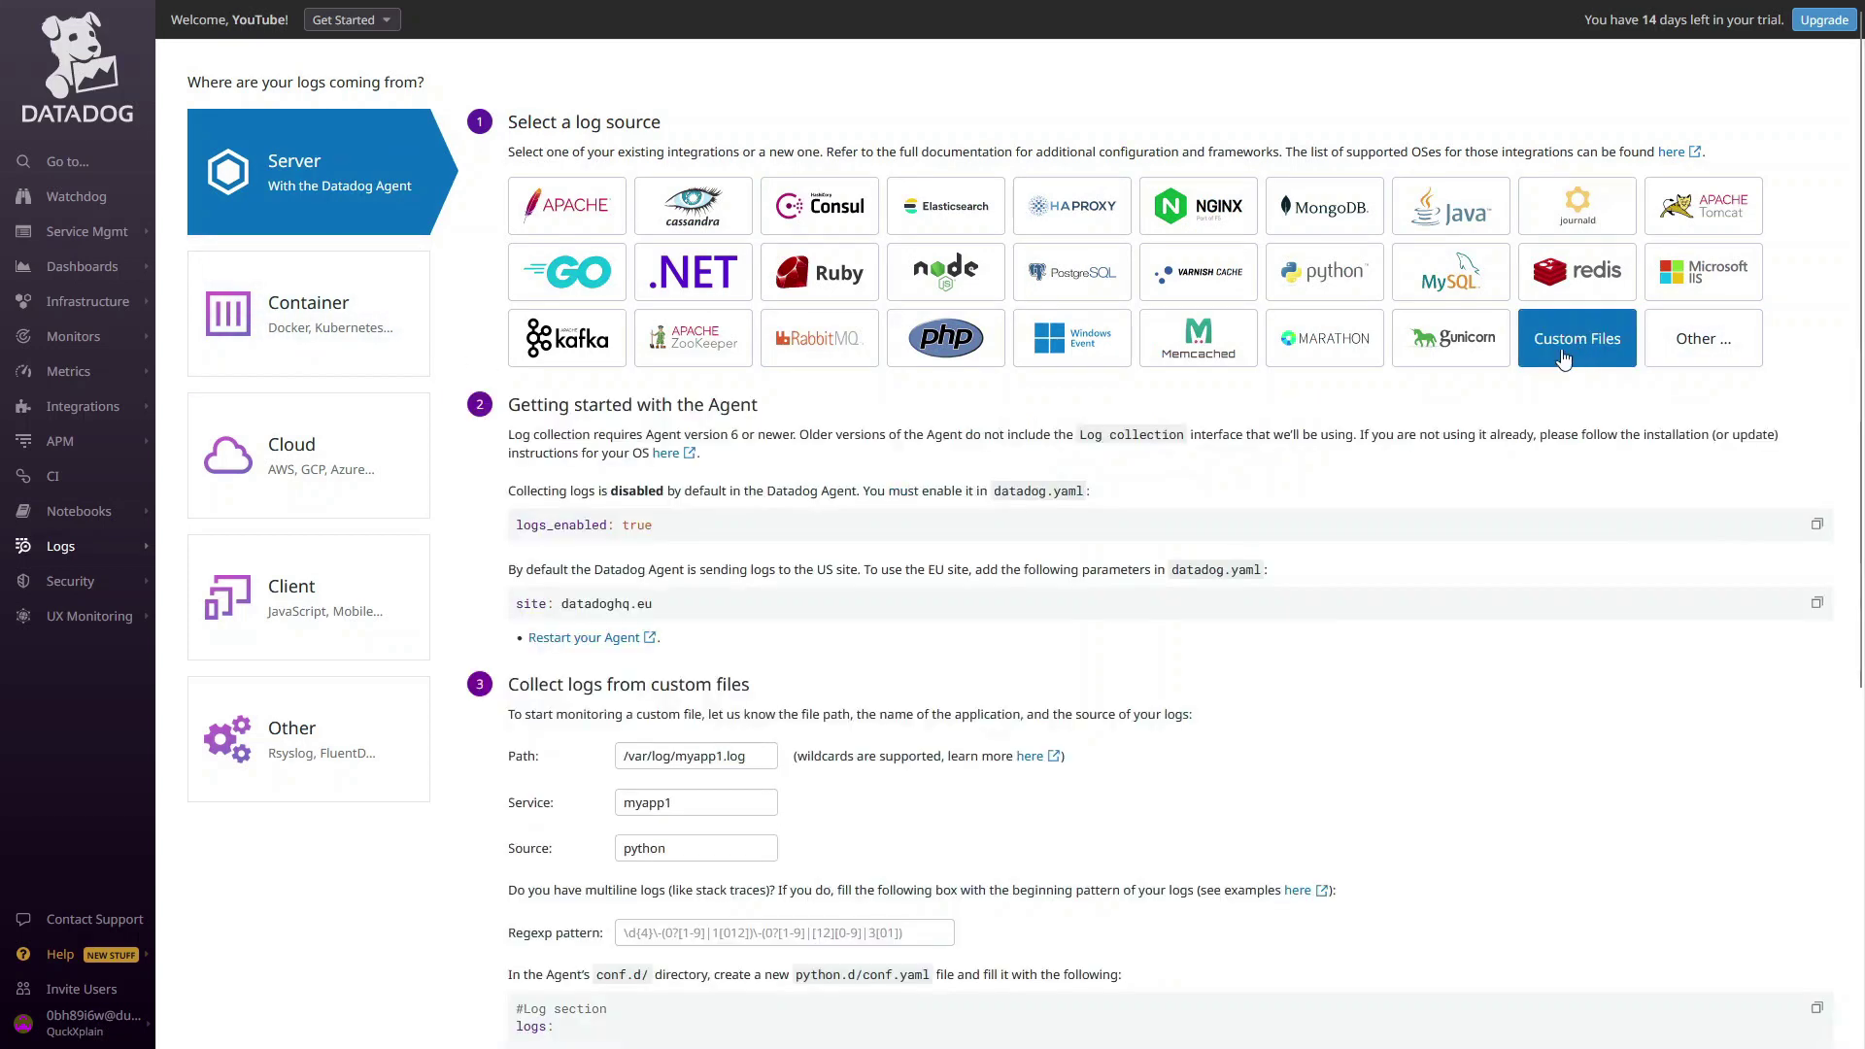
Set path /var/log/ufw.log, service ufw and source ufw, and copy the conf.yaml snippet
left_click(703, 754)
double_click(703, 755)
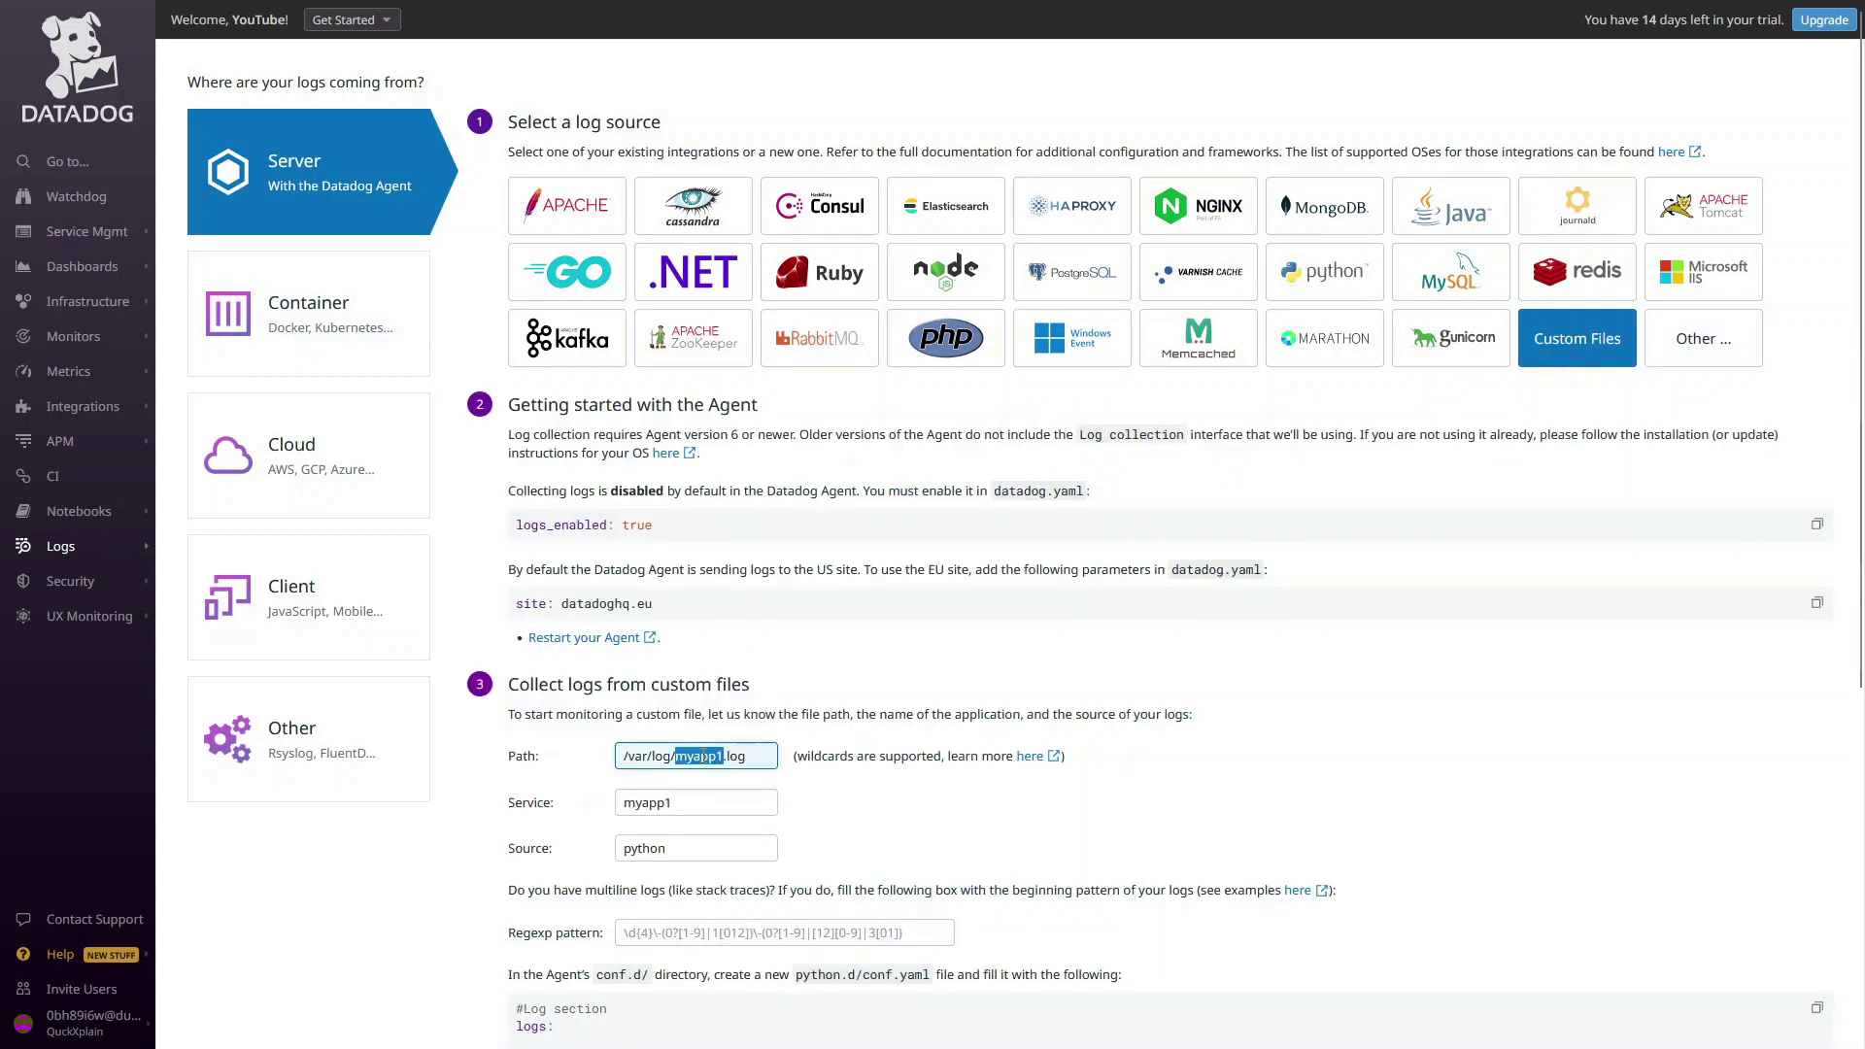
type("ufw")
double_click(710, 790)
type("ufw")
double_click(709, 849)
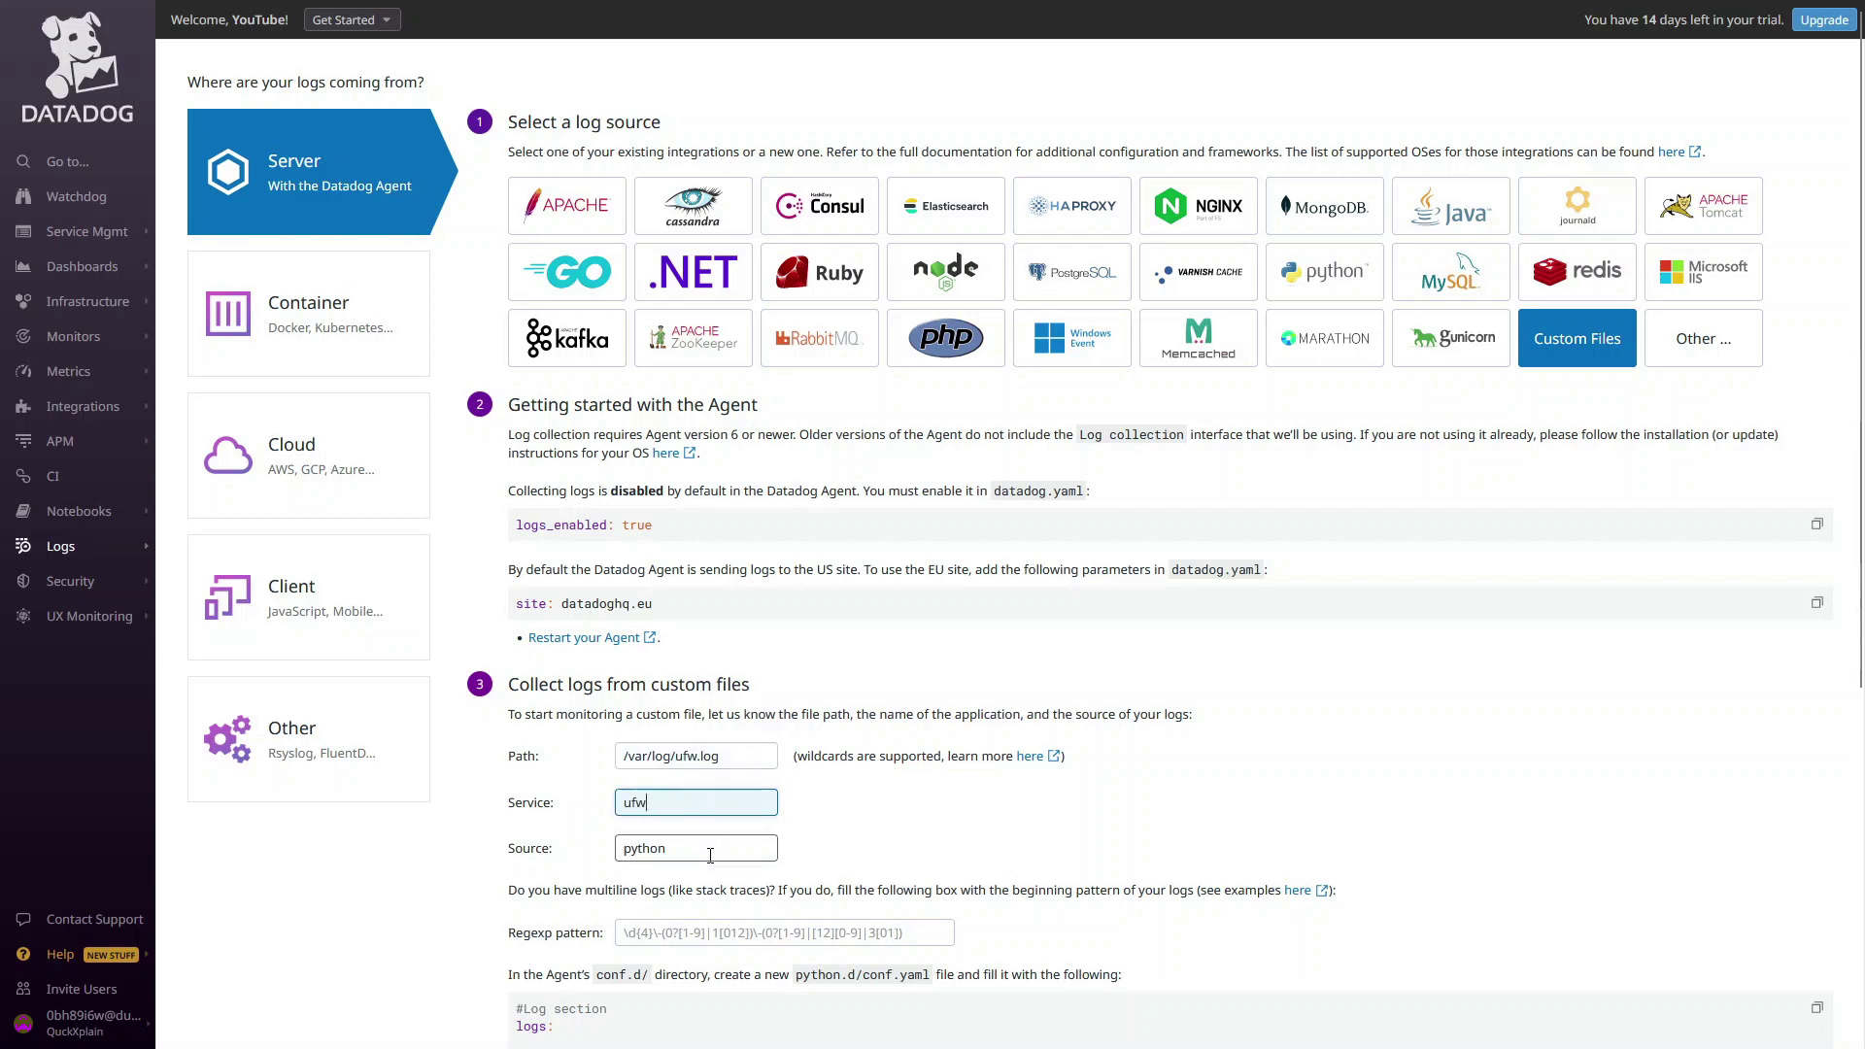
type("ufw")
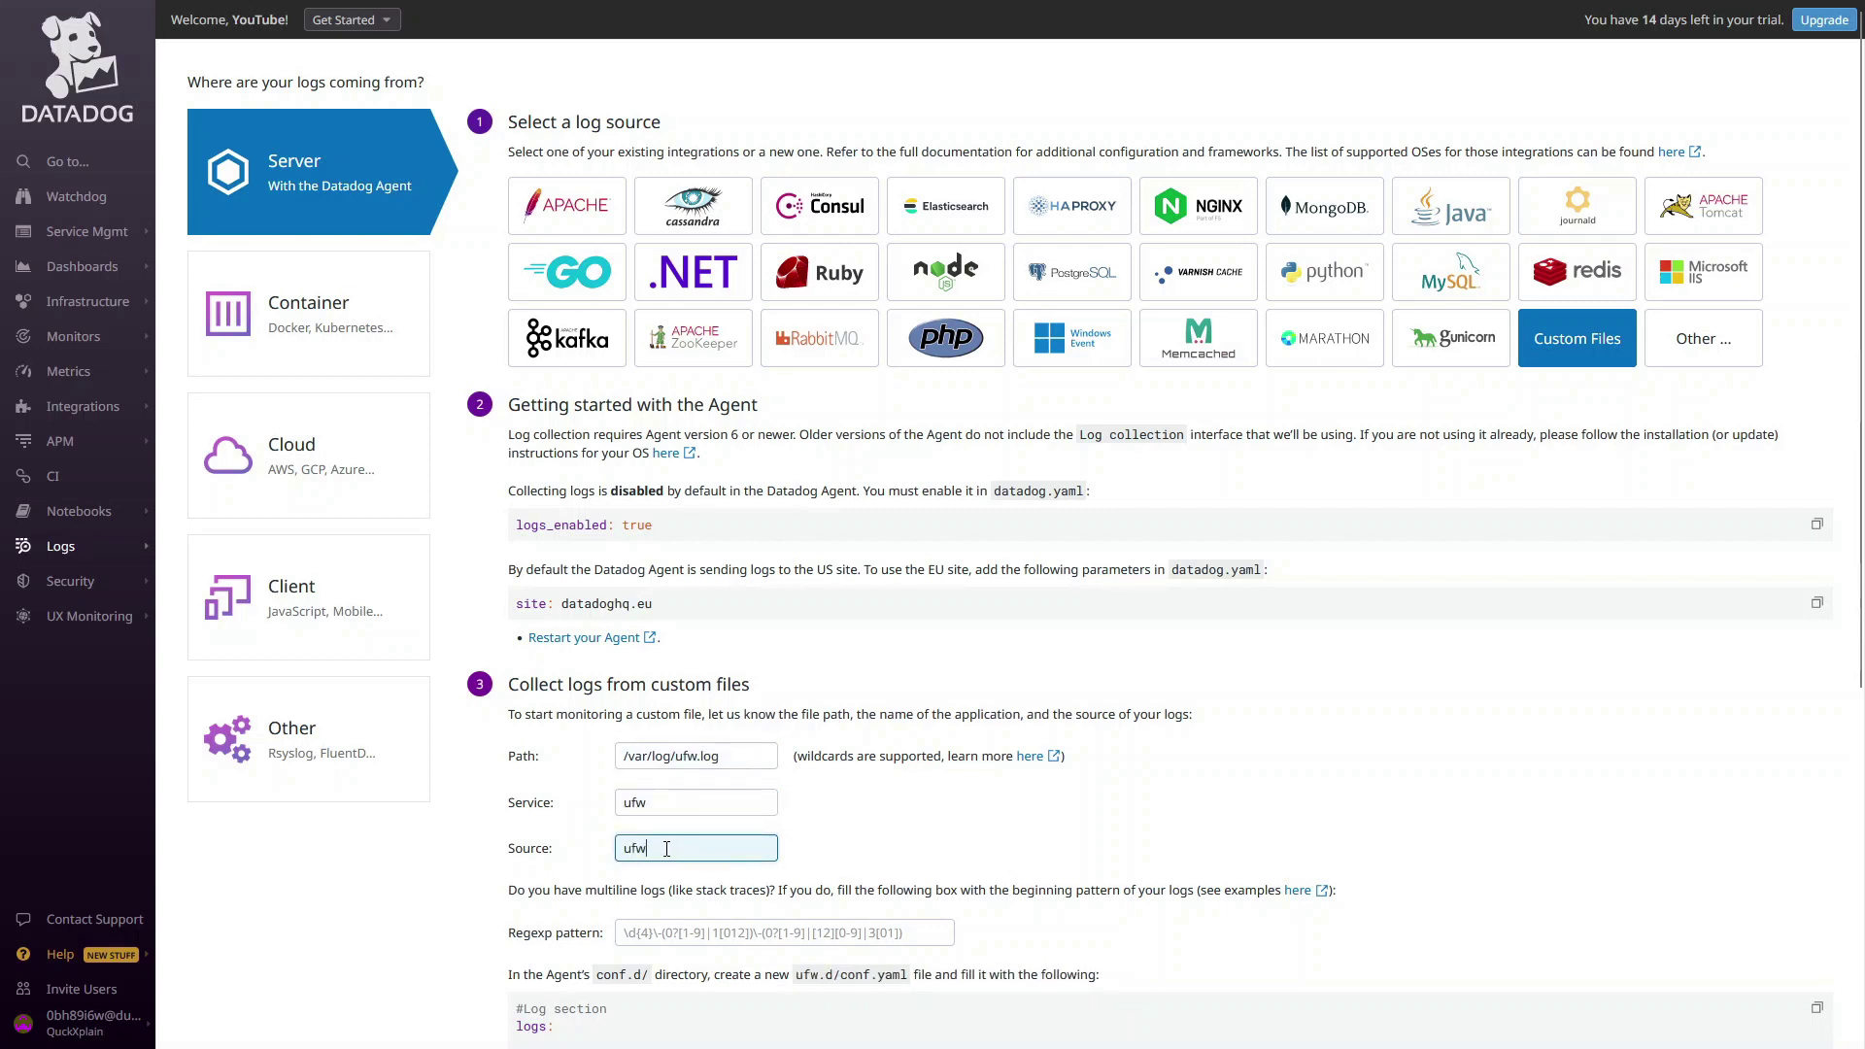
scroll(670, 859, "down", 2)
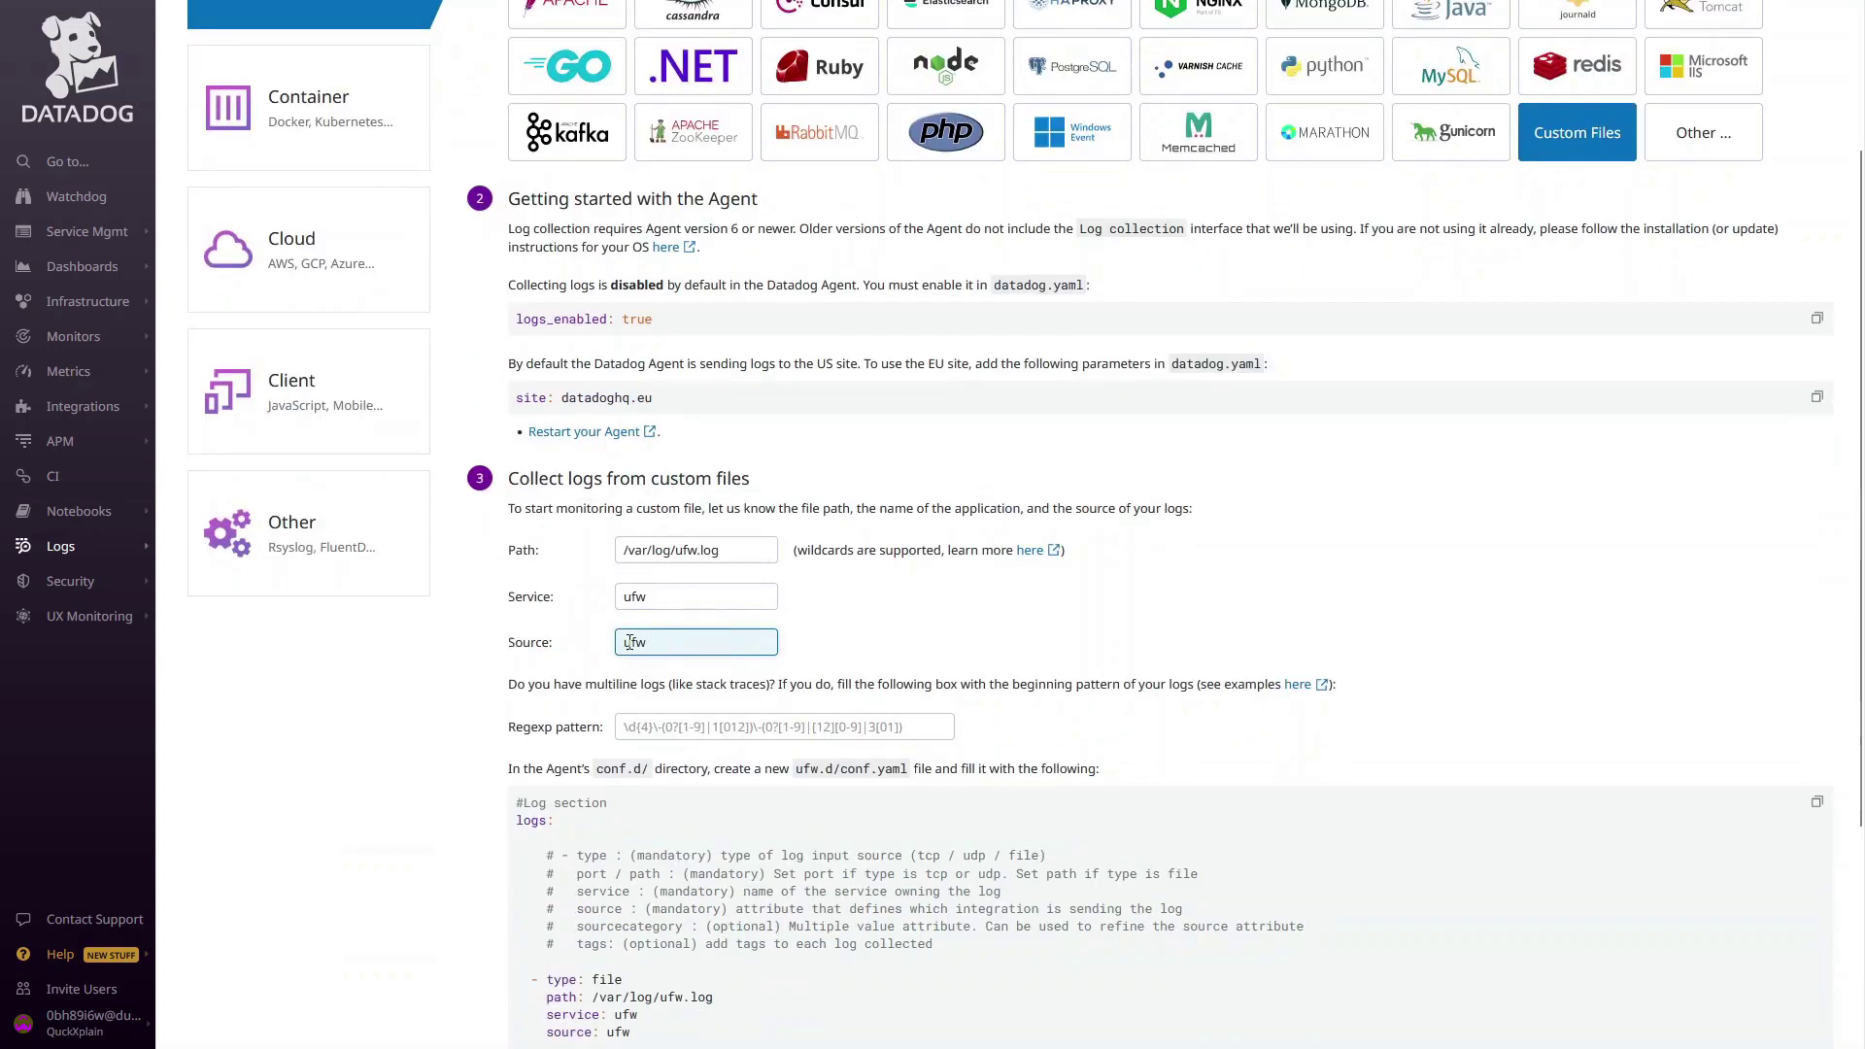
scroll(631, 641, "up", 1)
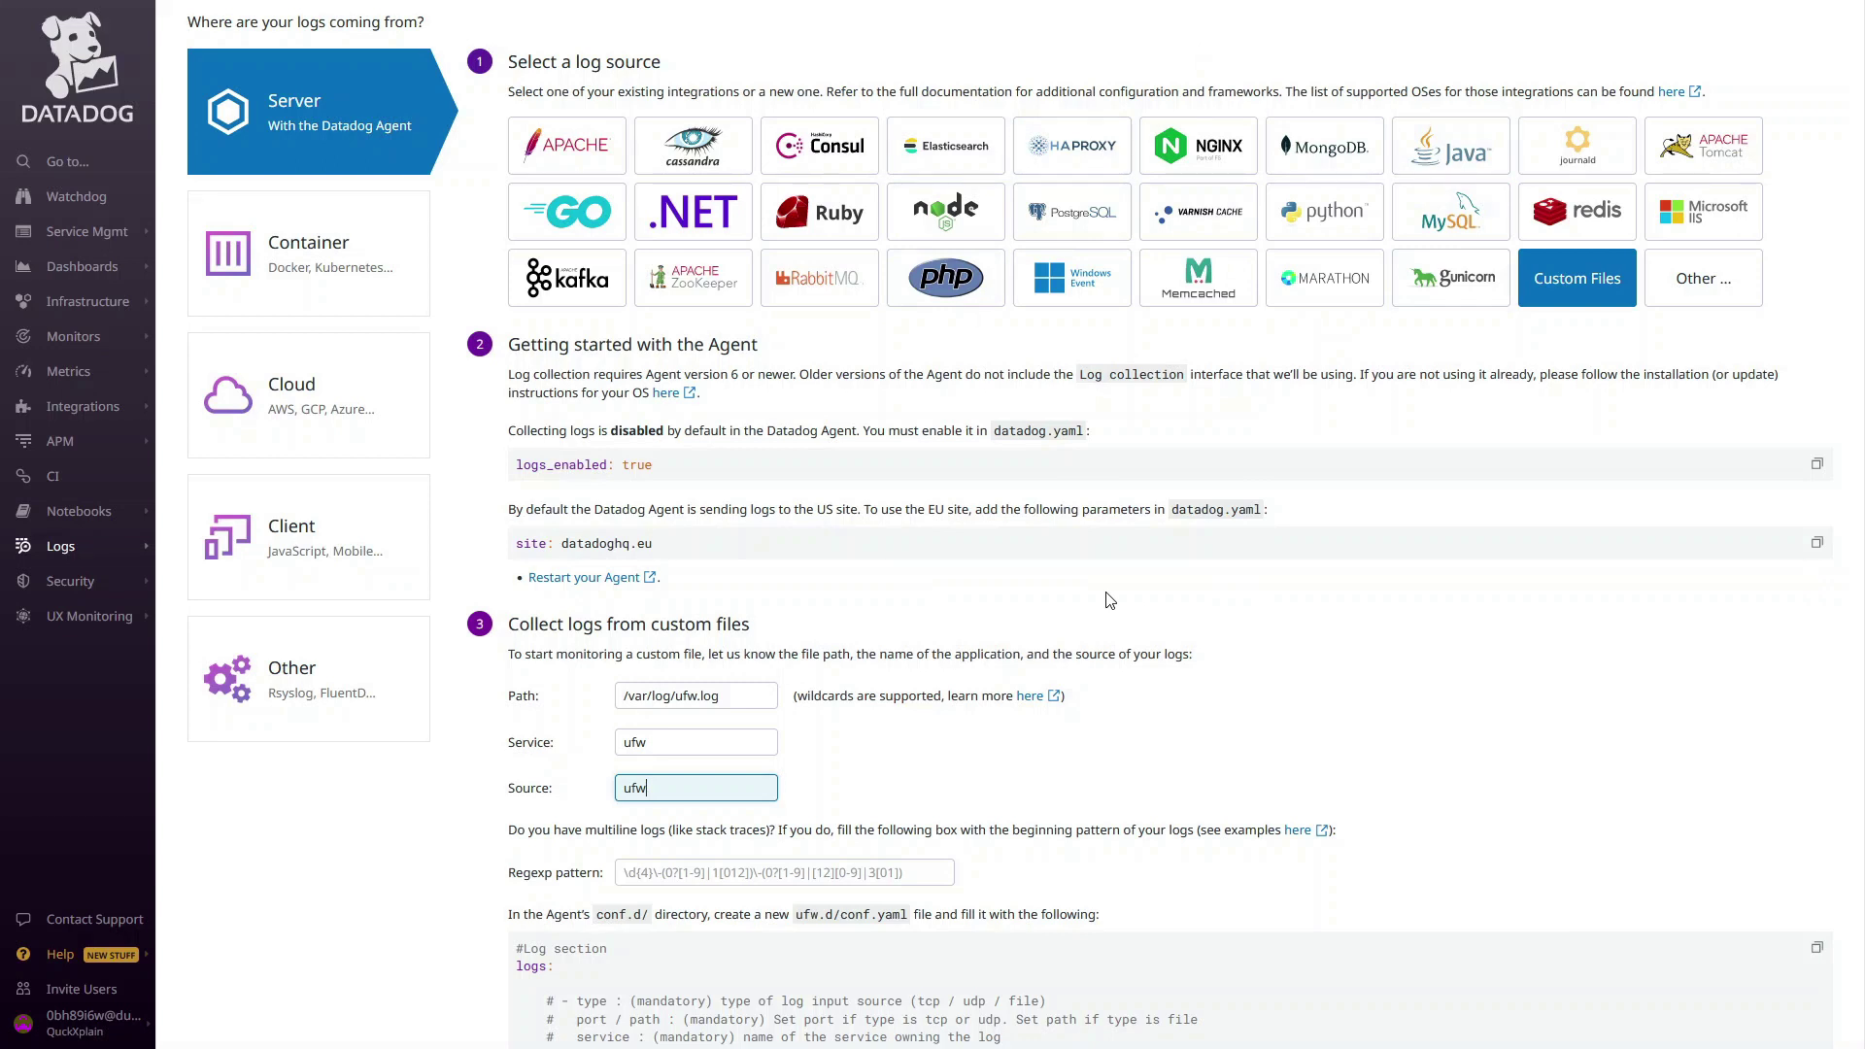
scroll(1105, 598, "down", 1)
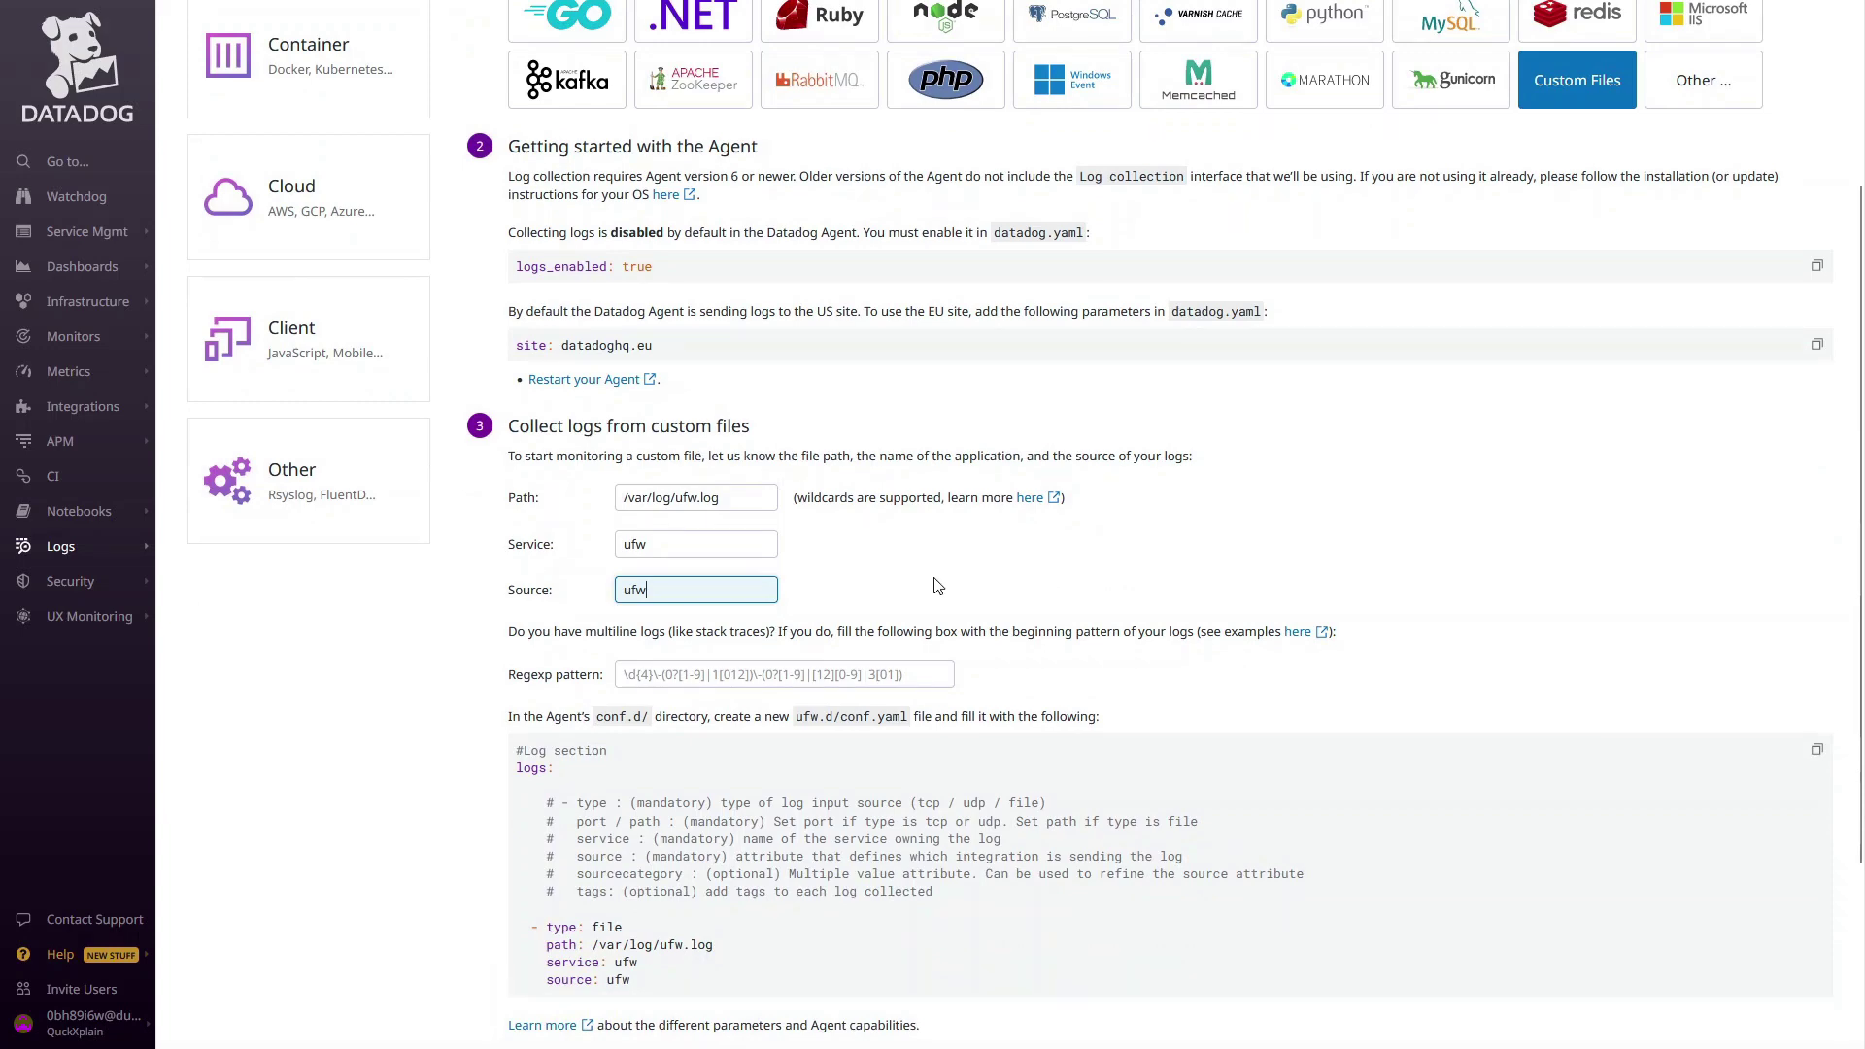
scroll(876, 601, "down", 1)
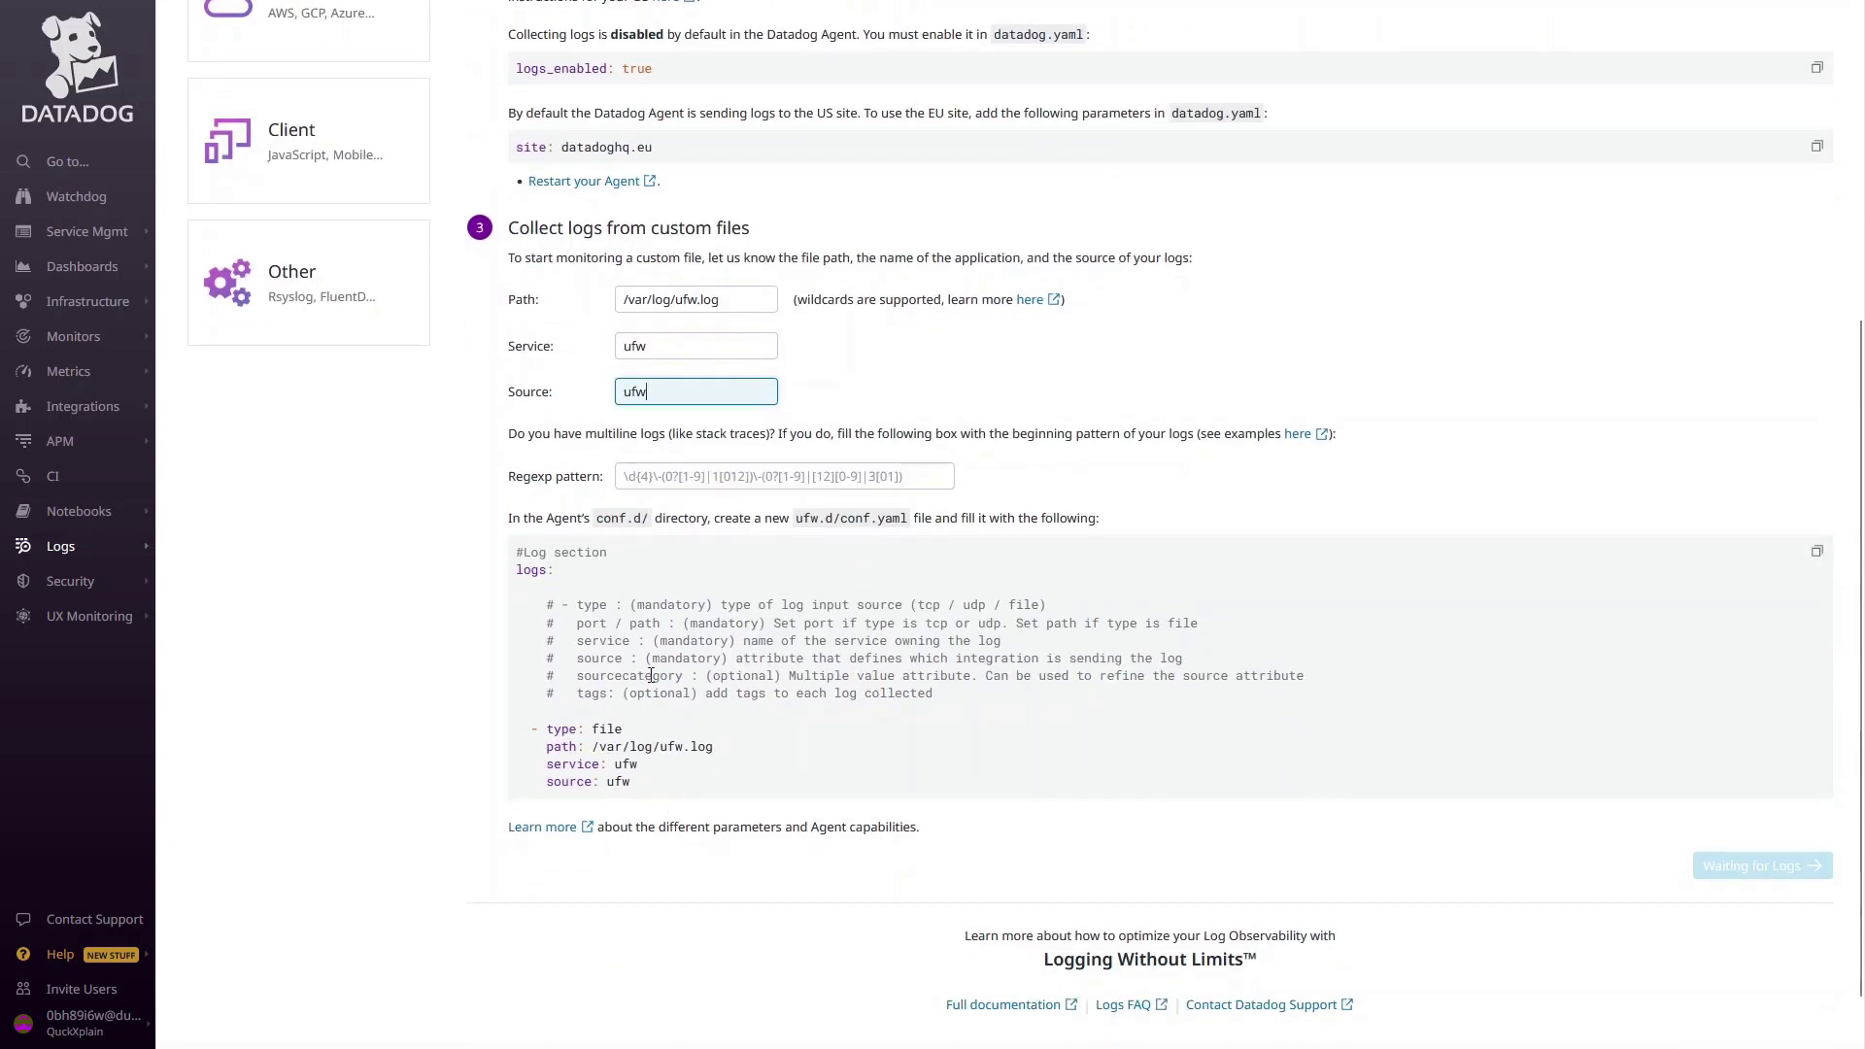
left_click(1818, 552)
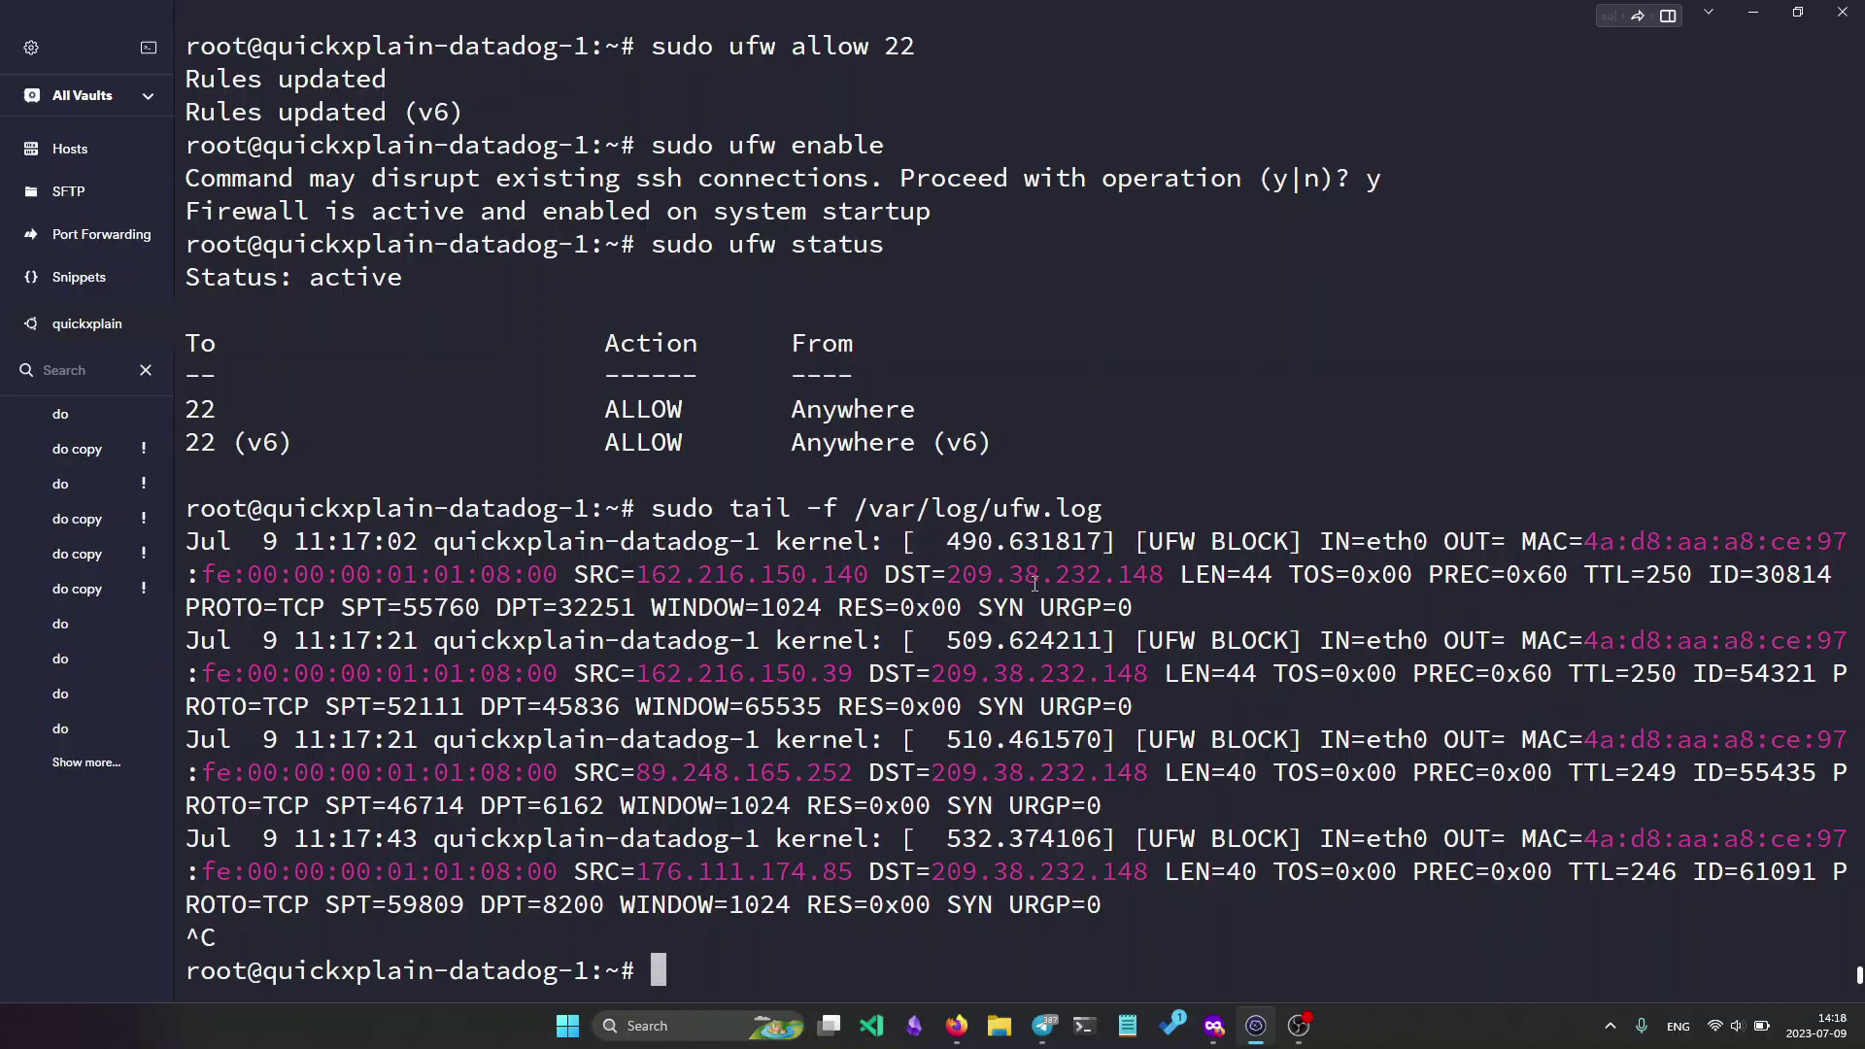
type("cd /etc")
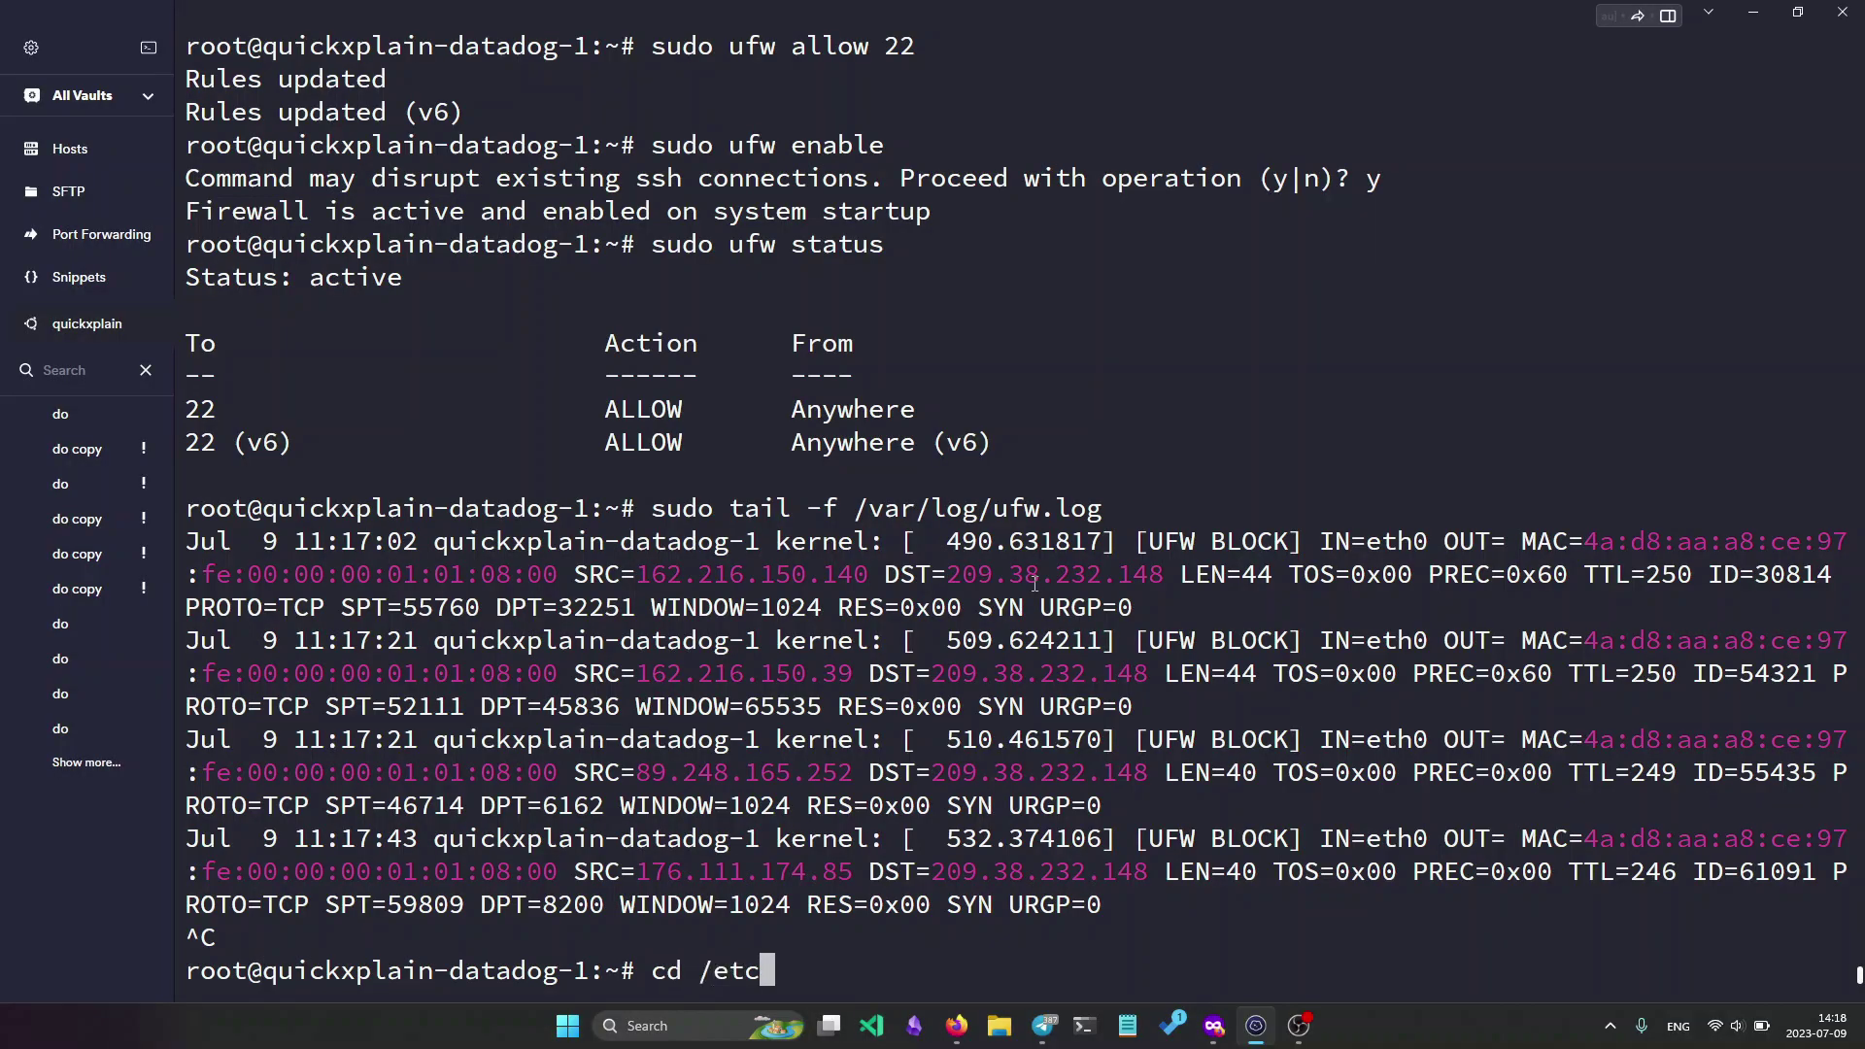
type("/datadog-agent/conf`")
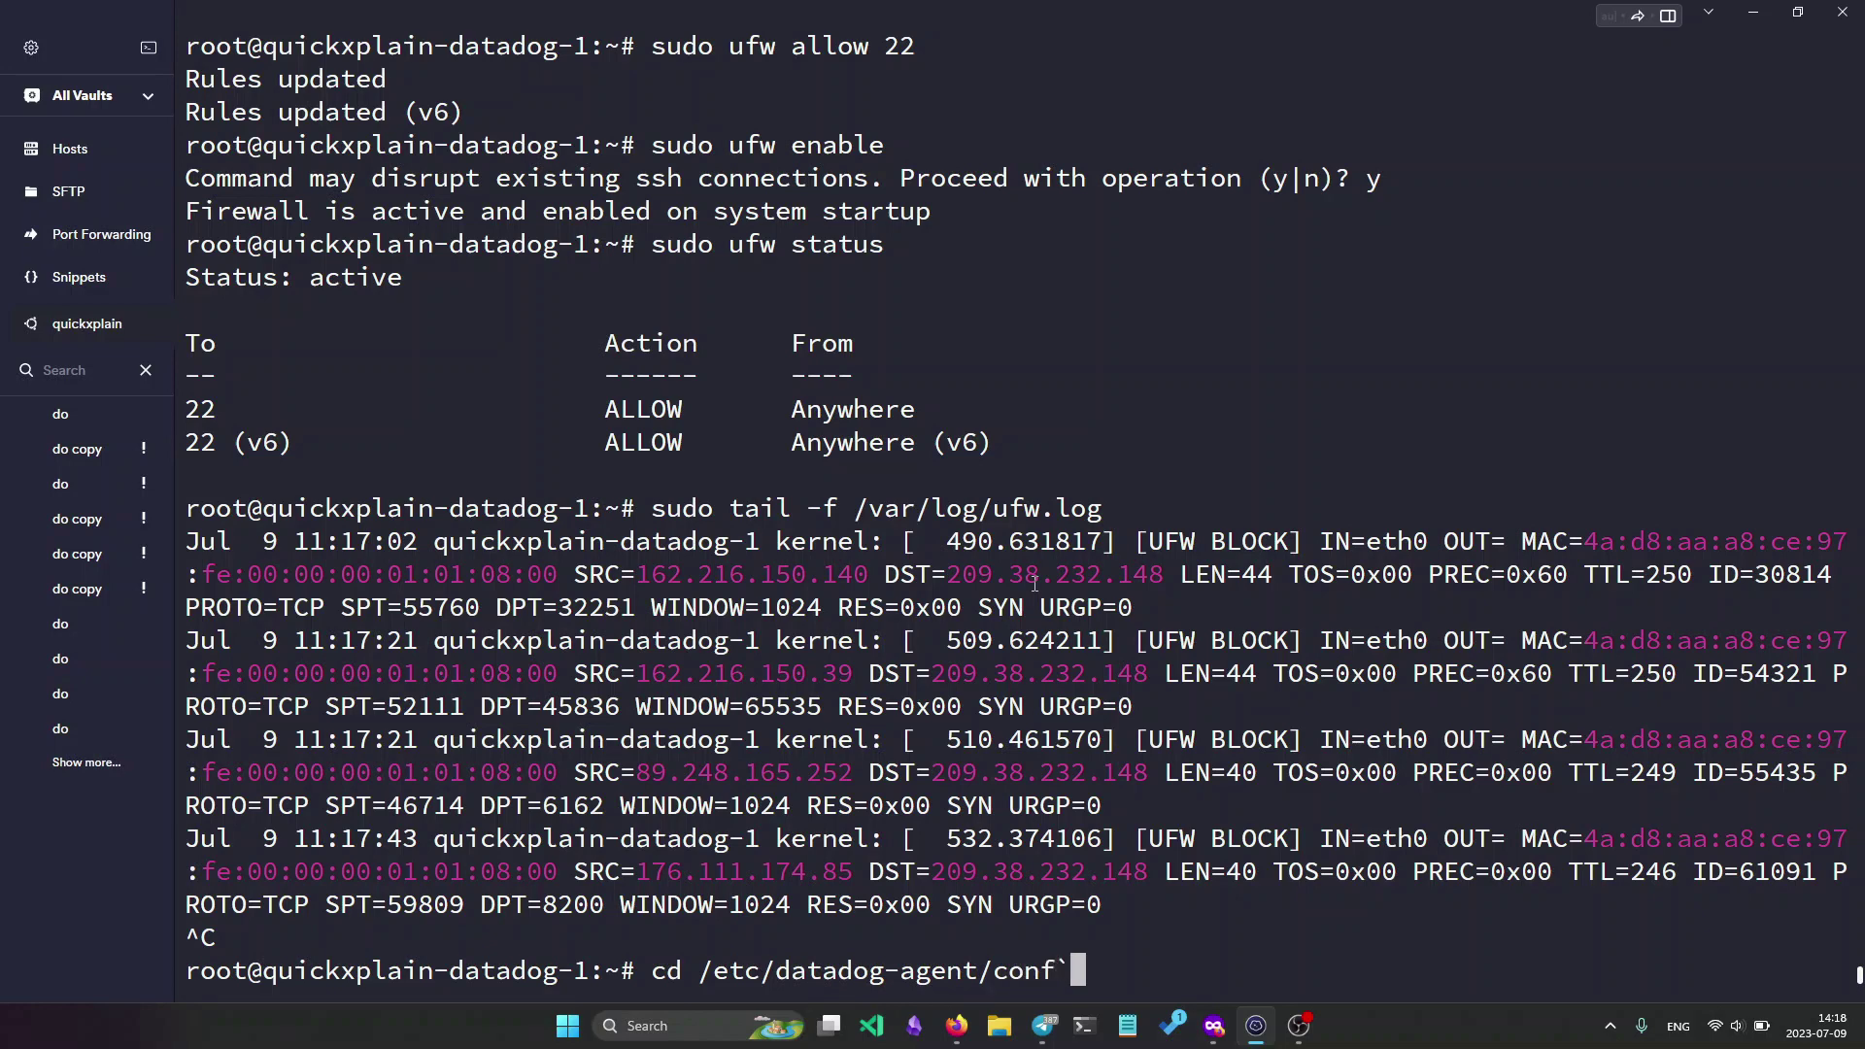
Create /etc/datadog-agent/conf.d/ufw.d and save the pasted log section as conf.yaml there
key("BackSpace")
key("Tab")
key("Return")
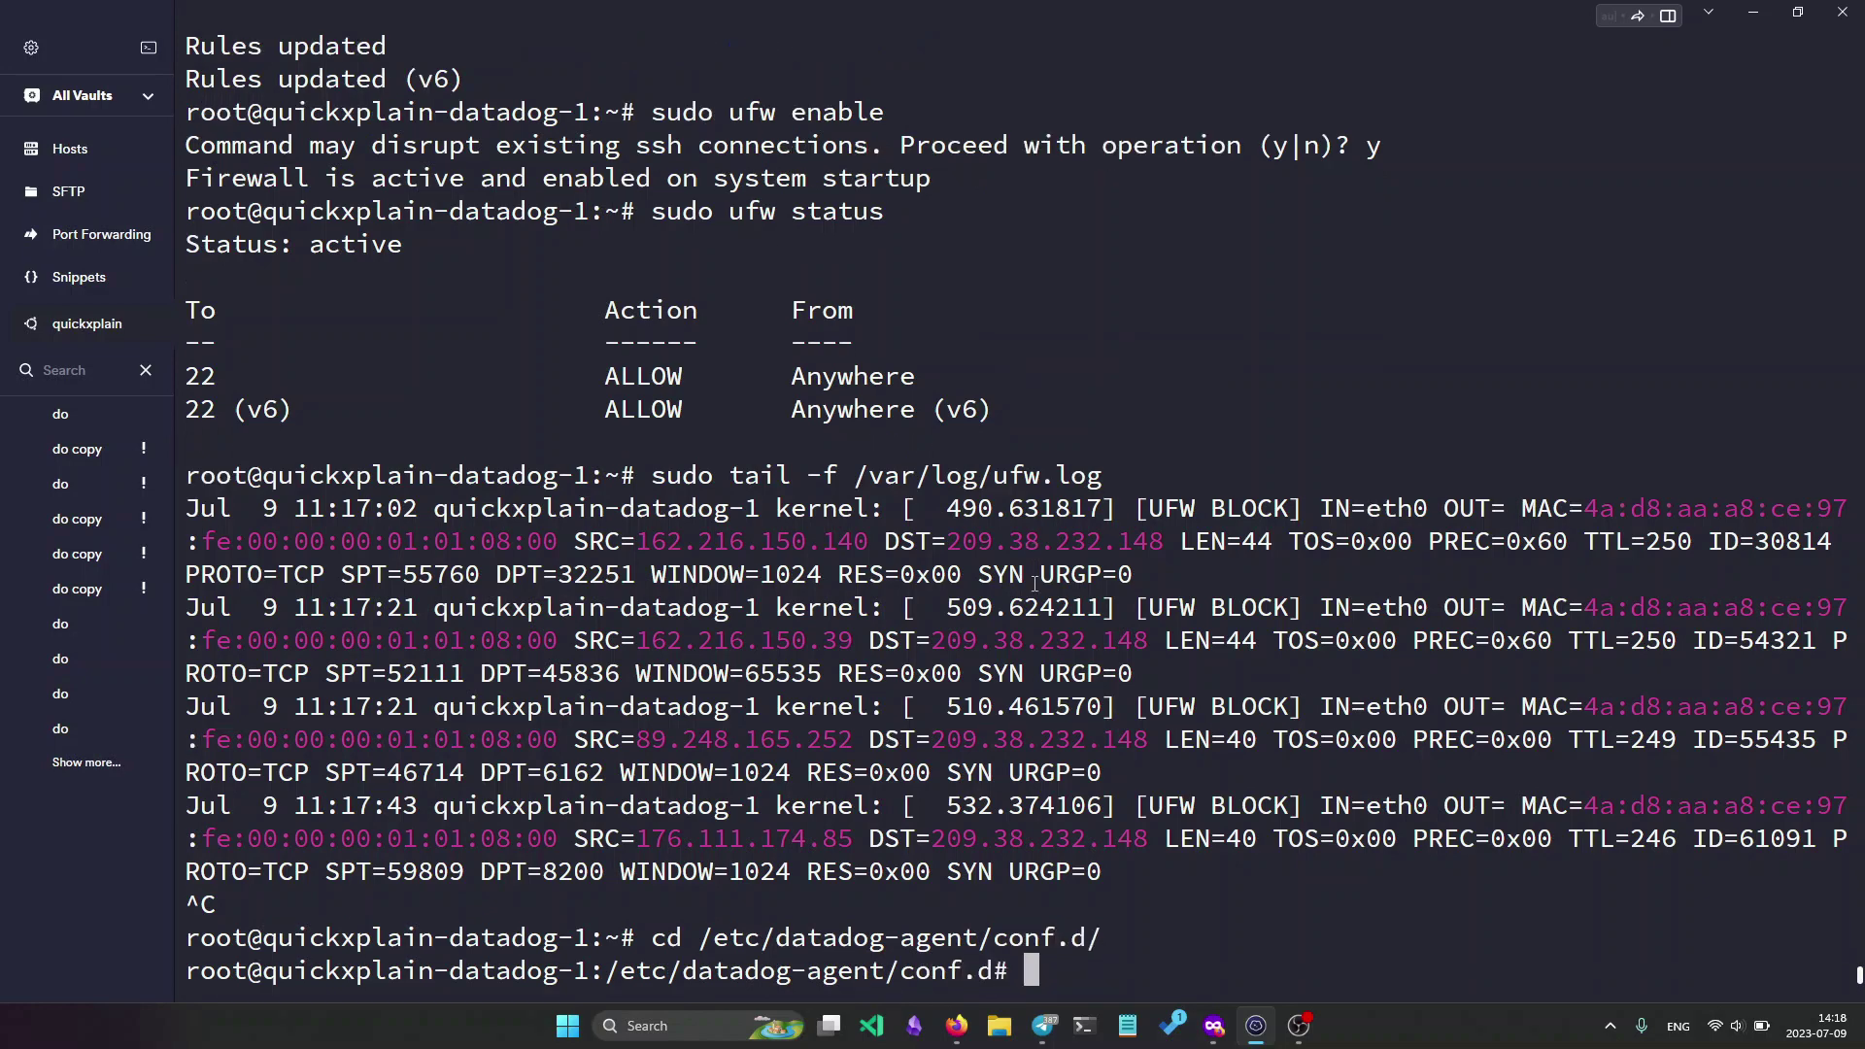
type("mkdir ")
type("ufw.d")
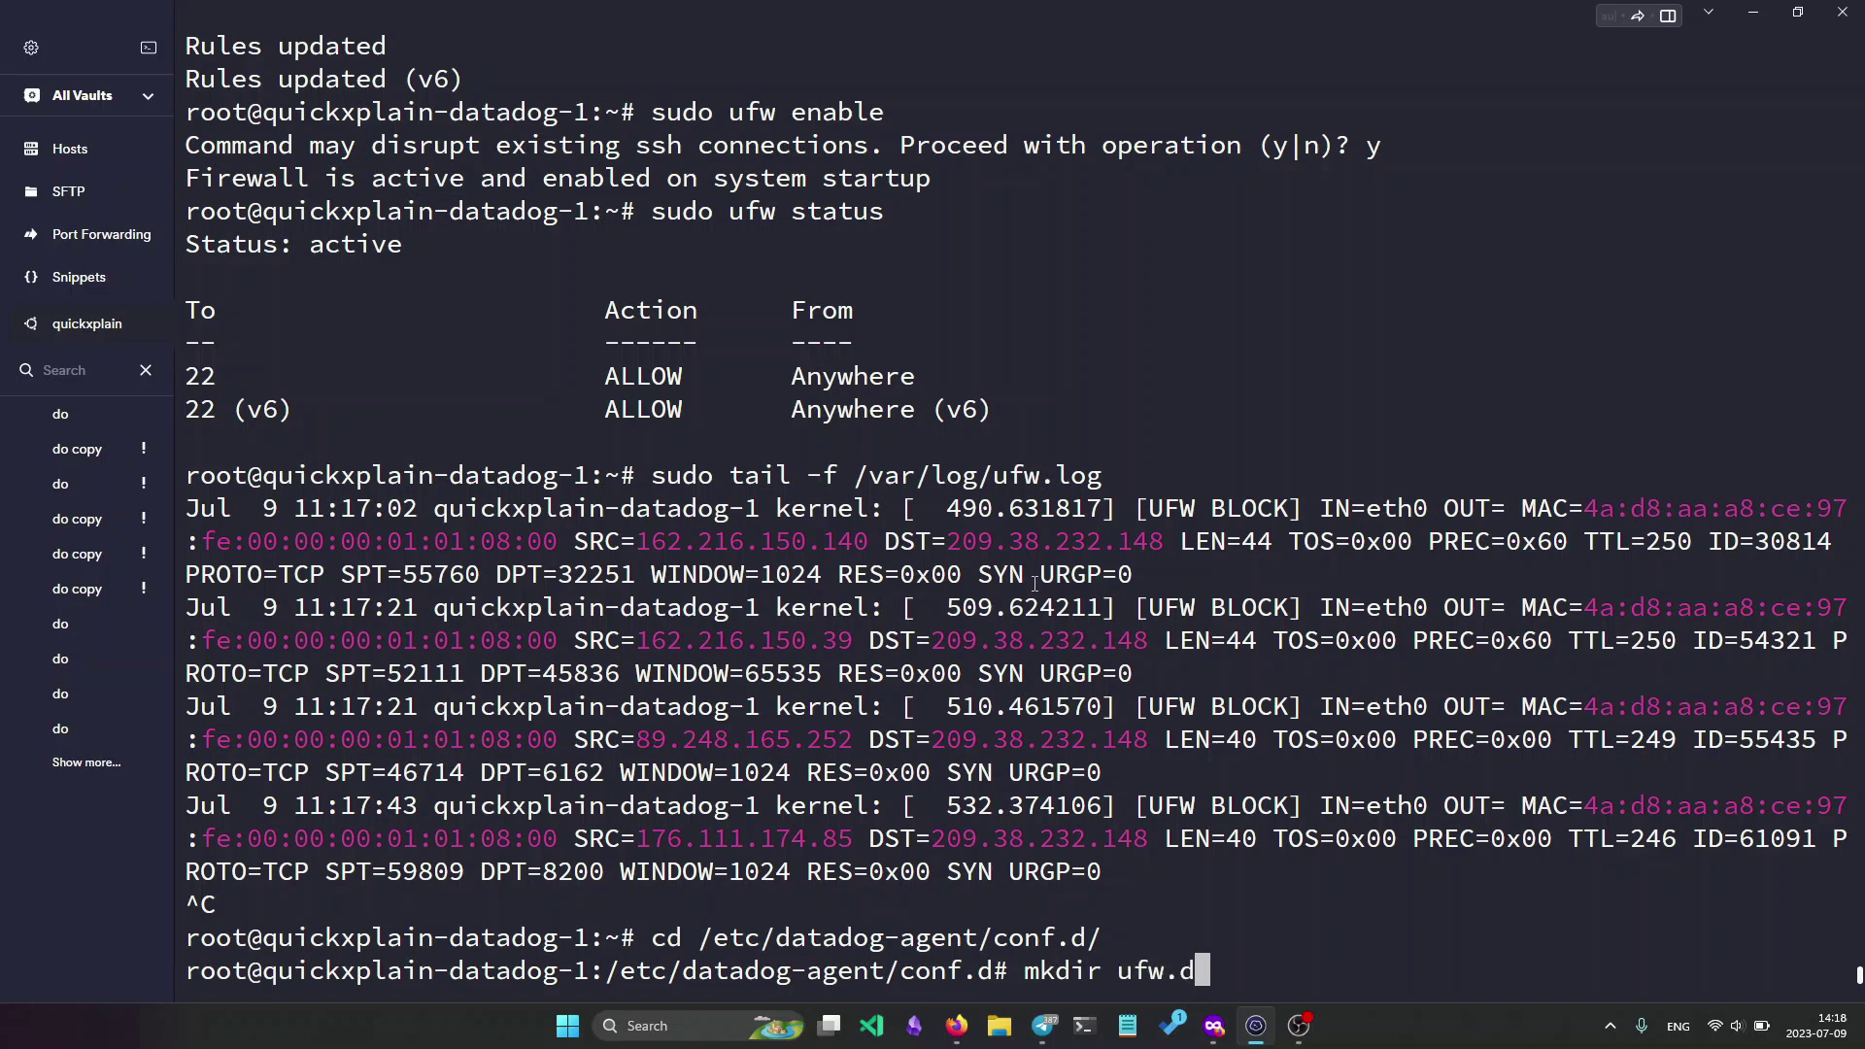
key("Return")
type("cd ufw")
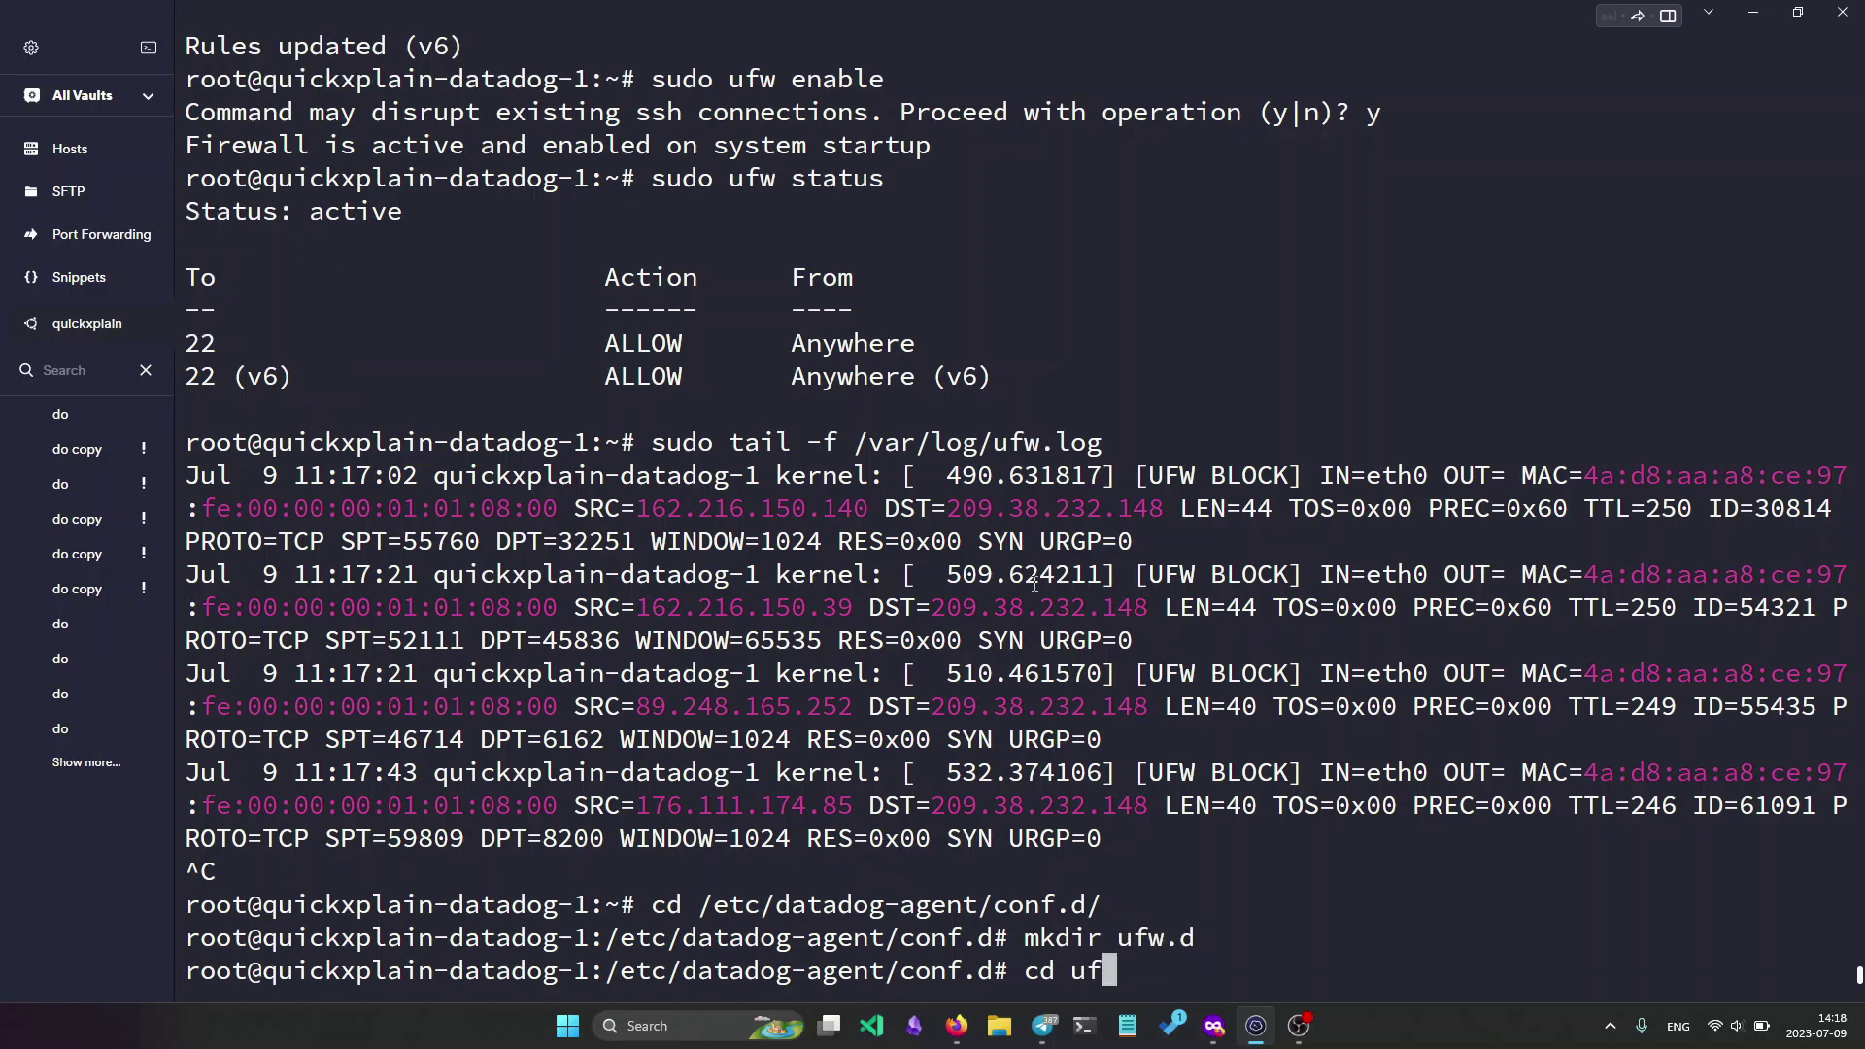
type(".d/")
key("Return")
type("v")
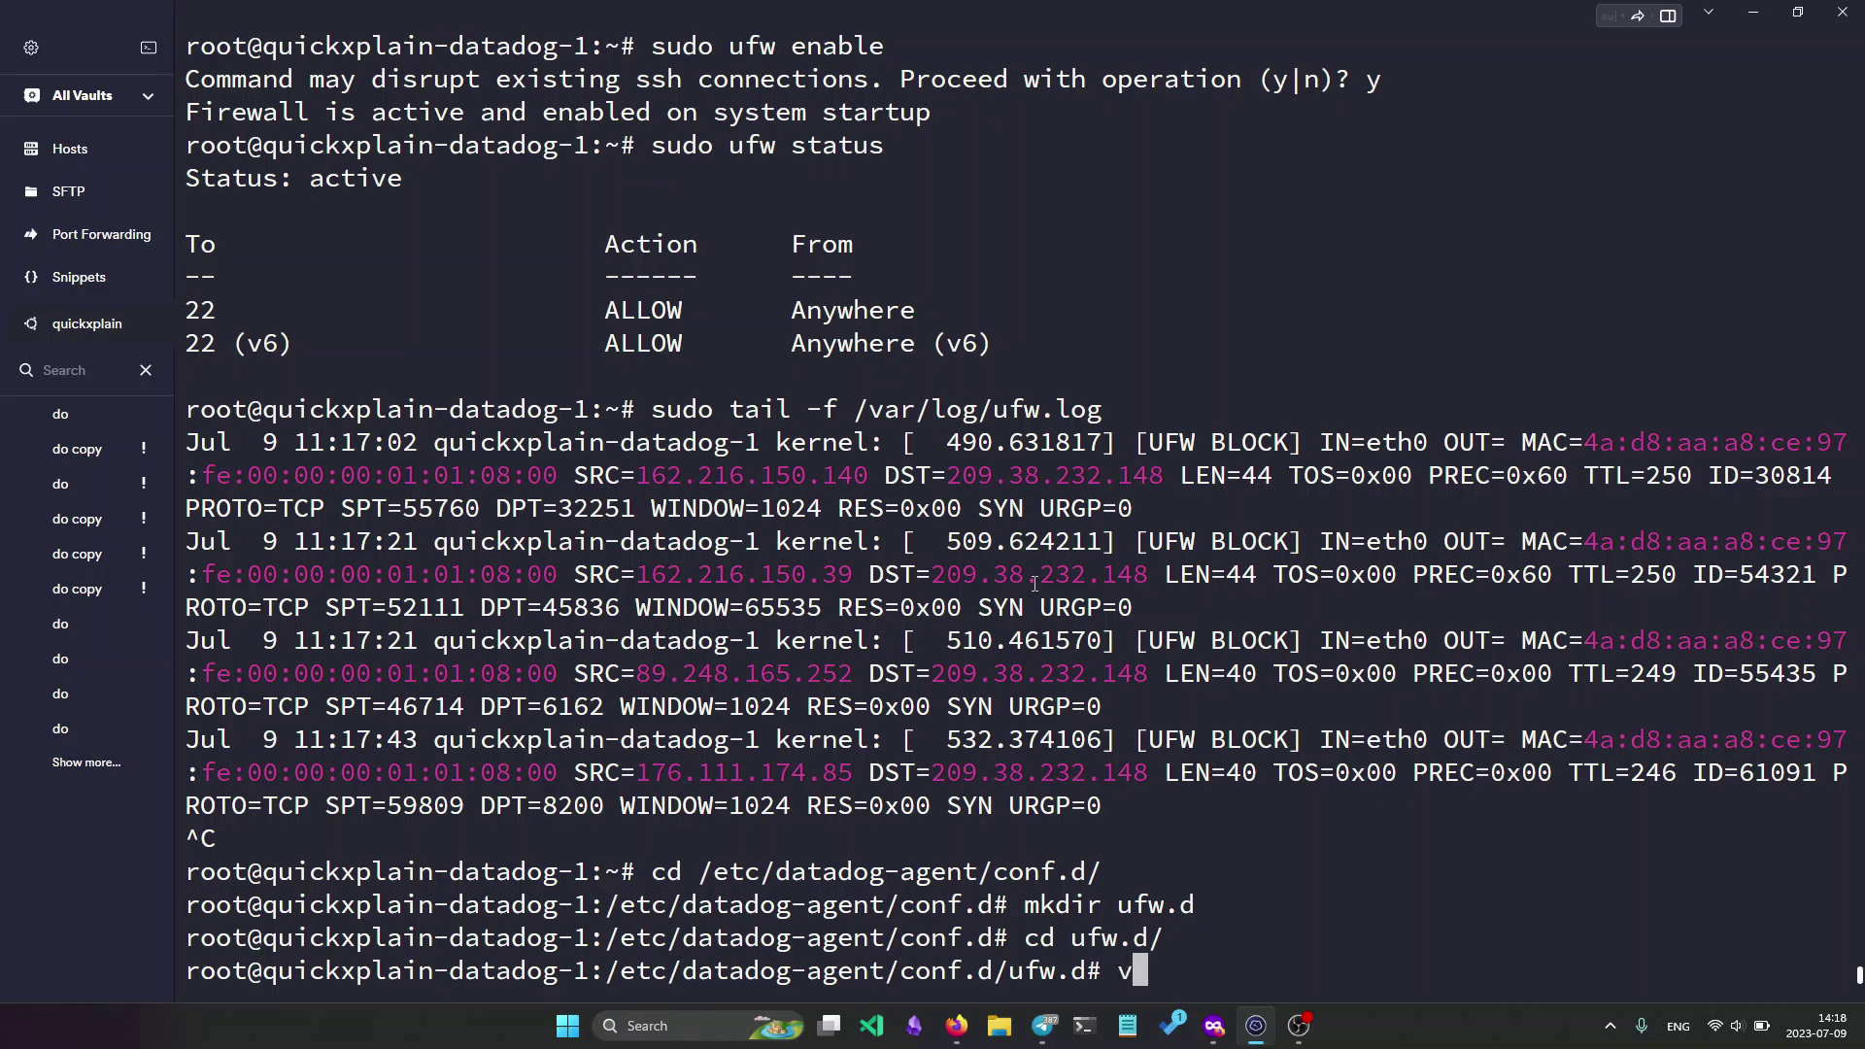
type("im conf.")
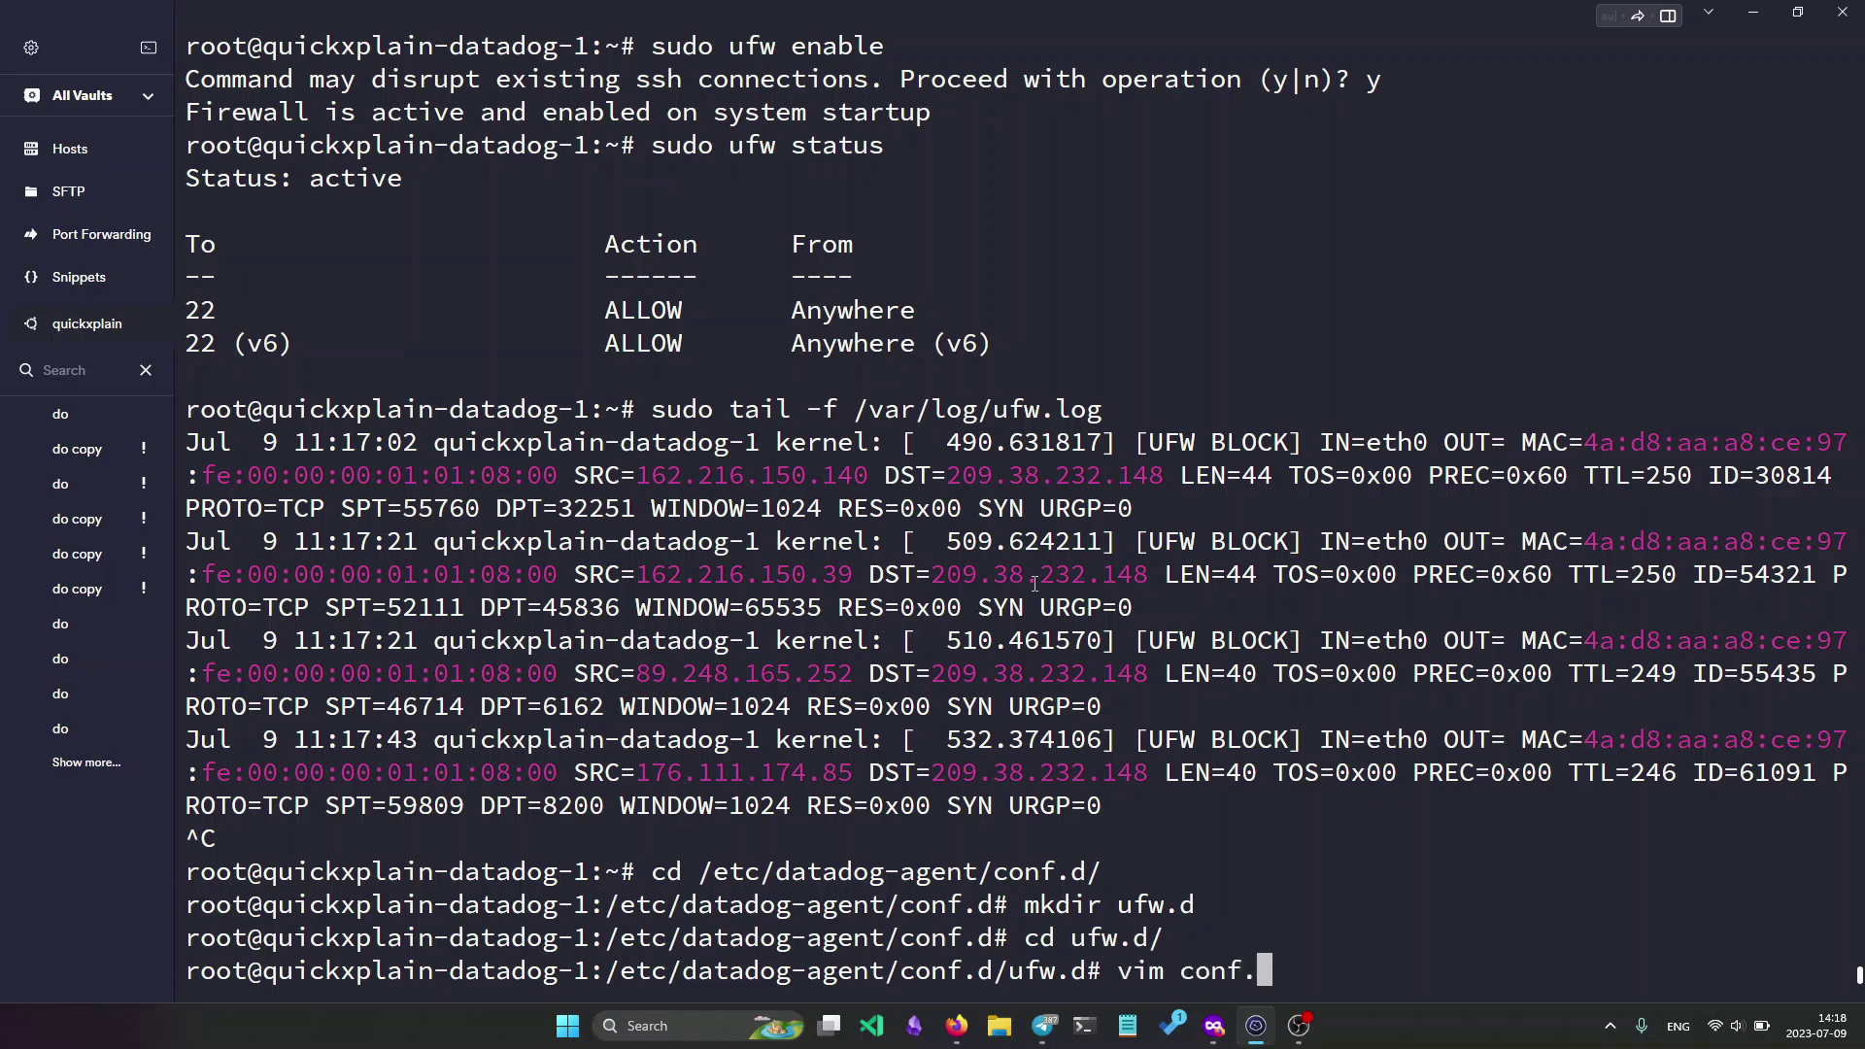
type("yaml")
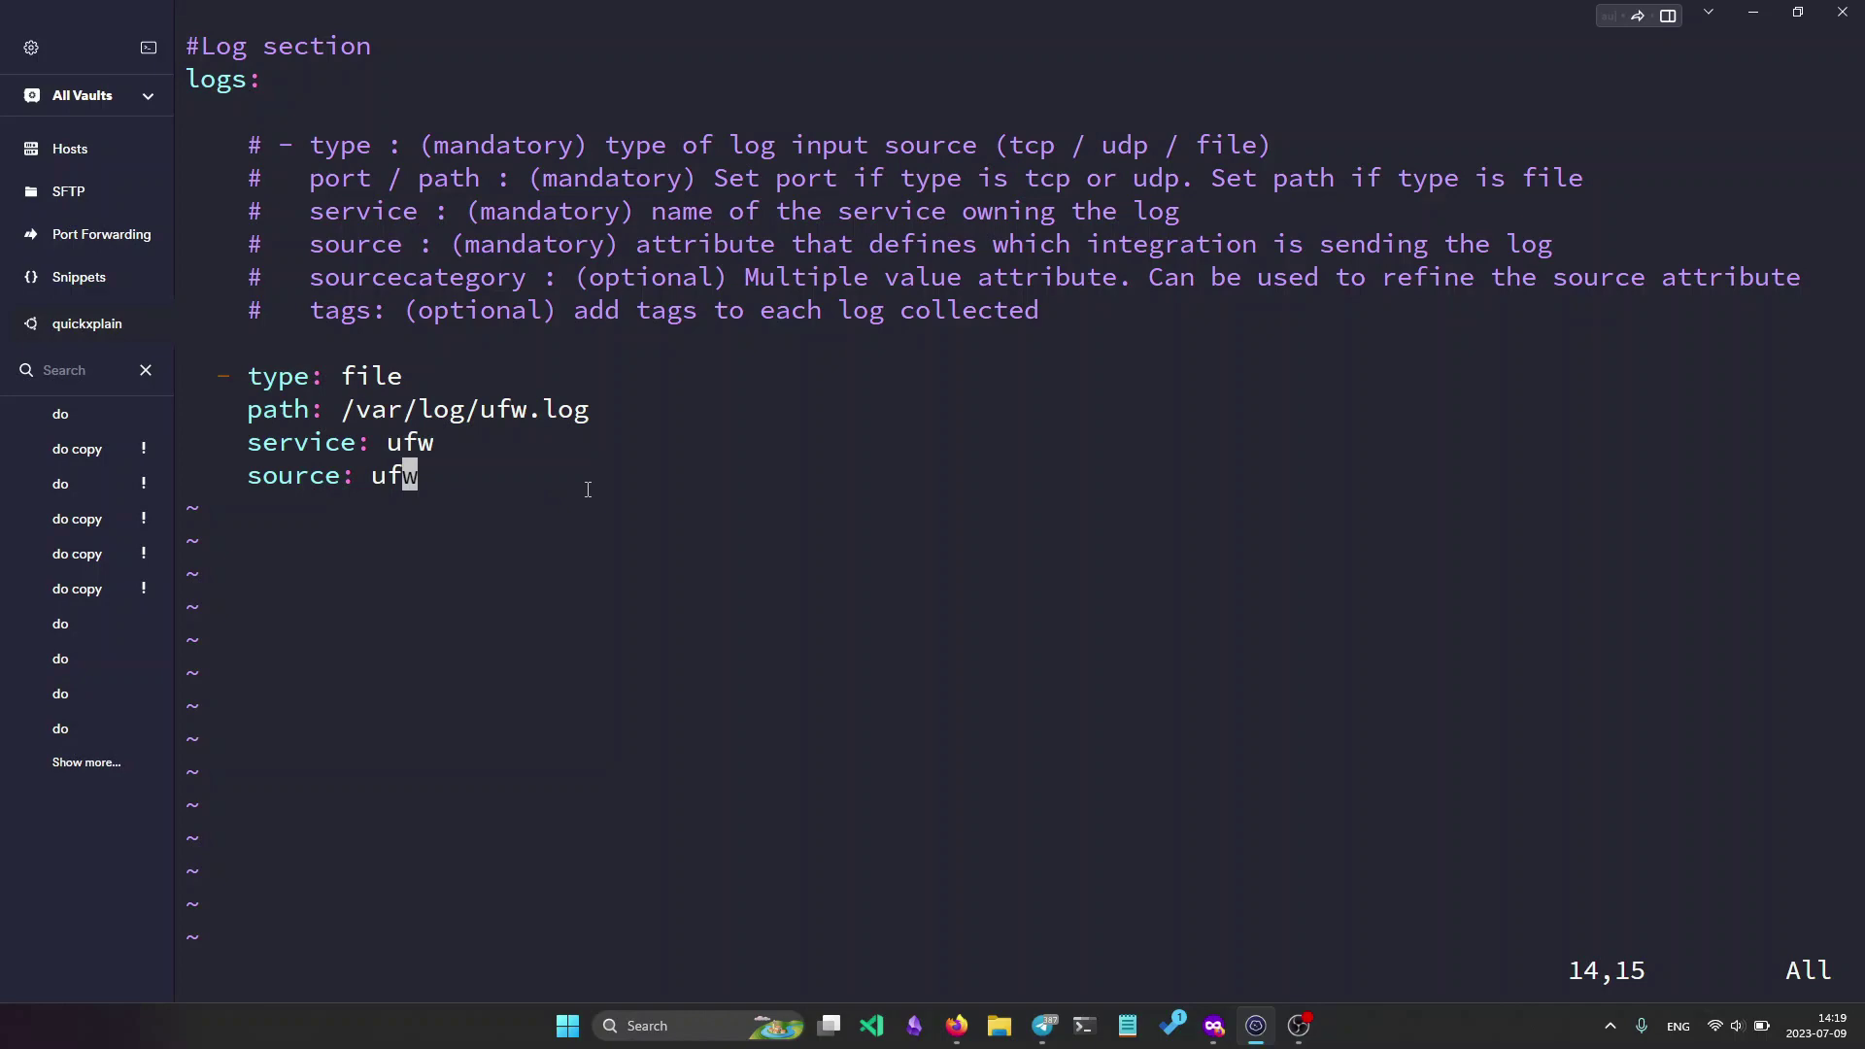
type(":wq")
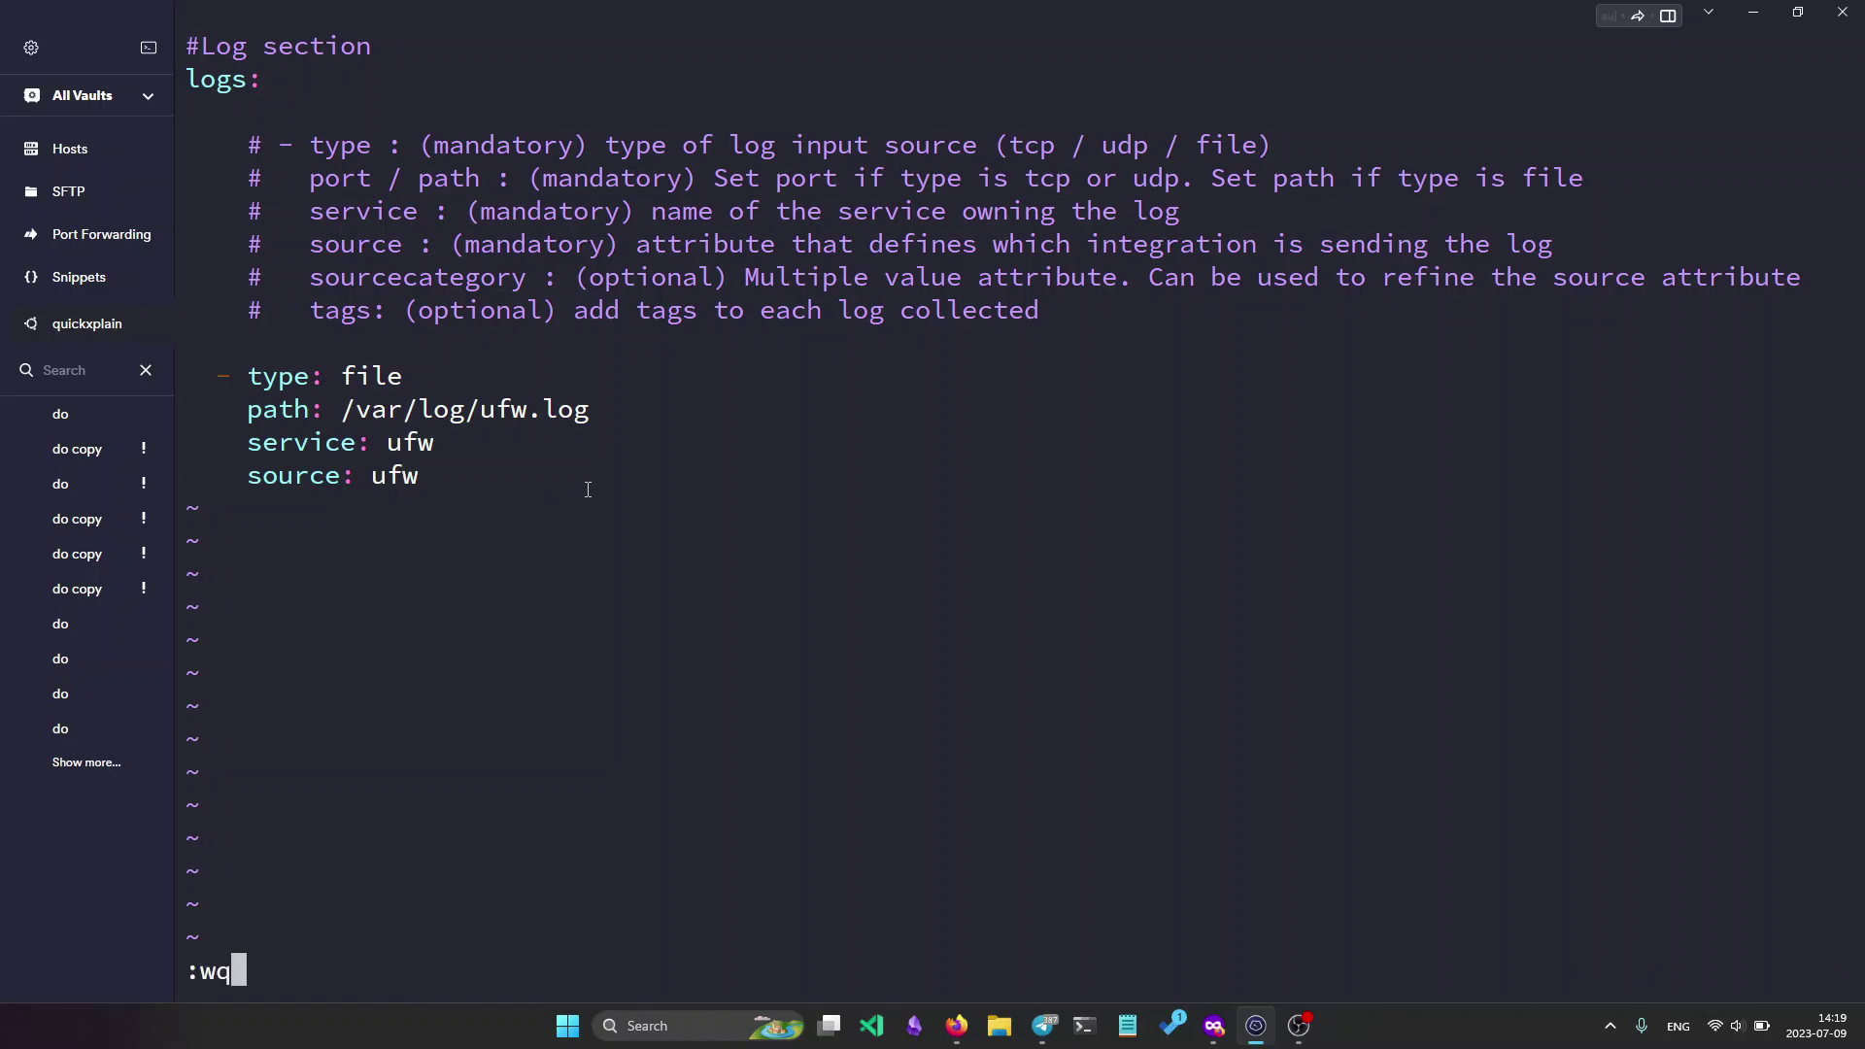
key("Return")
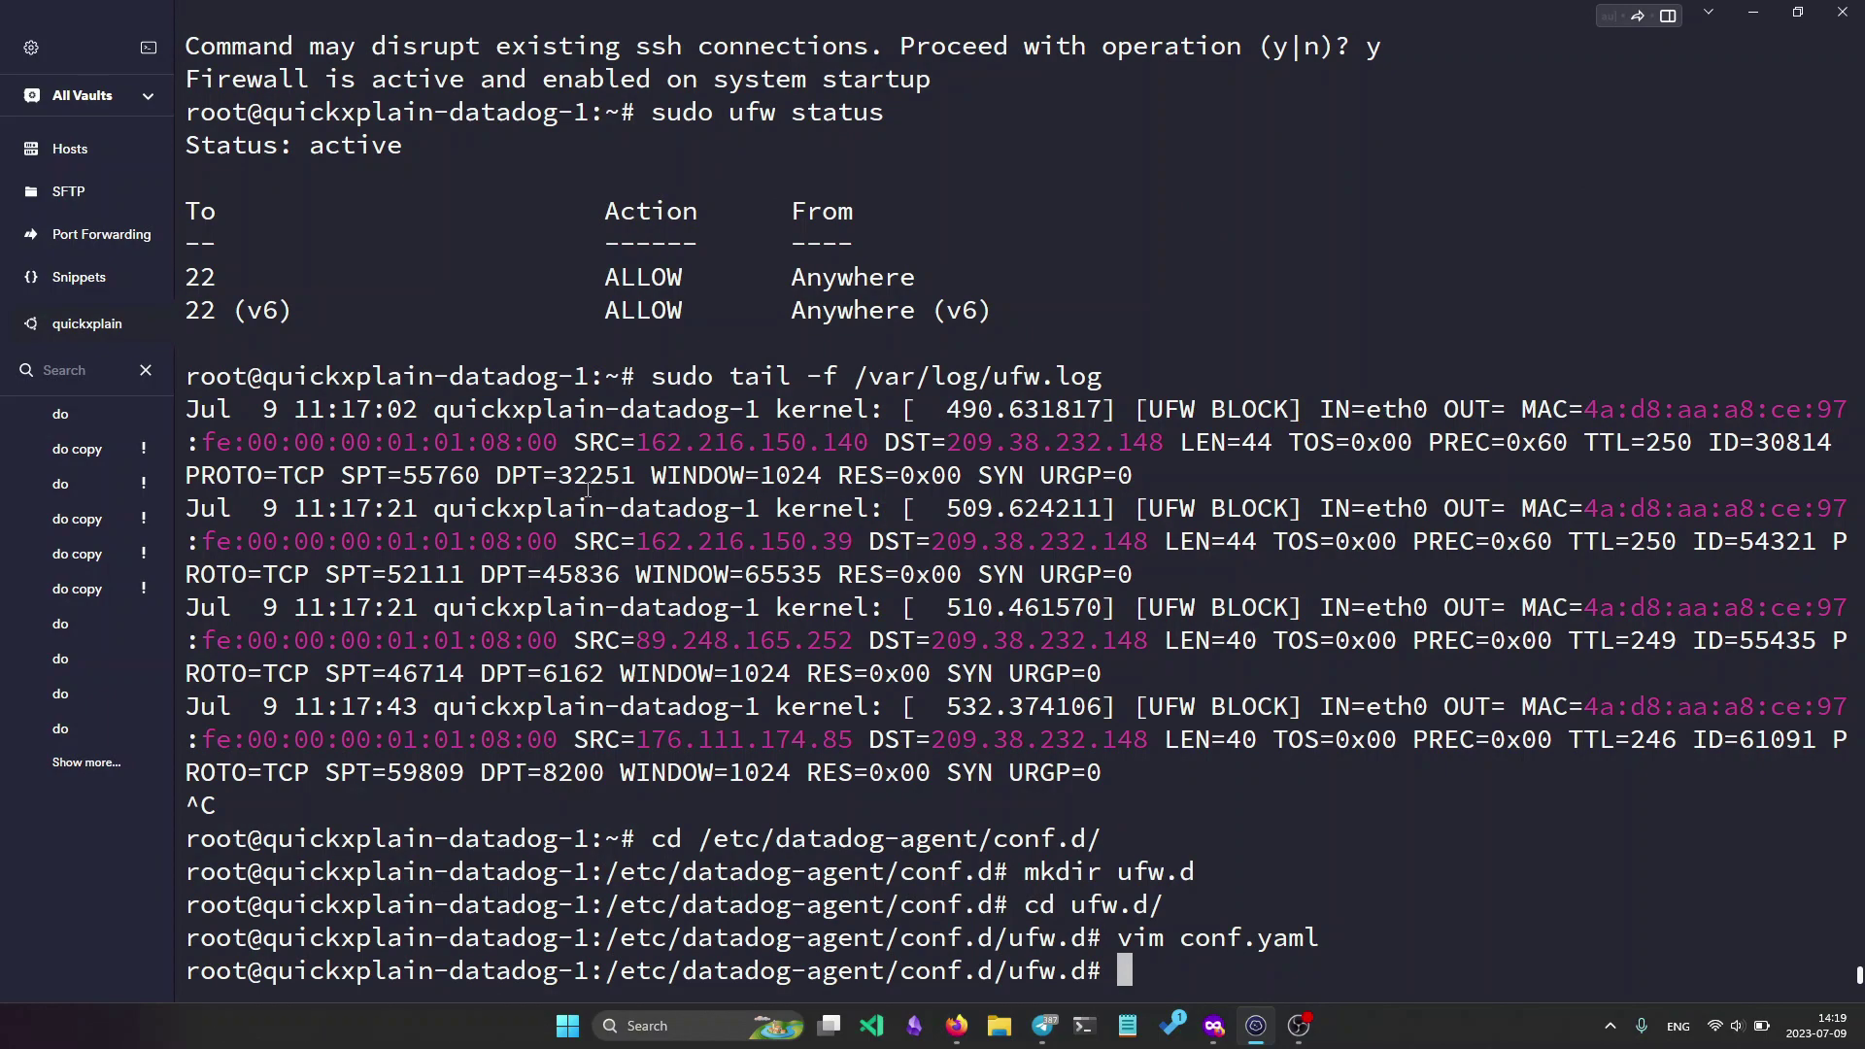
type("cat c")
Print conf.yaml and its real path, then restart the datadog-agent service
key("Tab")
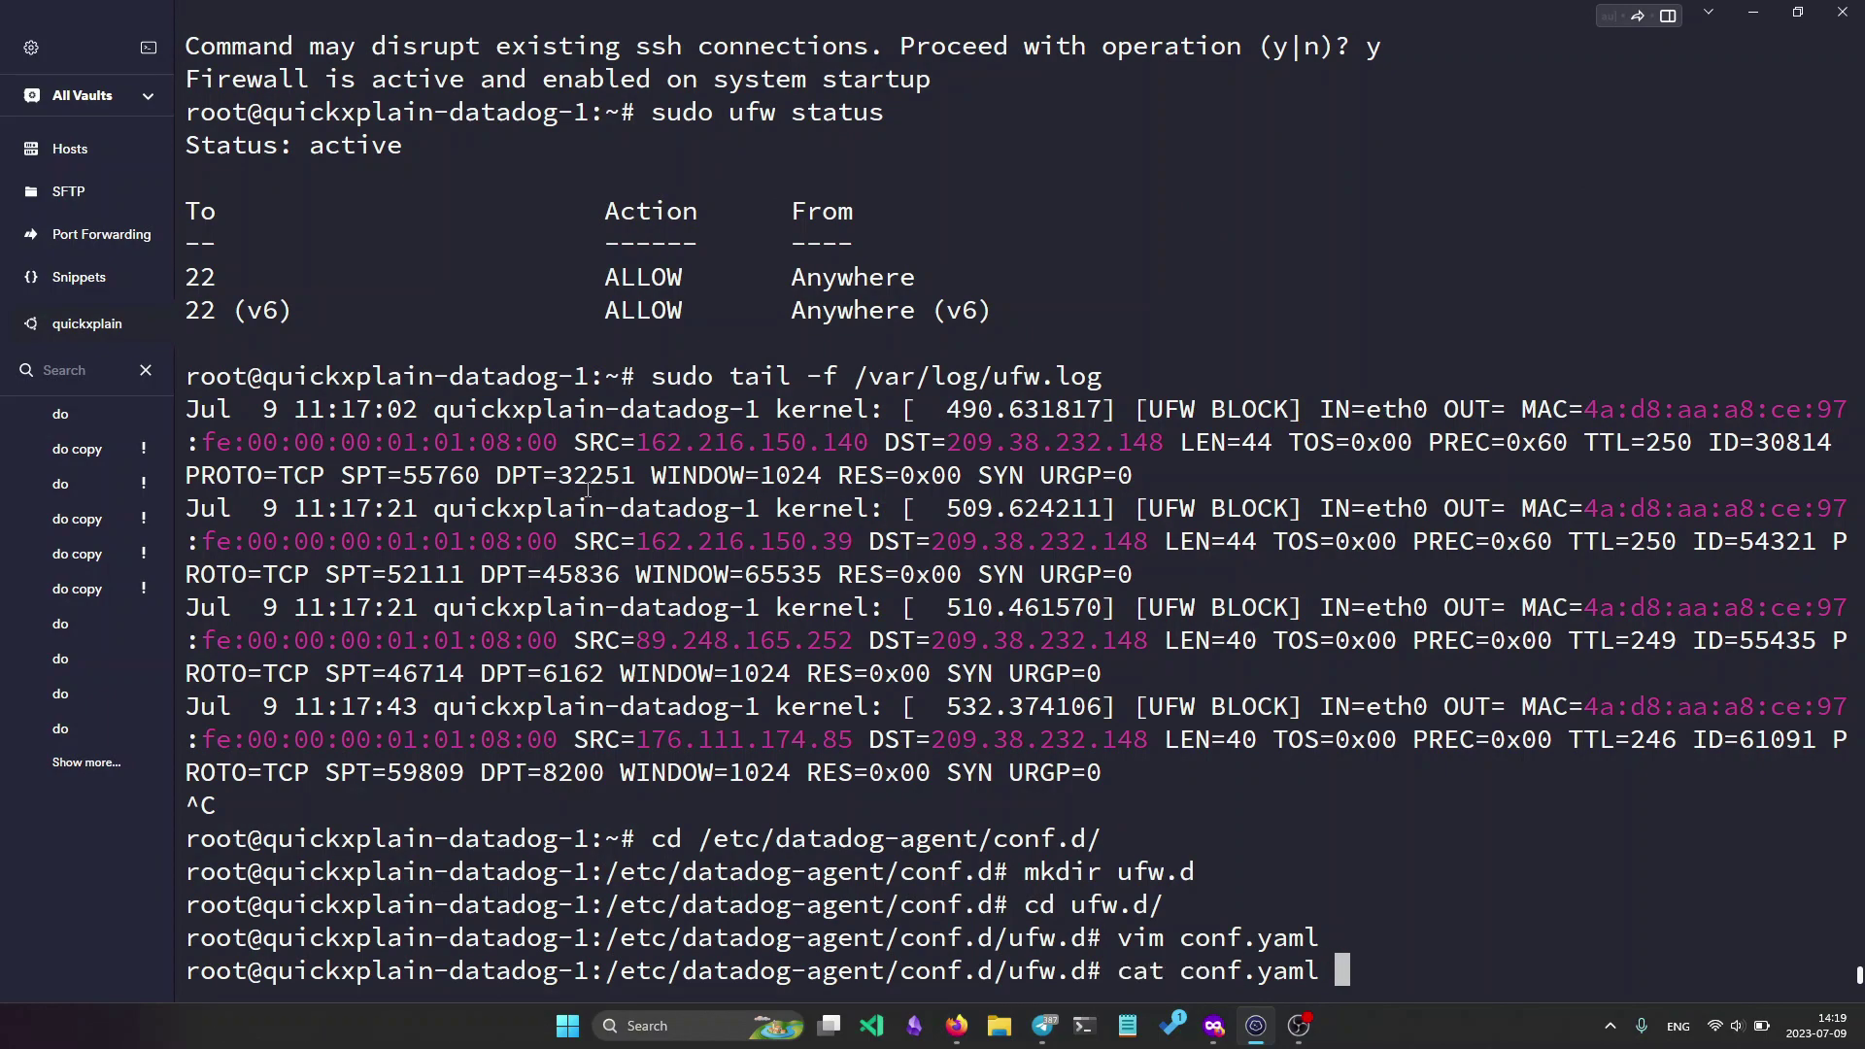
key("Return")
type("realpa")
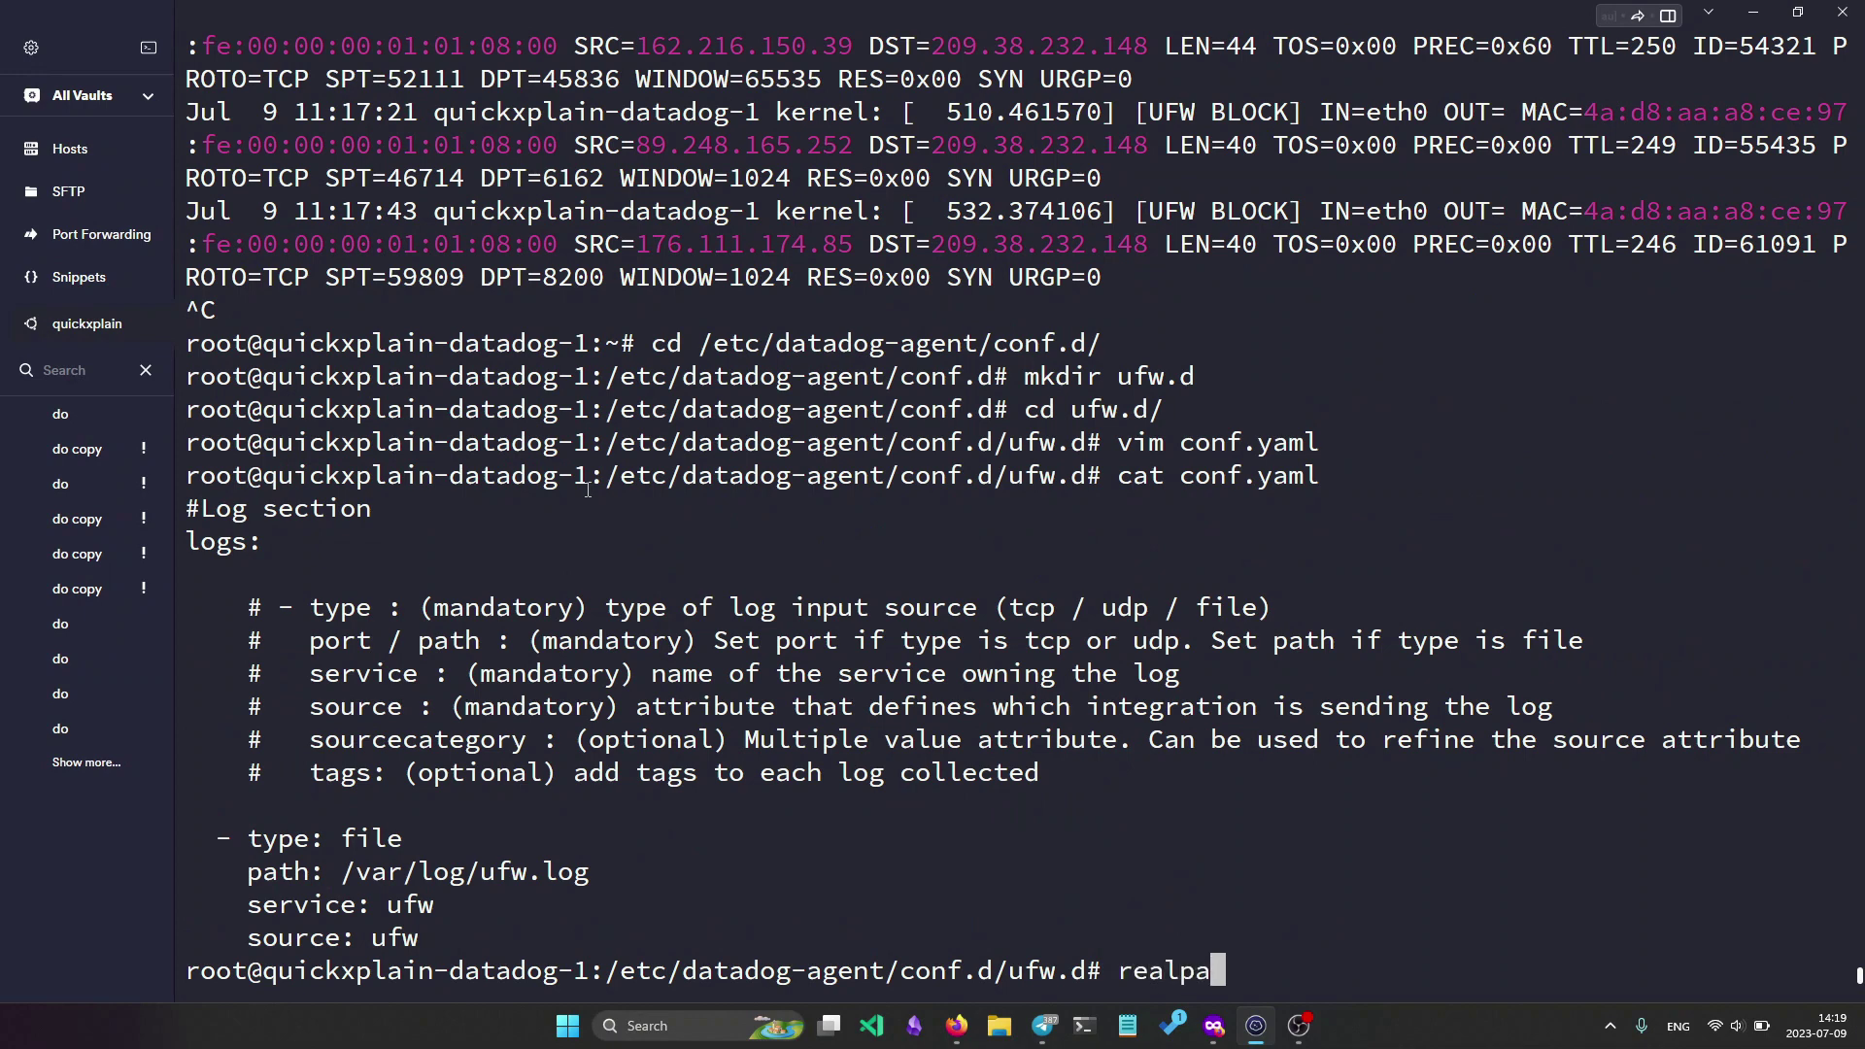
type("th con")
key("Tab")
key("Return")
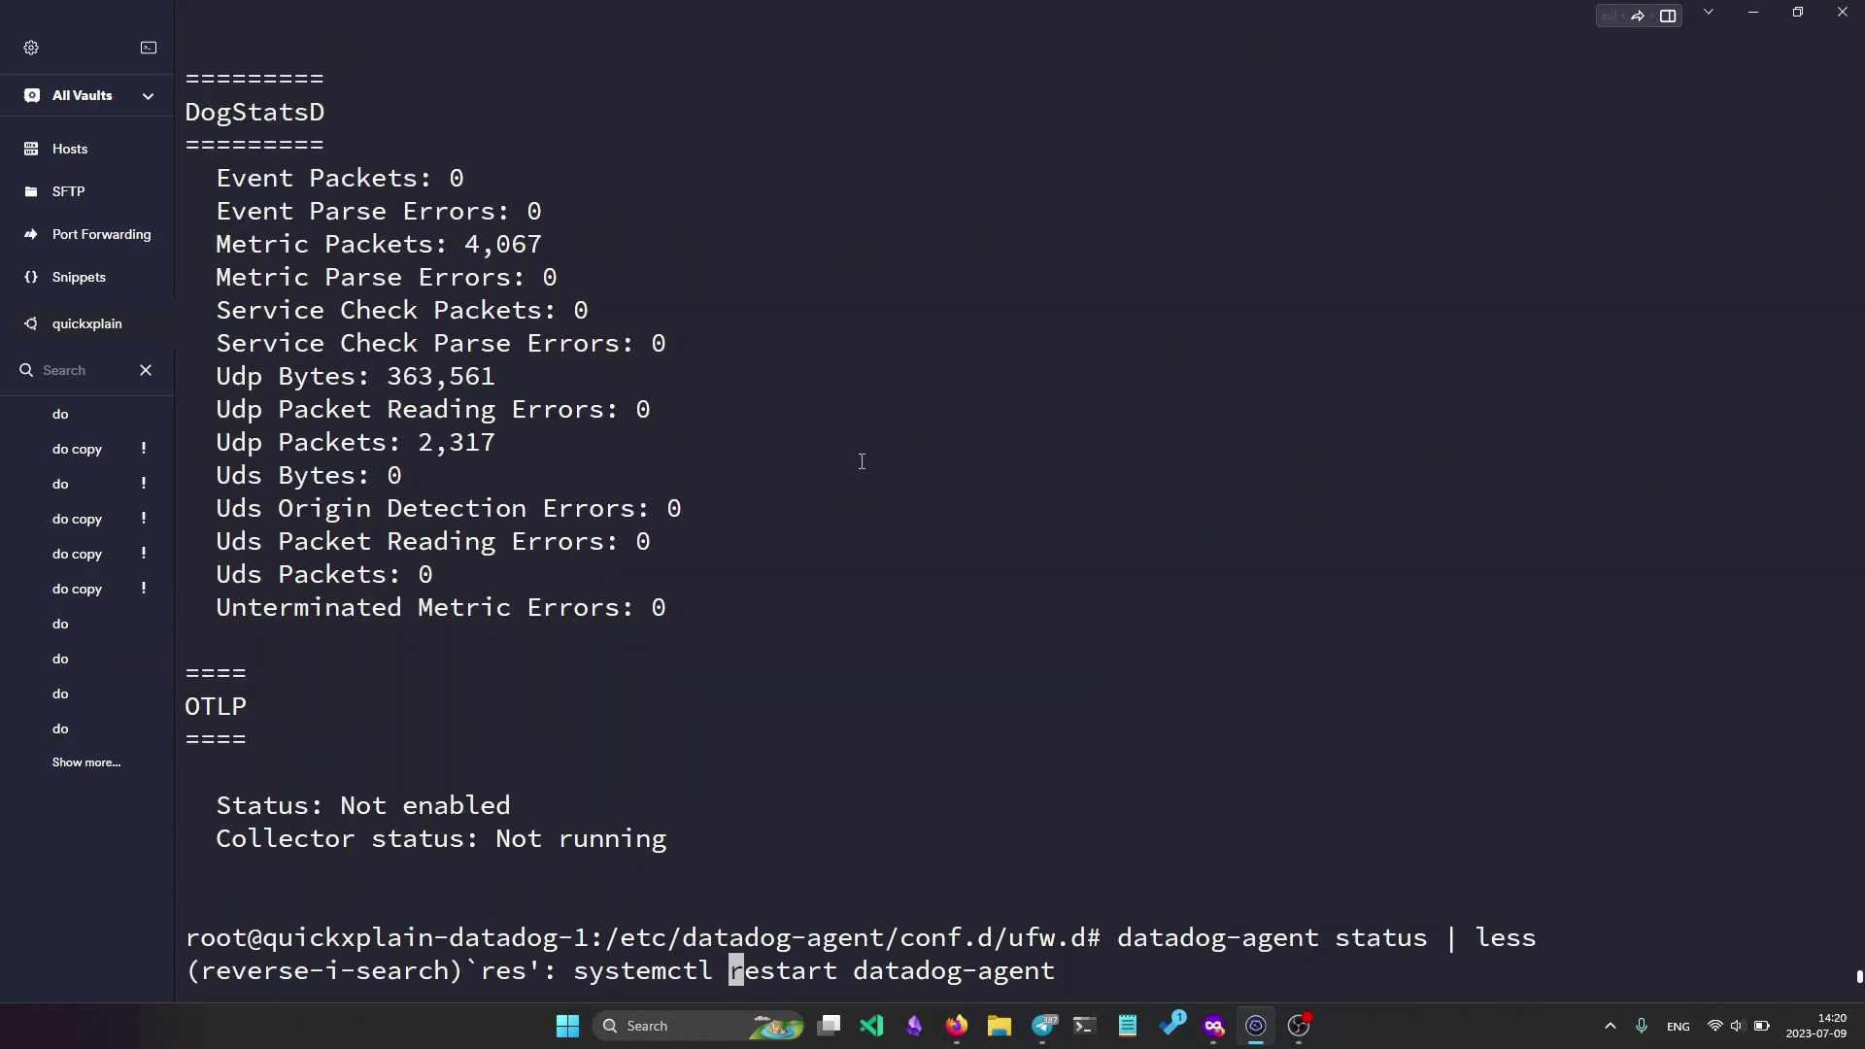
key("Return")
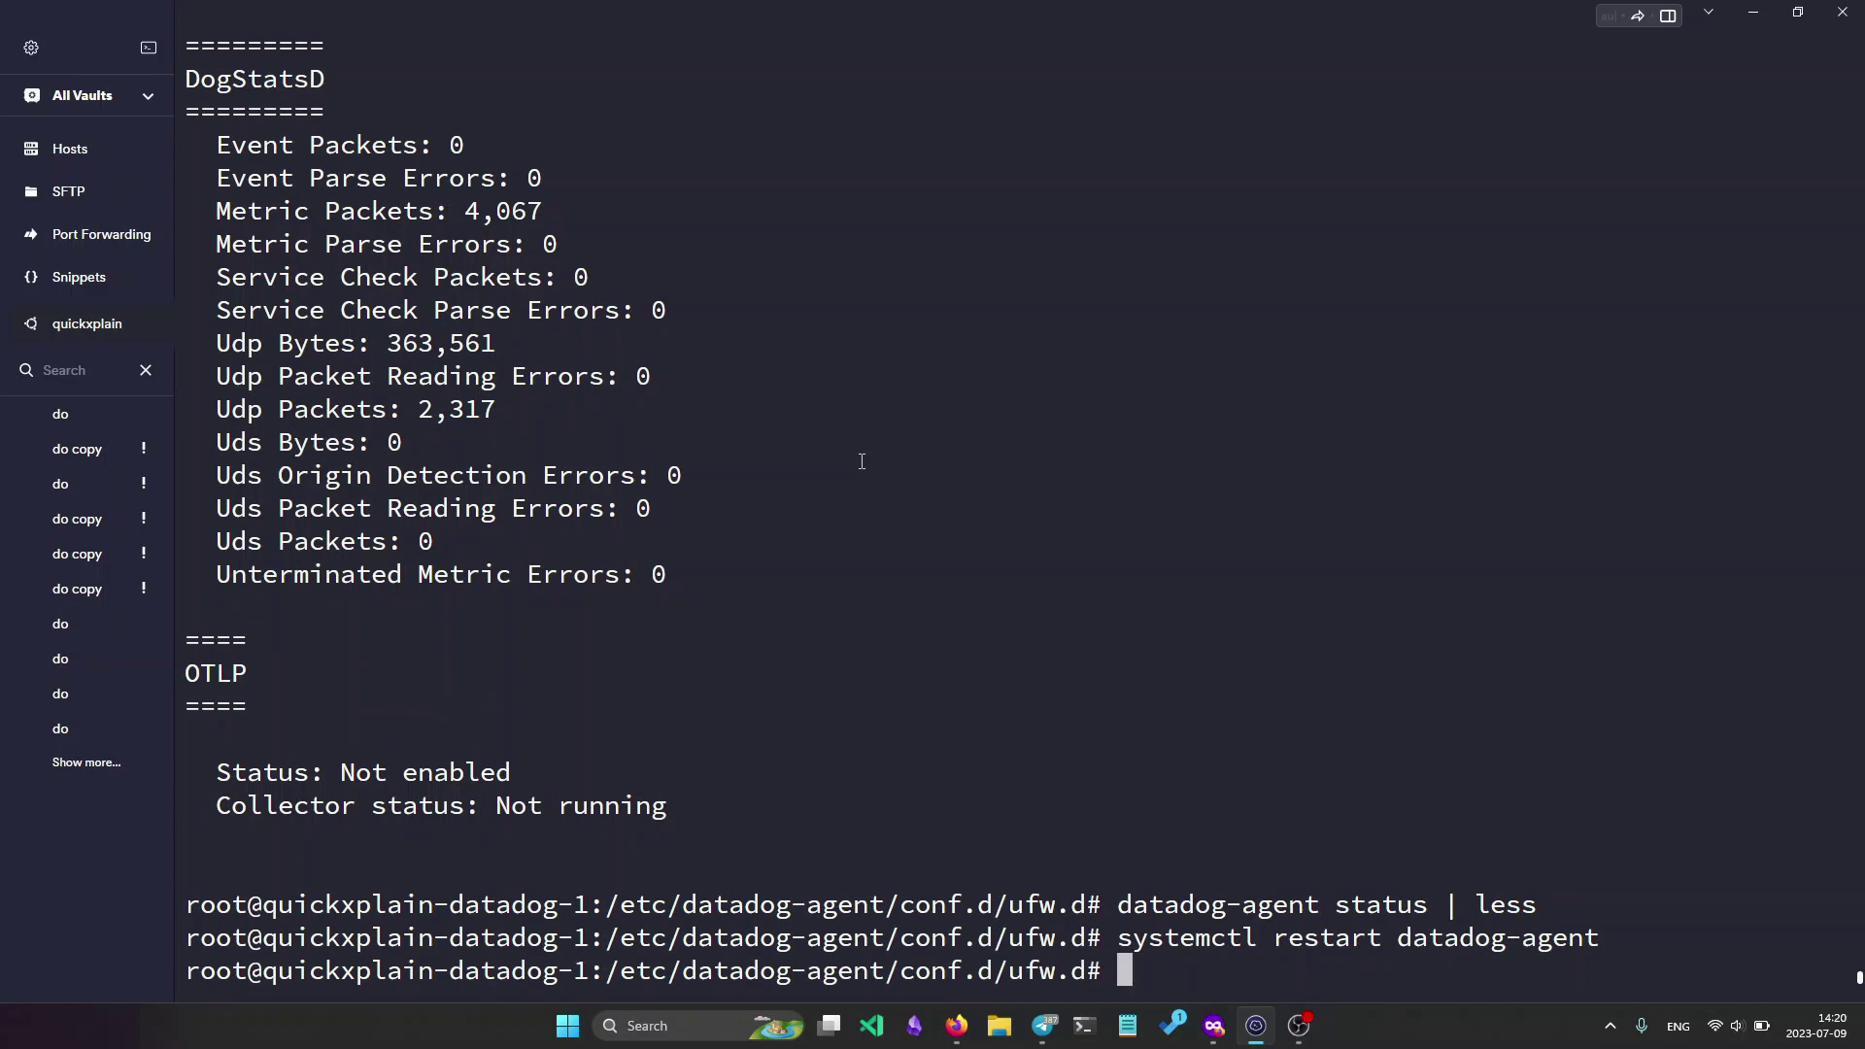
Find the ufw source's permission-denied error on /var/log/ufw.log in the paged agent status
key("Up")
key("Up")
key("Return")
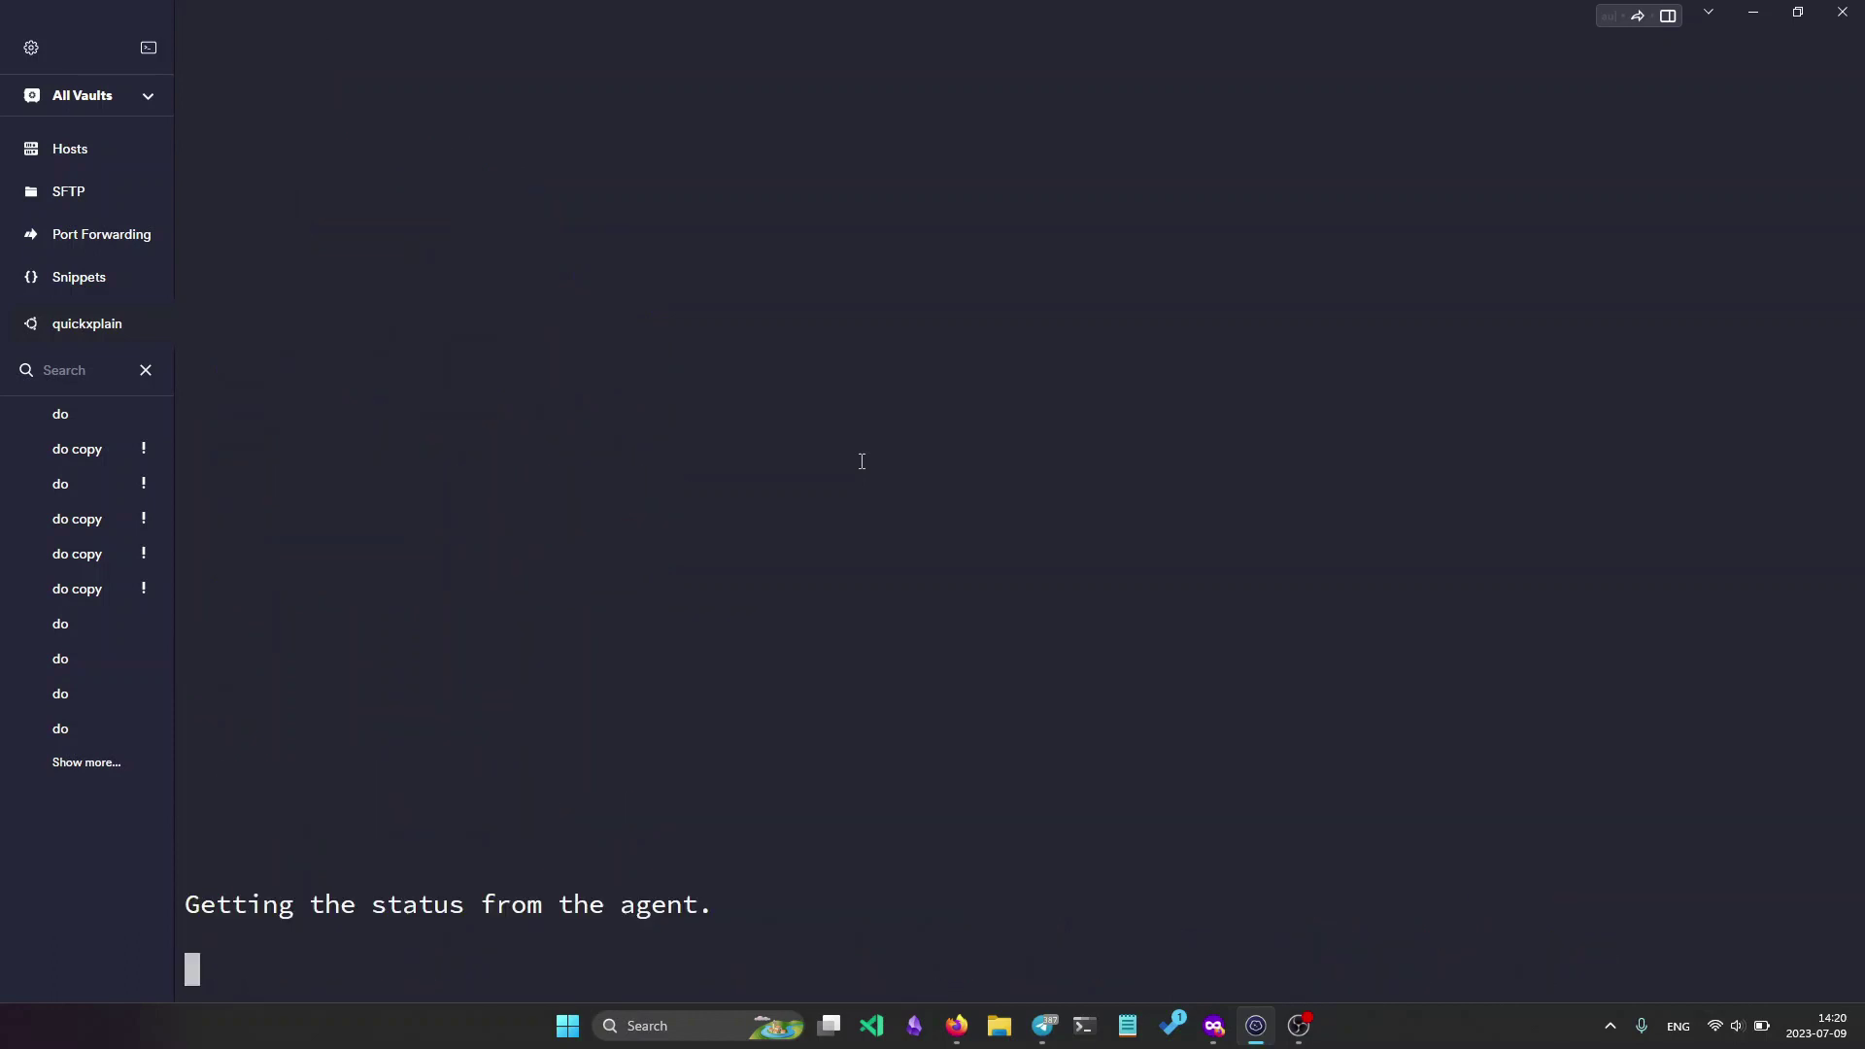
type("/log")
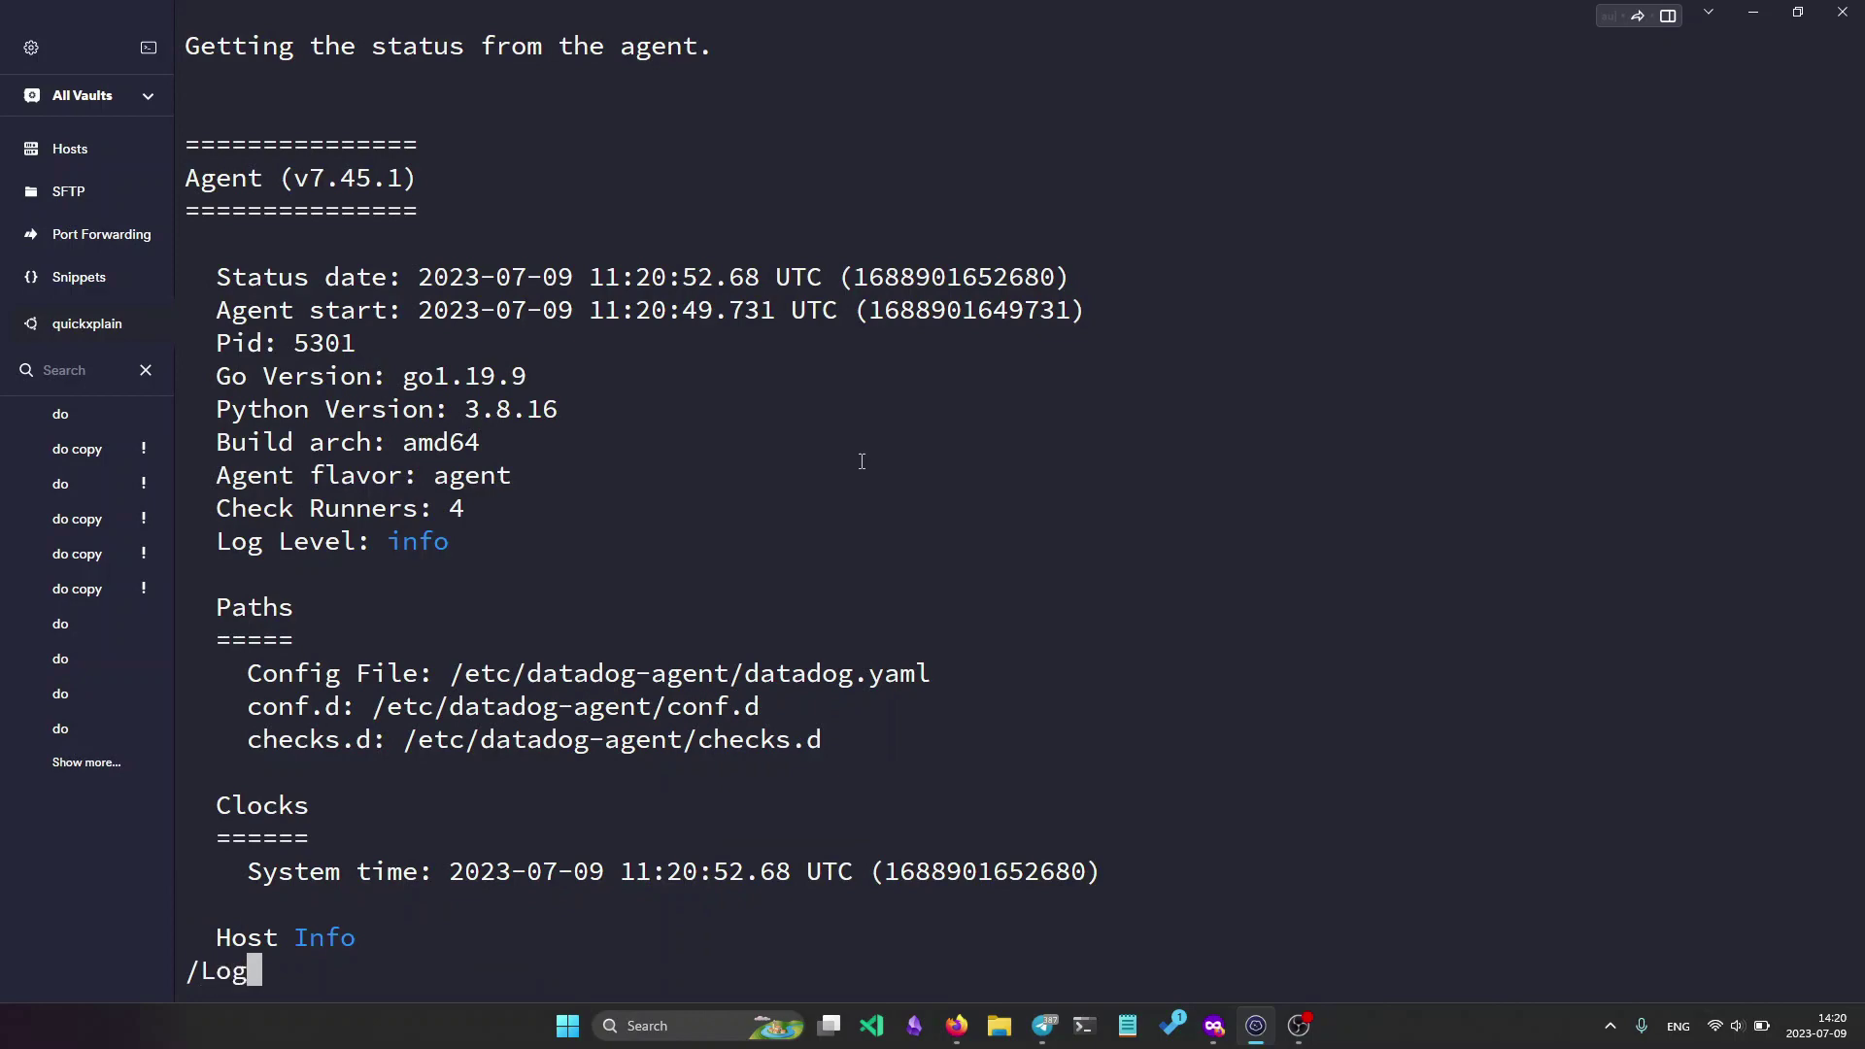
key("Return")
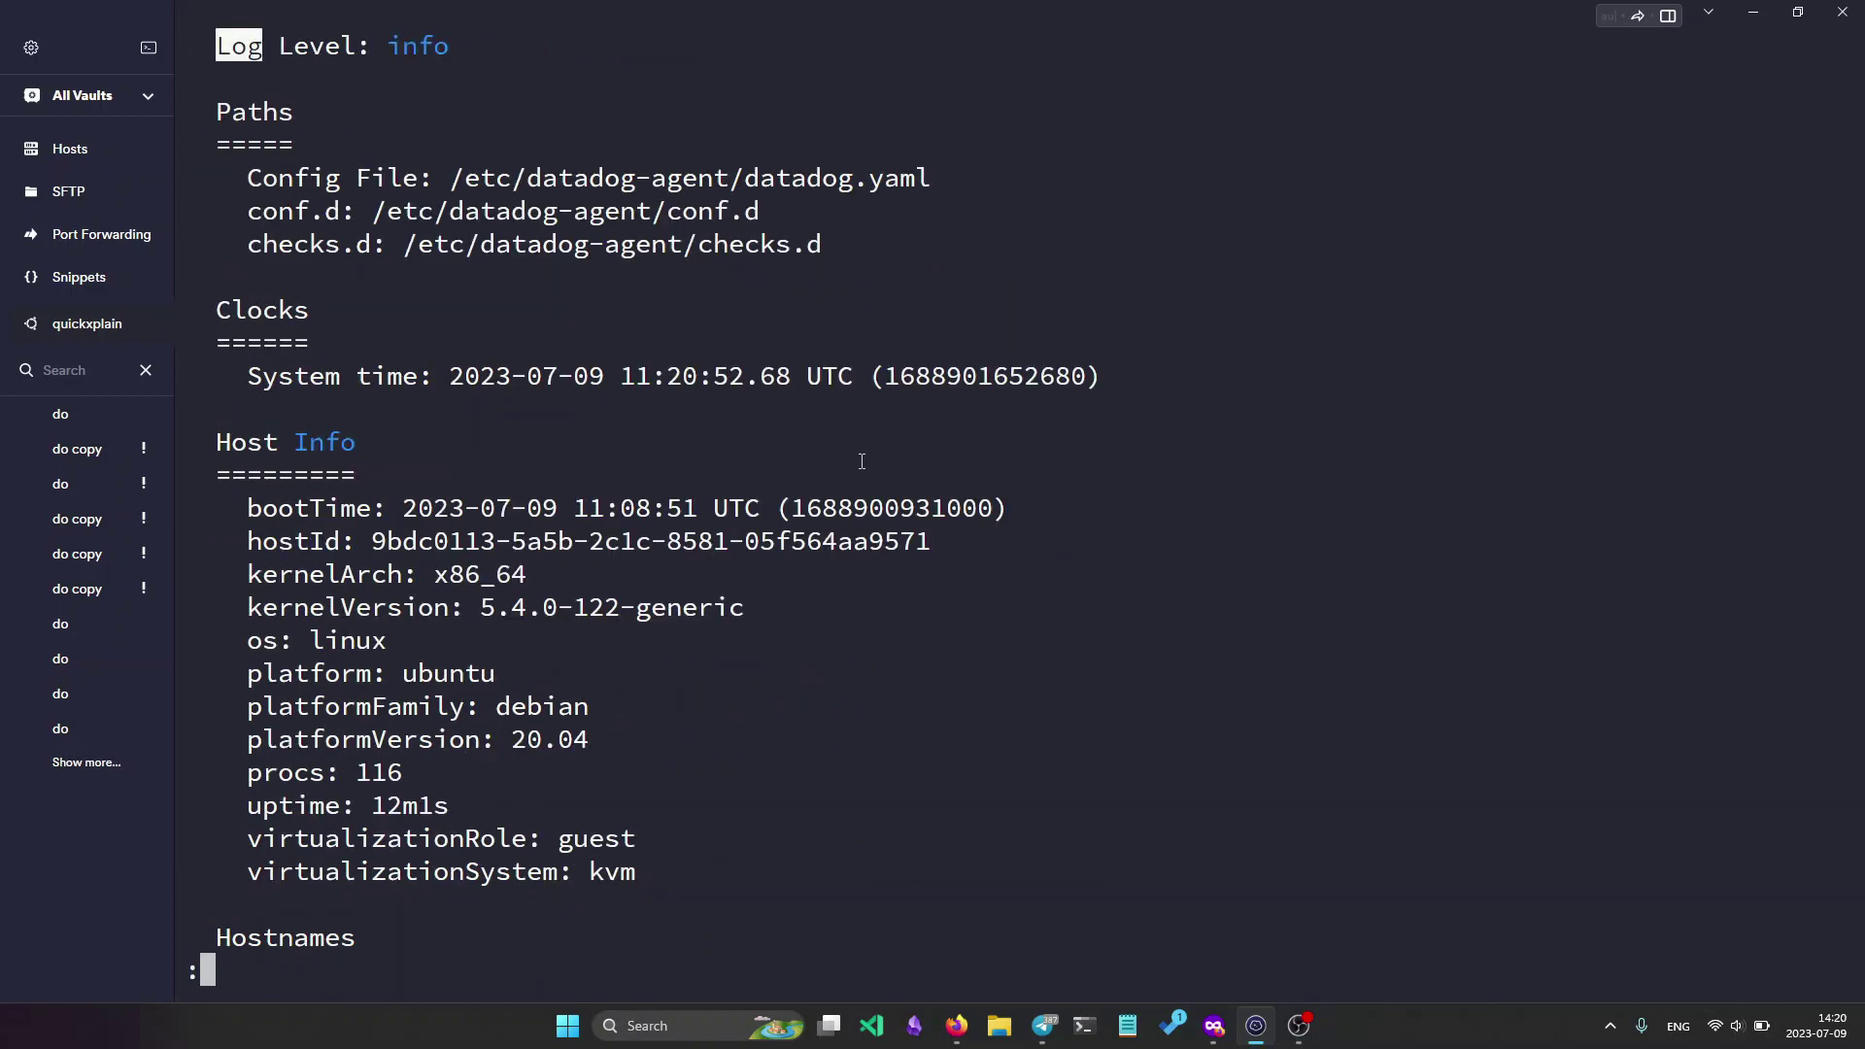
key("n")
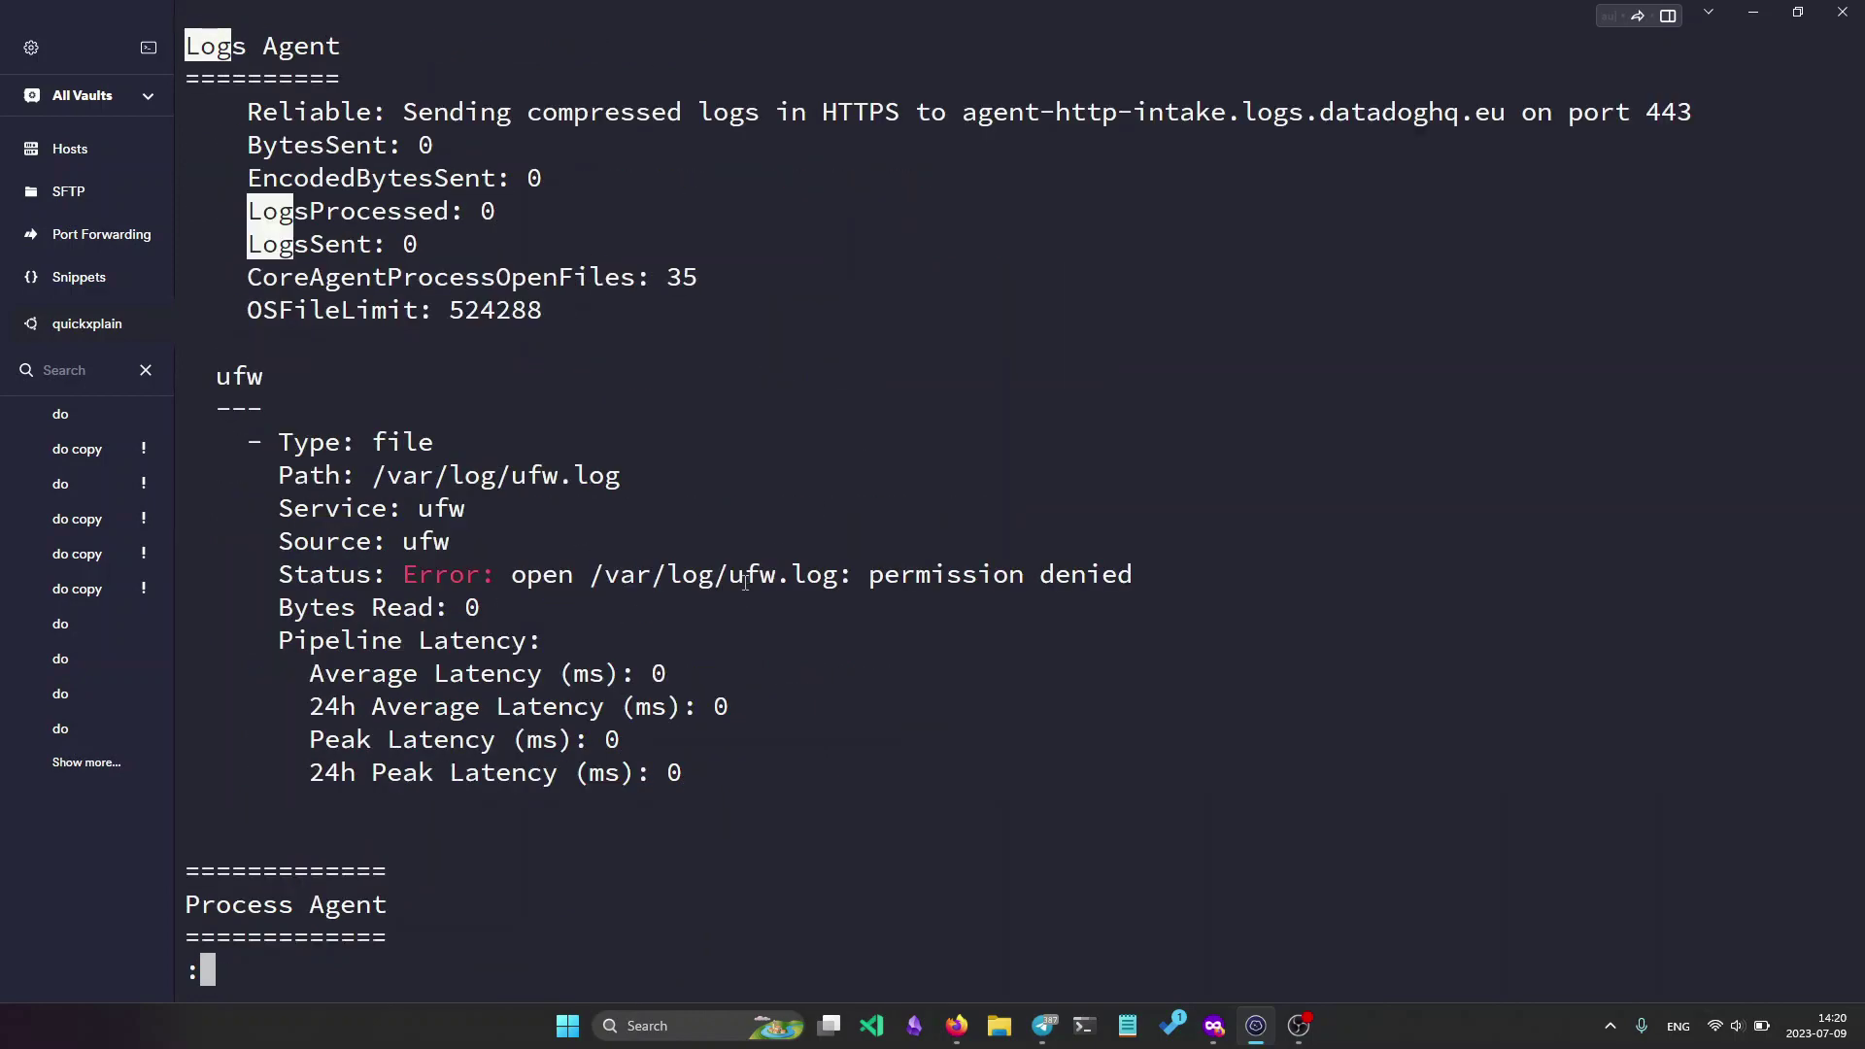
left_click_drag(590, 574, 1177, 567)
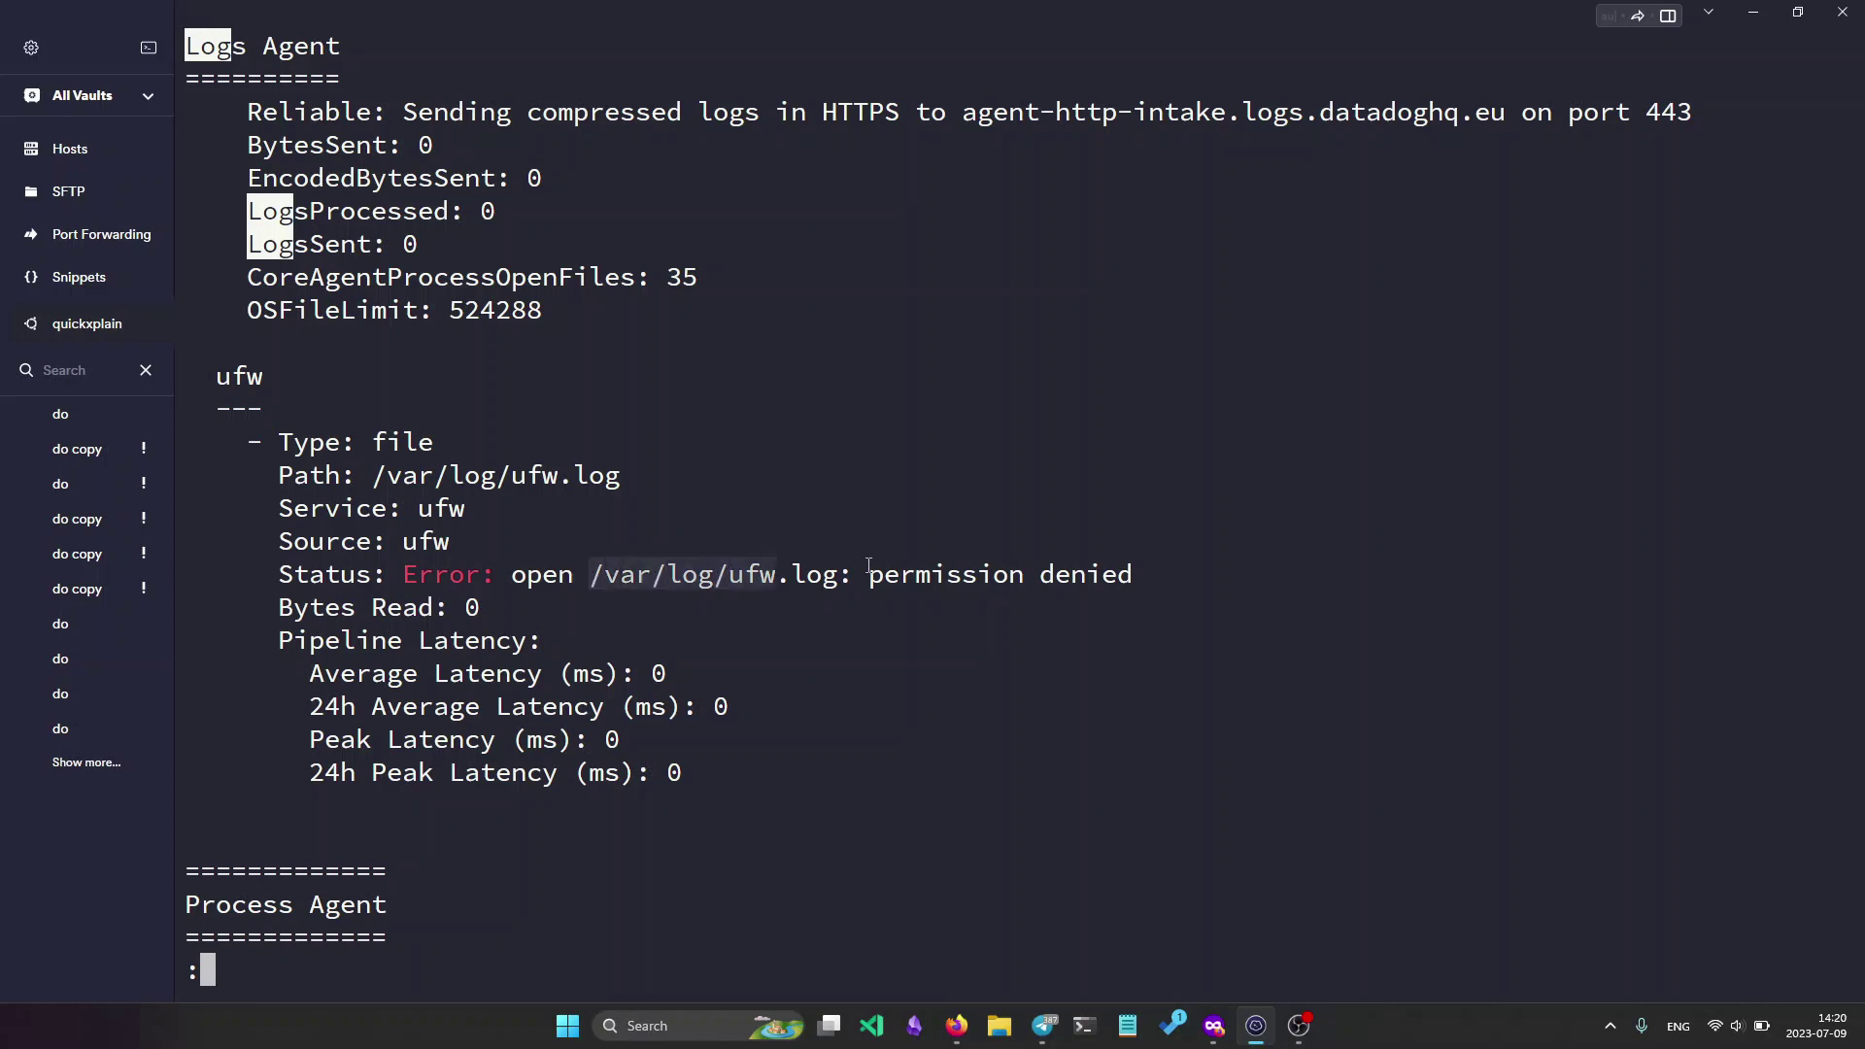
left_click(1177, 568)
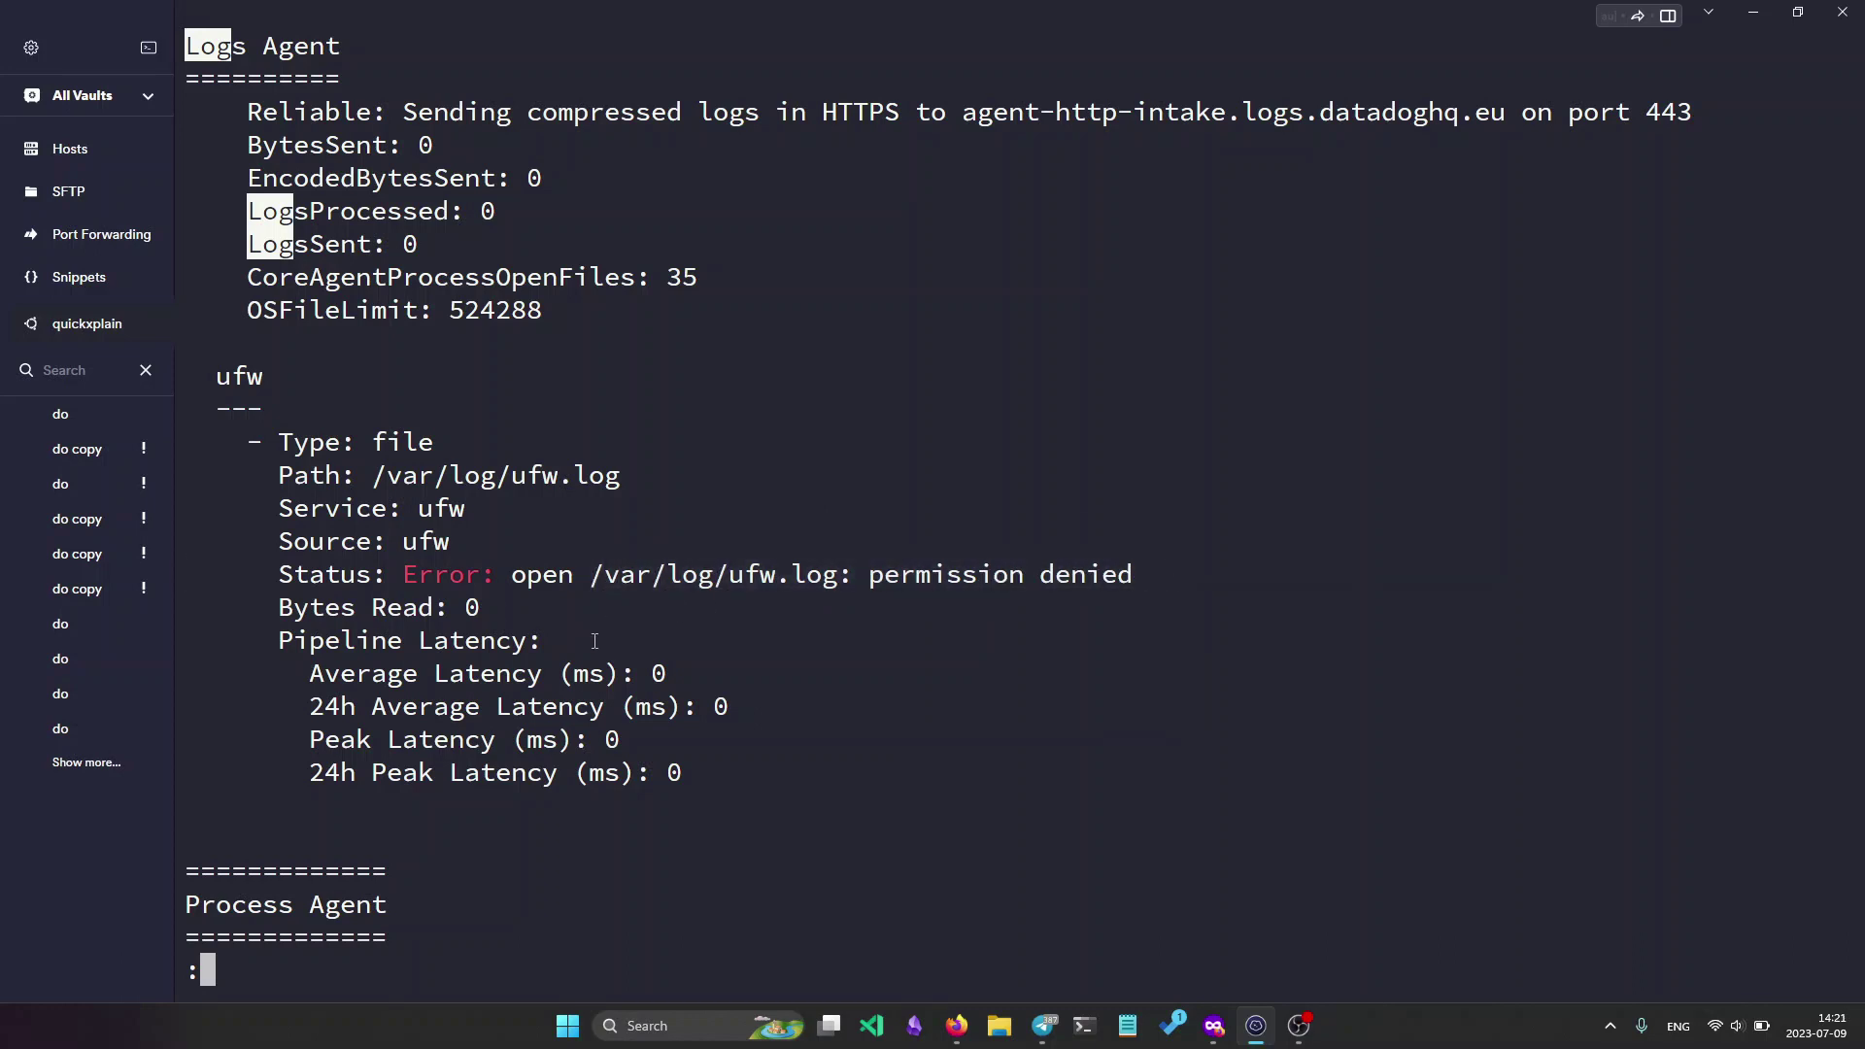
key("q")
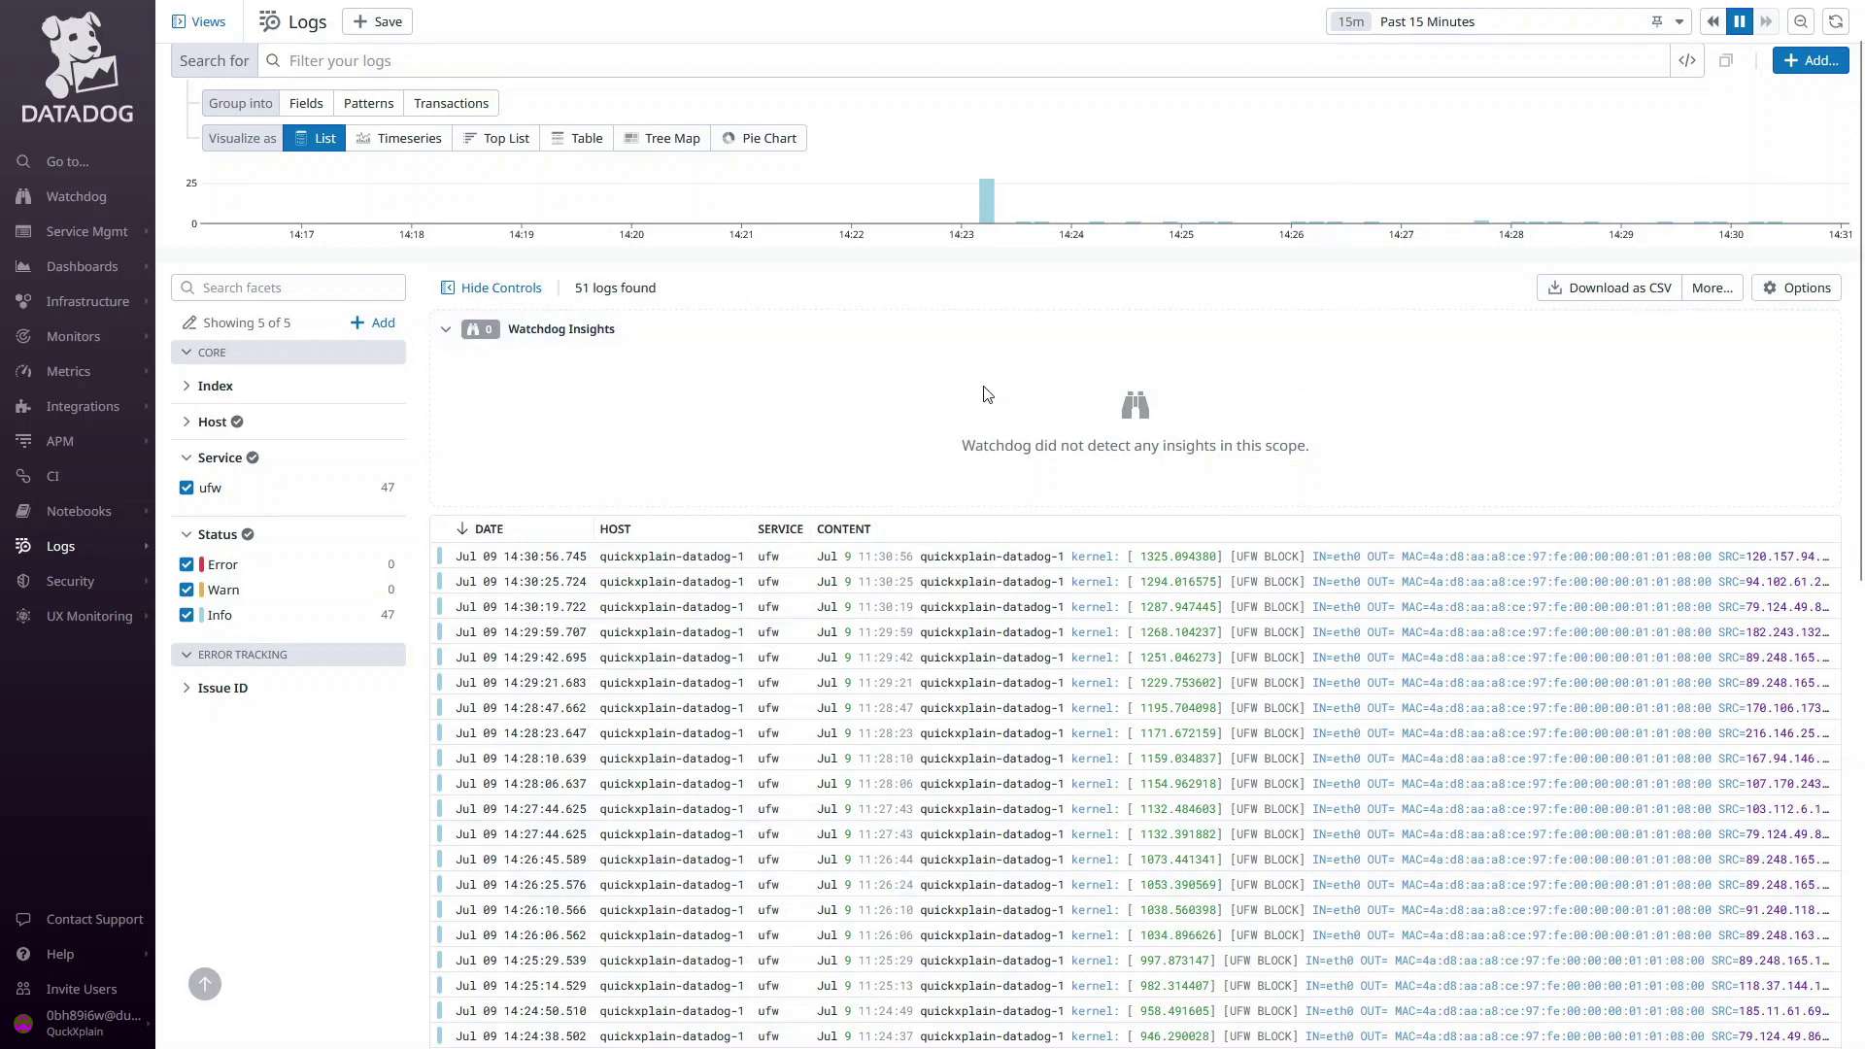
scroll(828, 650, "down", 5)
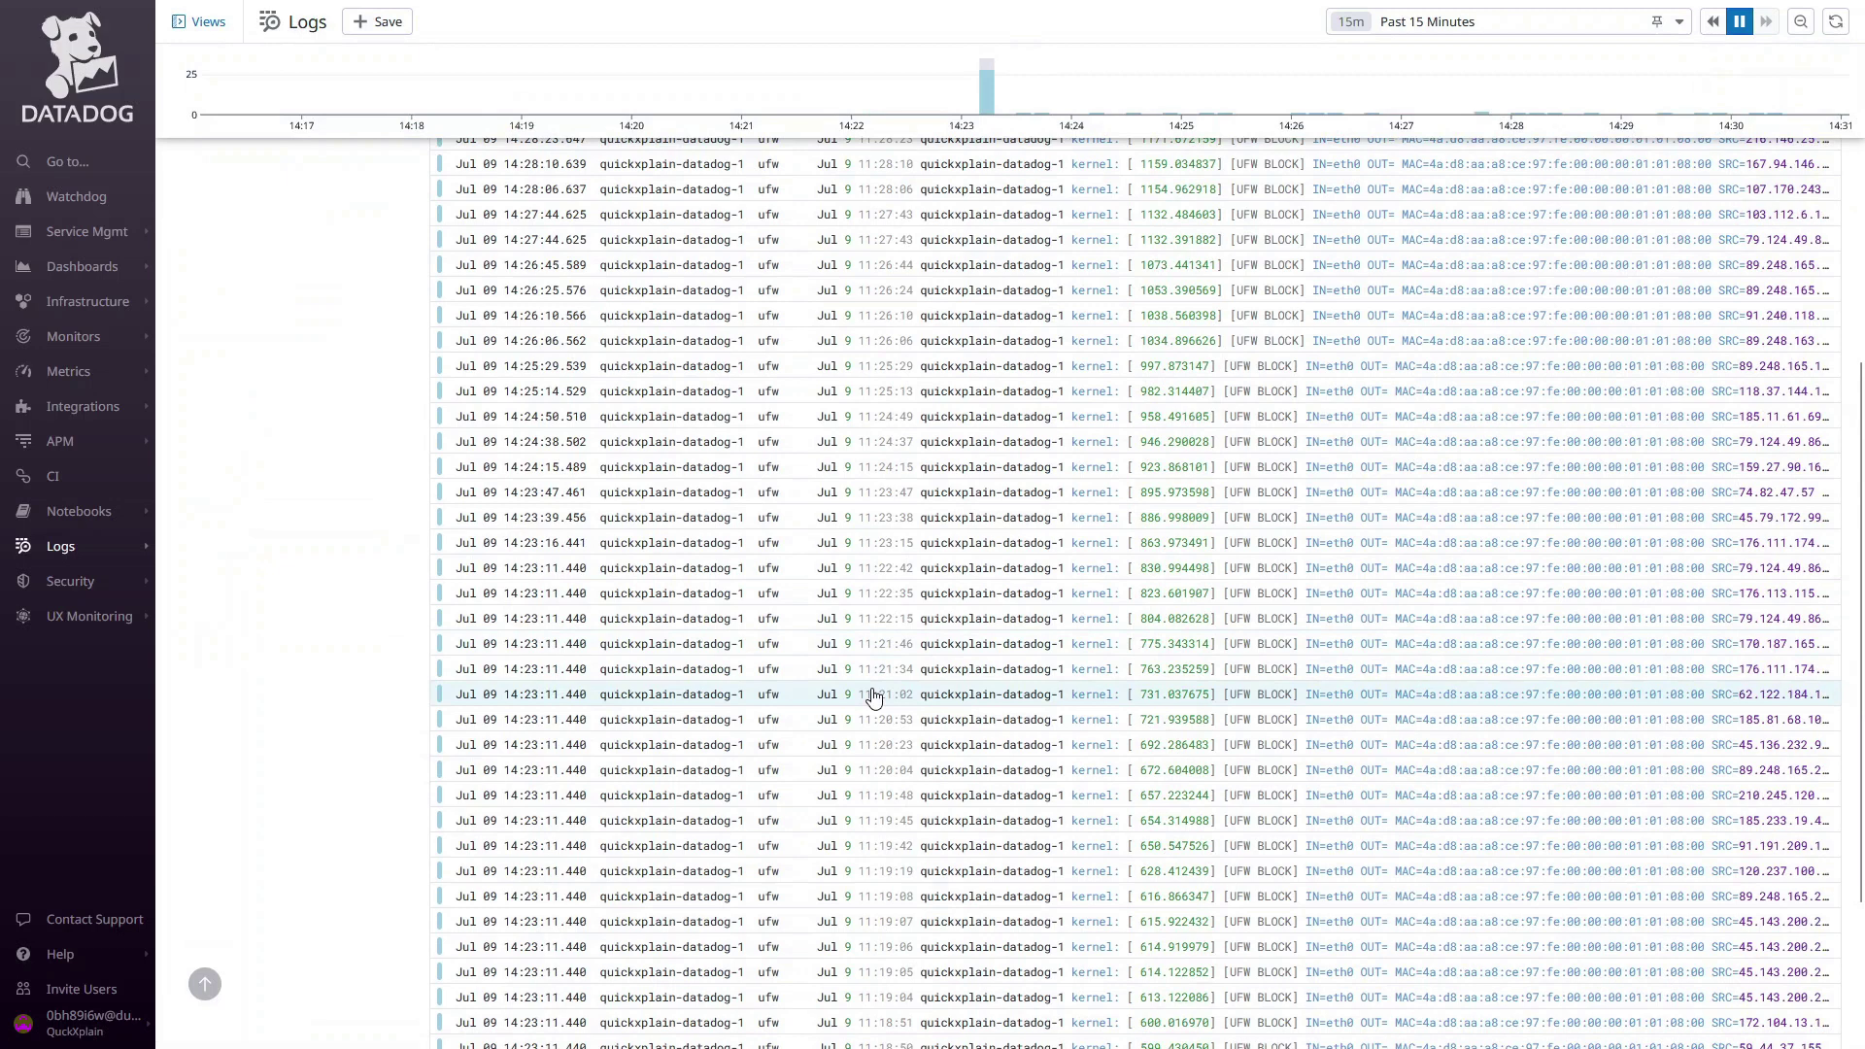
Check a ufw log's details, which show no extracted attributes, then go to Log Pipelines configuration
left_click(874, 695)
mouse_move(60, 544)
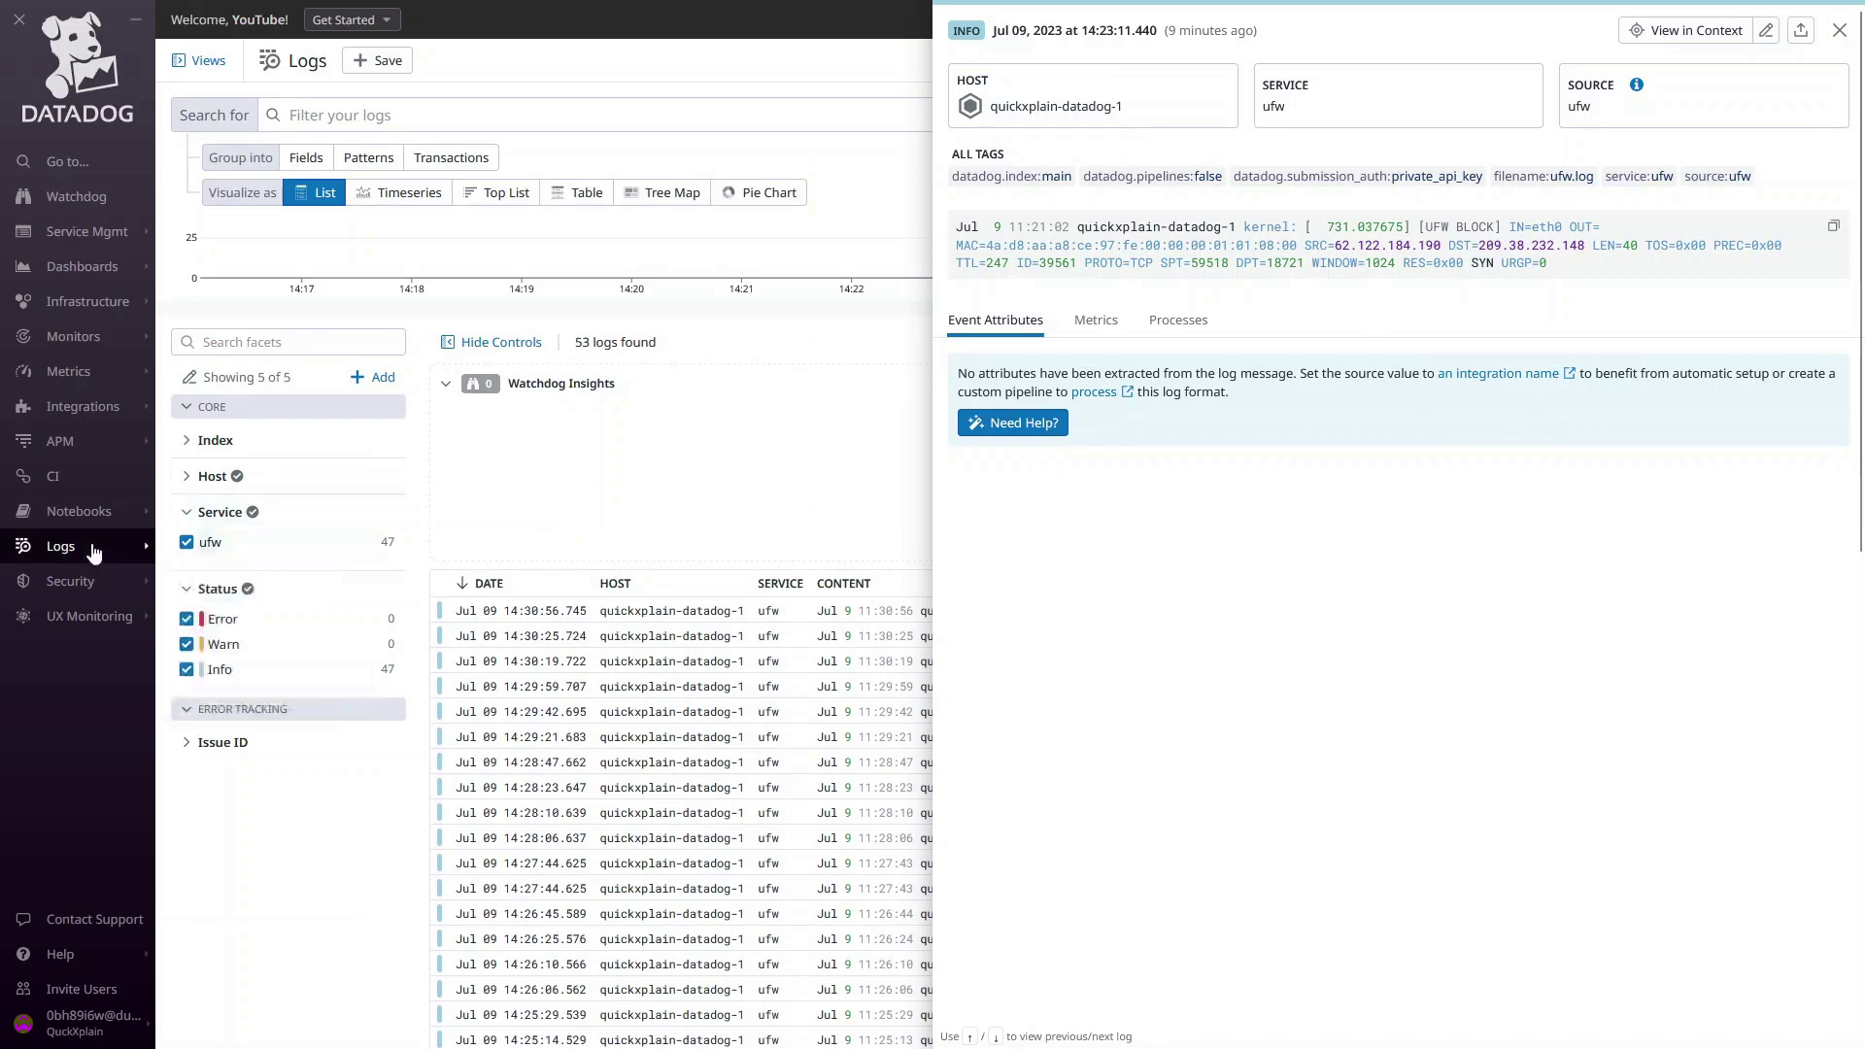
left_click(213, 797)
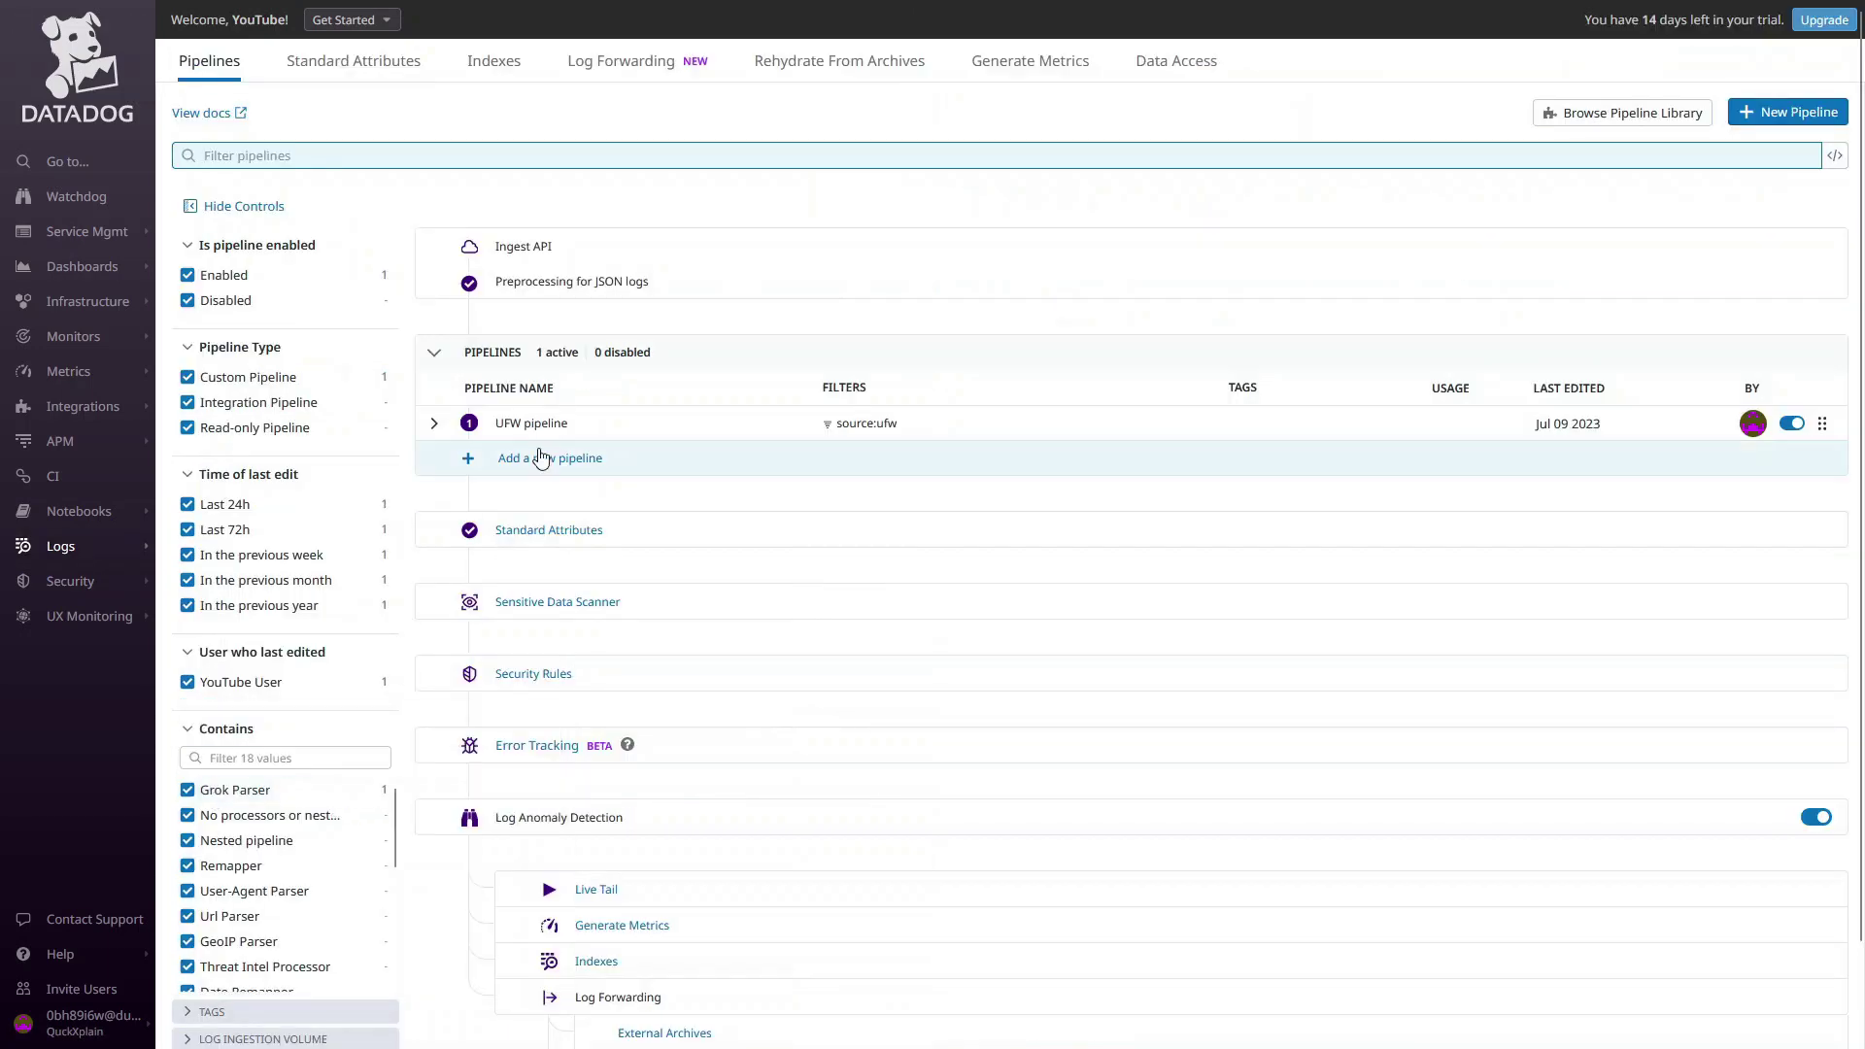
Expand the UFW pipeline and review its name and description settings without saving changes
left_click(436, 424)
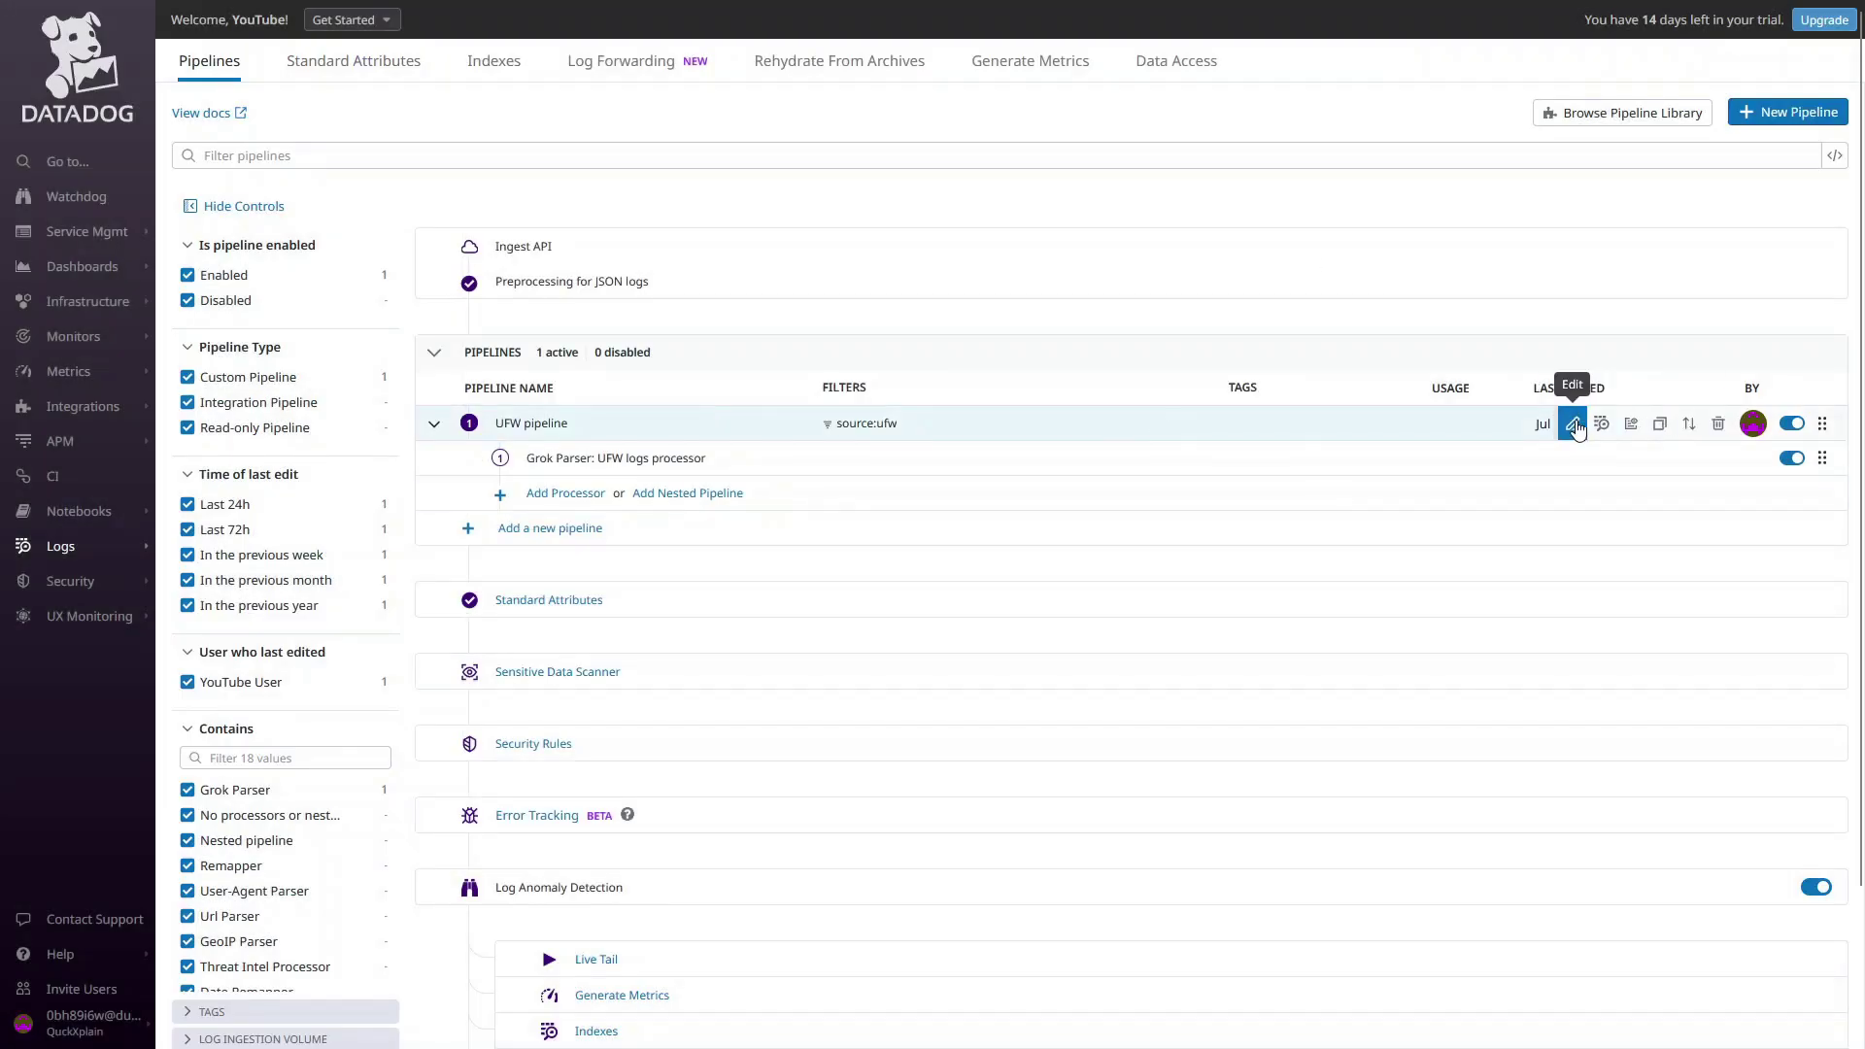
left_click(1574, 424)
triple_click(579, 524)
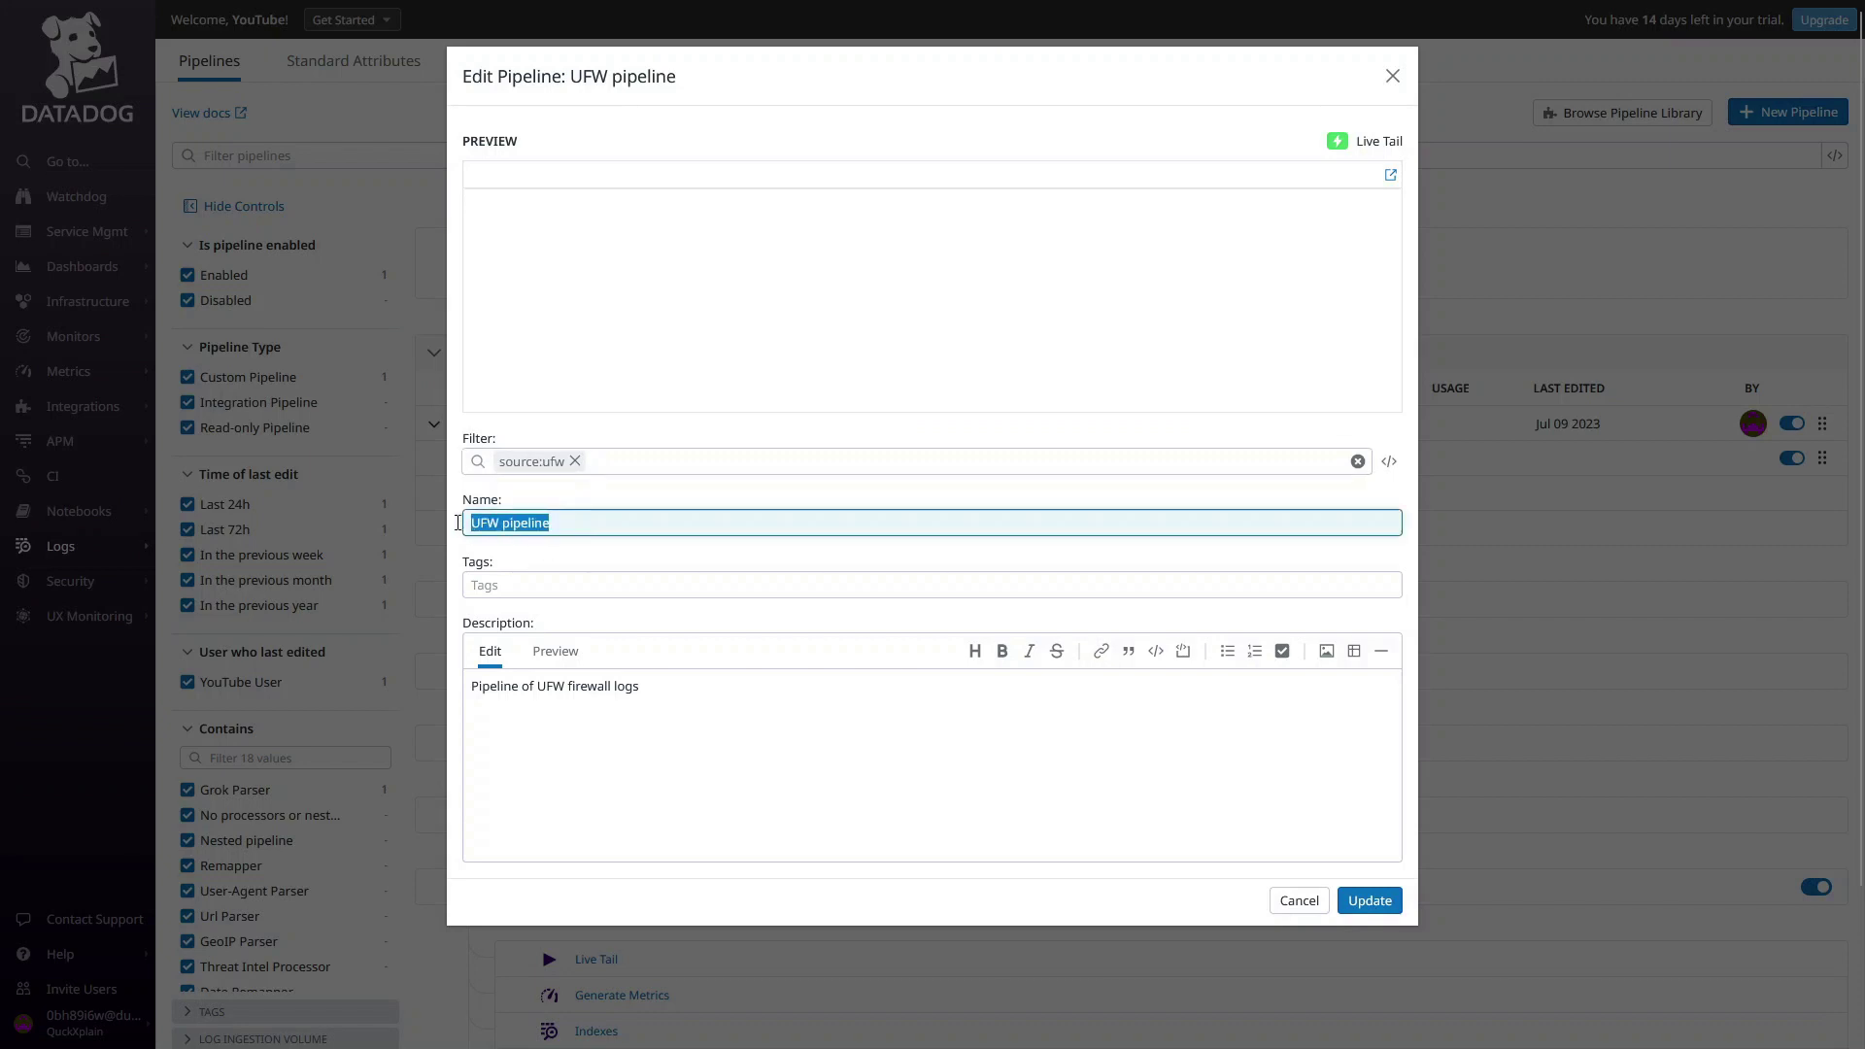
left_click(583, 532)
triple_click(675, 696)
left_click(1298, 898)
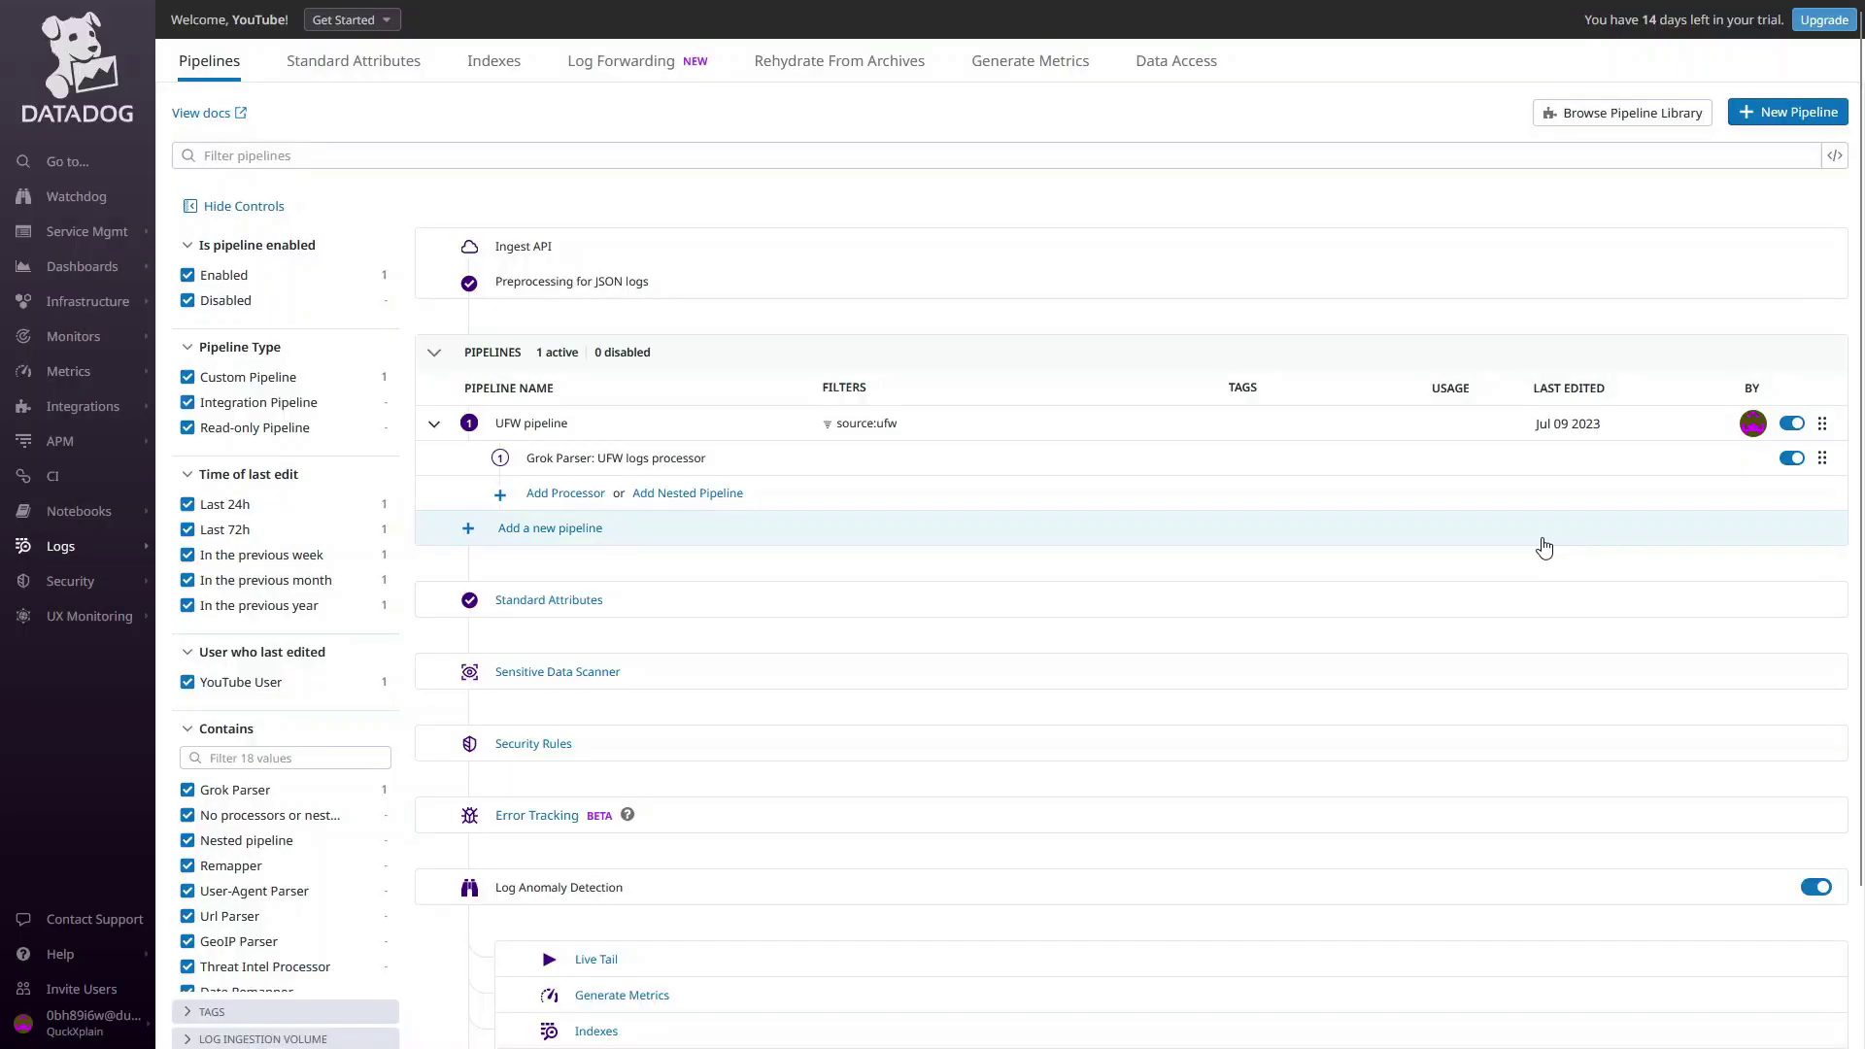
Inspect the Grok parser's log sample and rules extracting DPT, SRC and DST, then return to Logs
left_click(1669, 461)
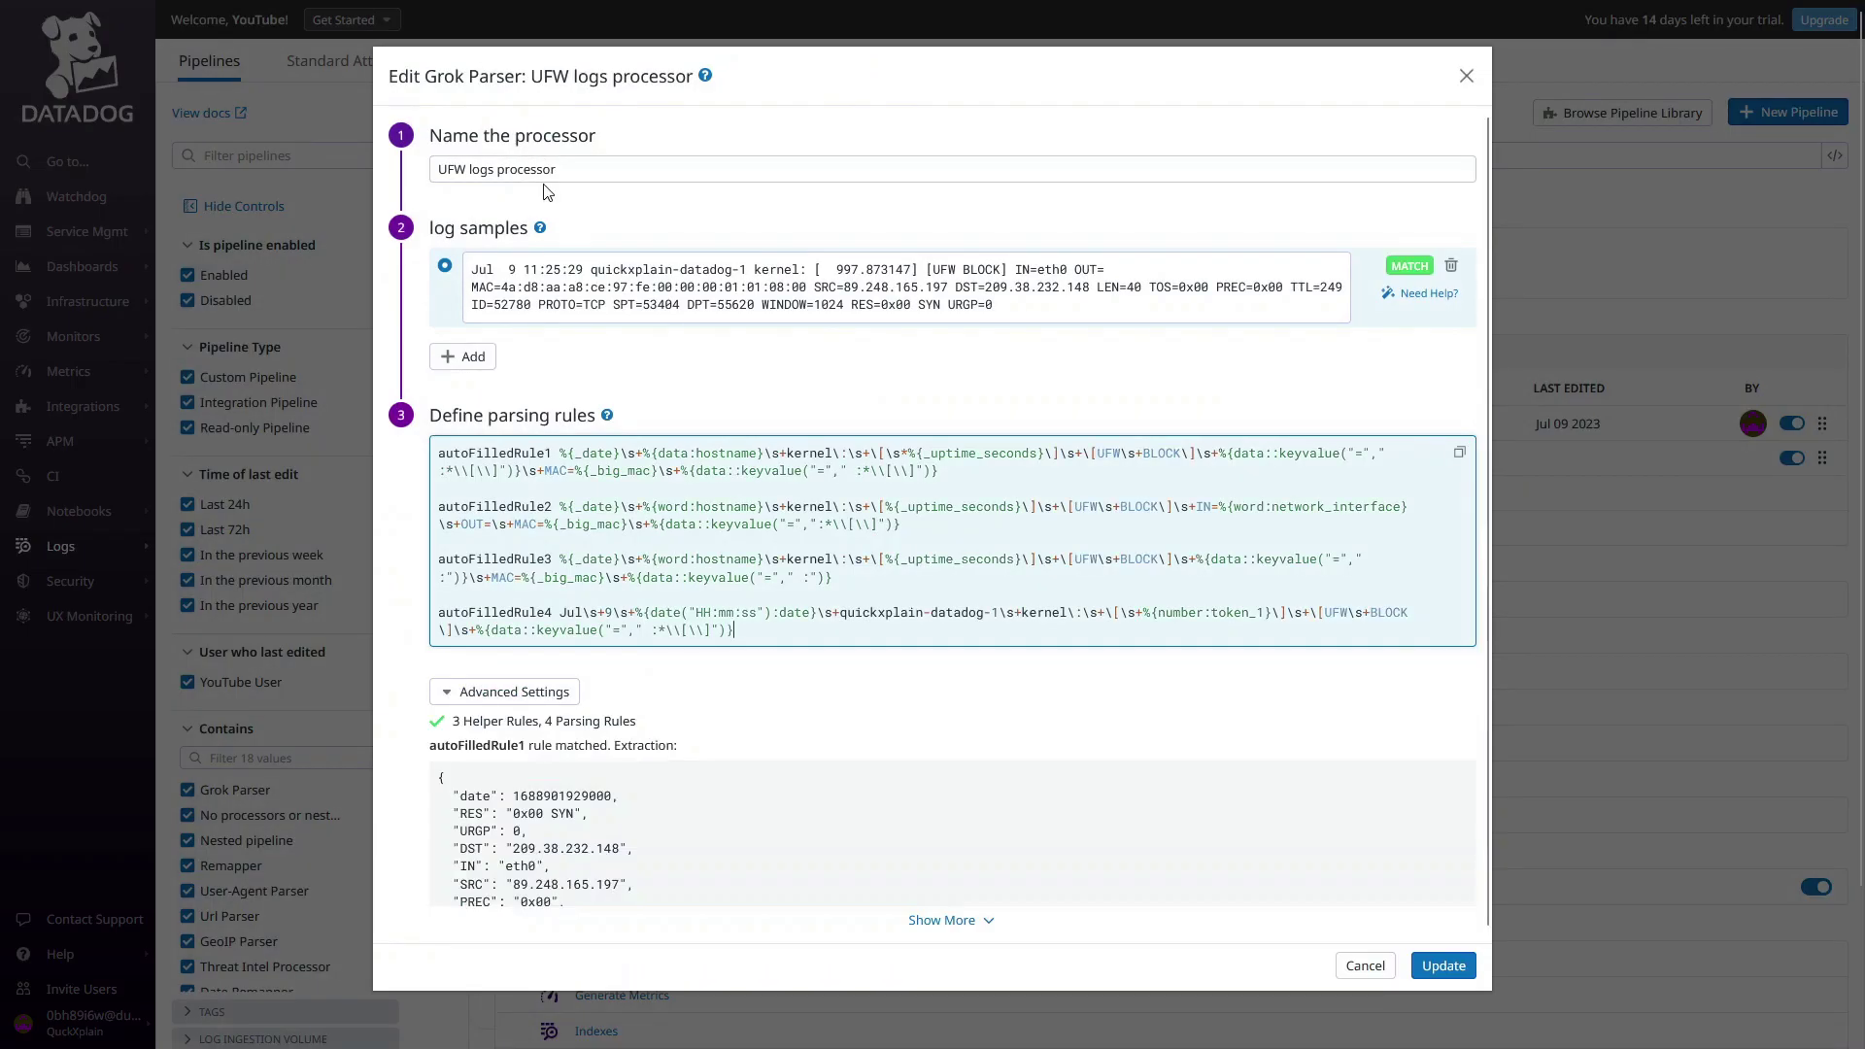
left_click(462, 355)
left_click(742, 288)
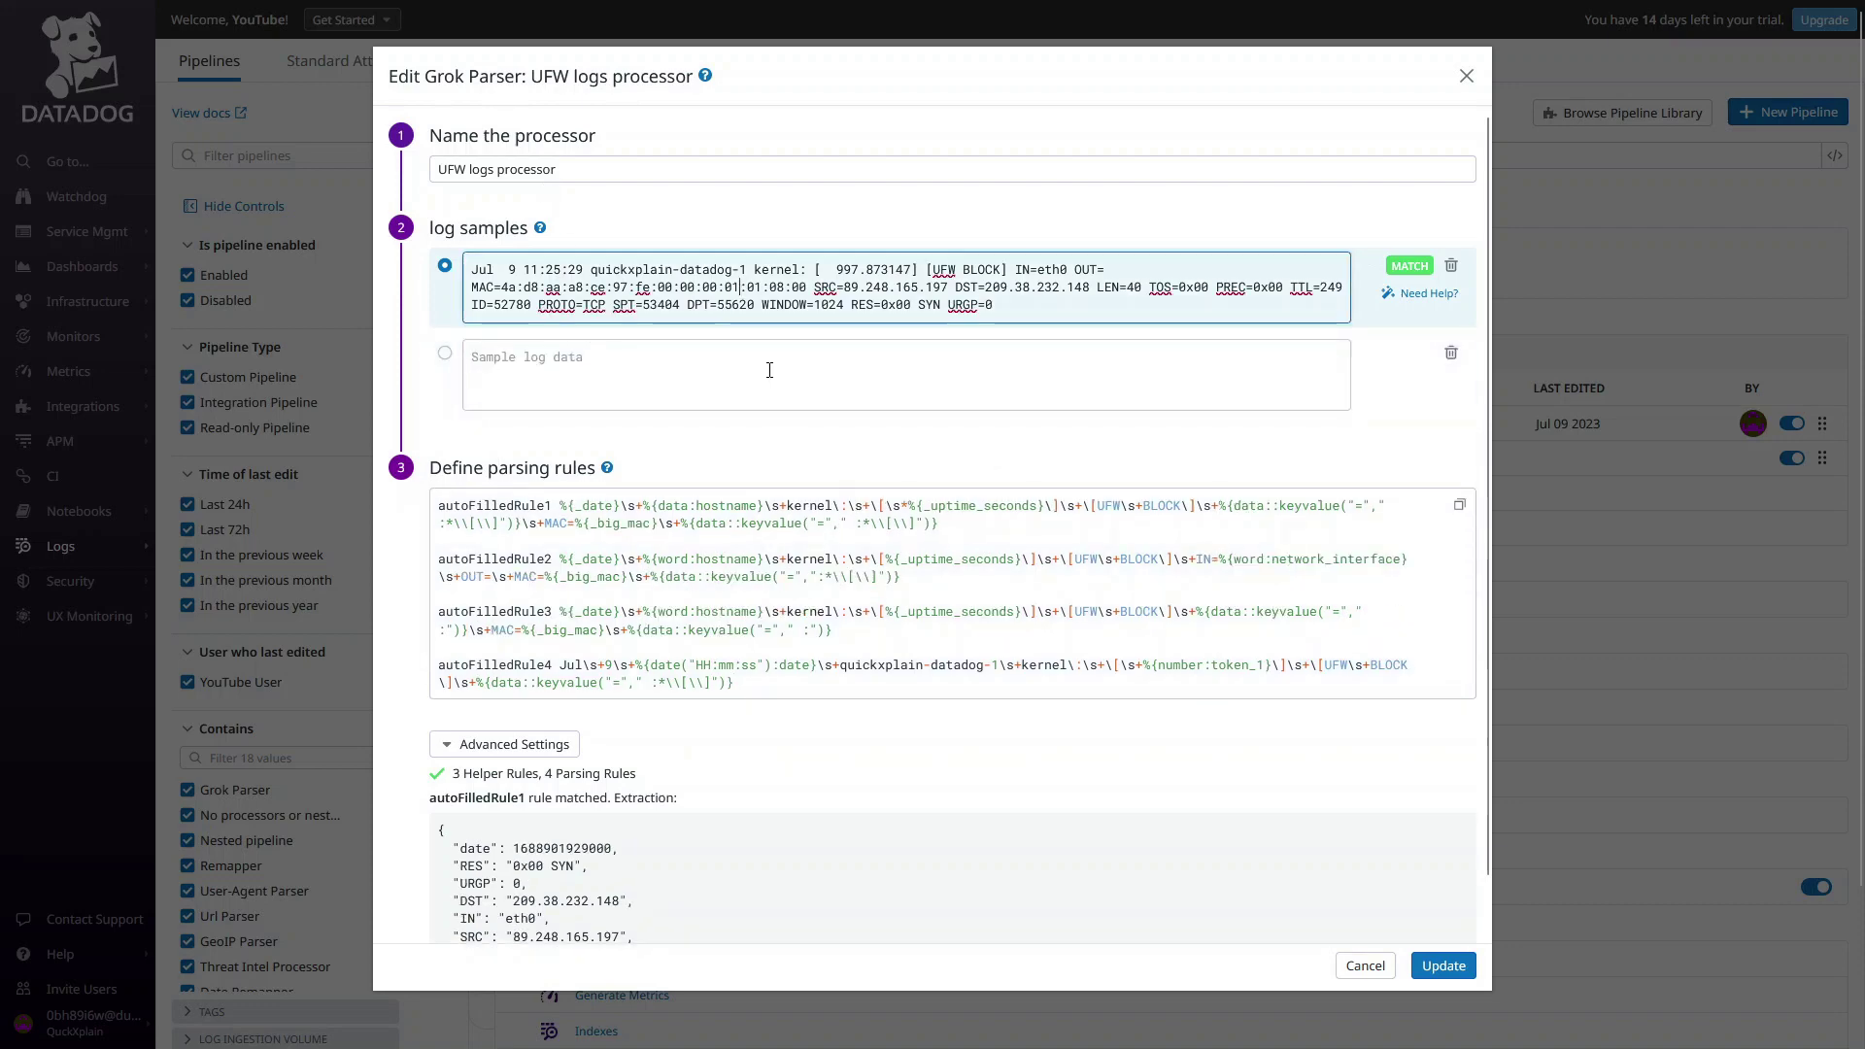
scroll(795, 468, "down", 2)
left_click(941, 914)
scroll(641, 635, "down", 2)
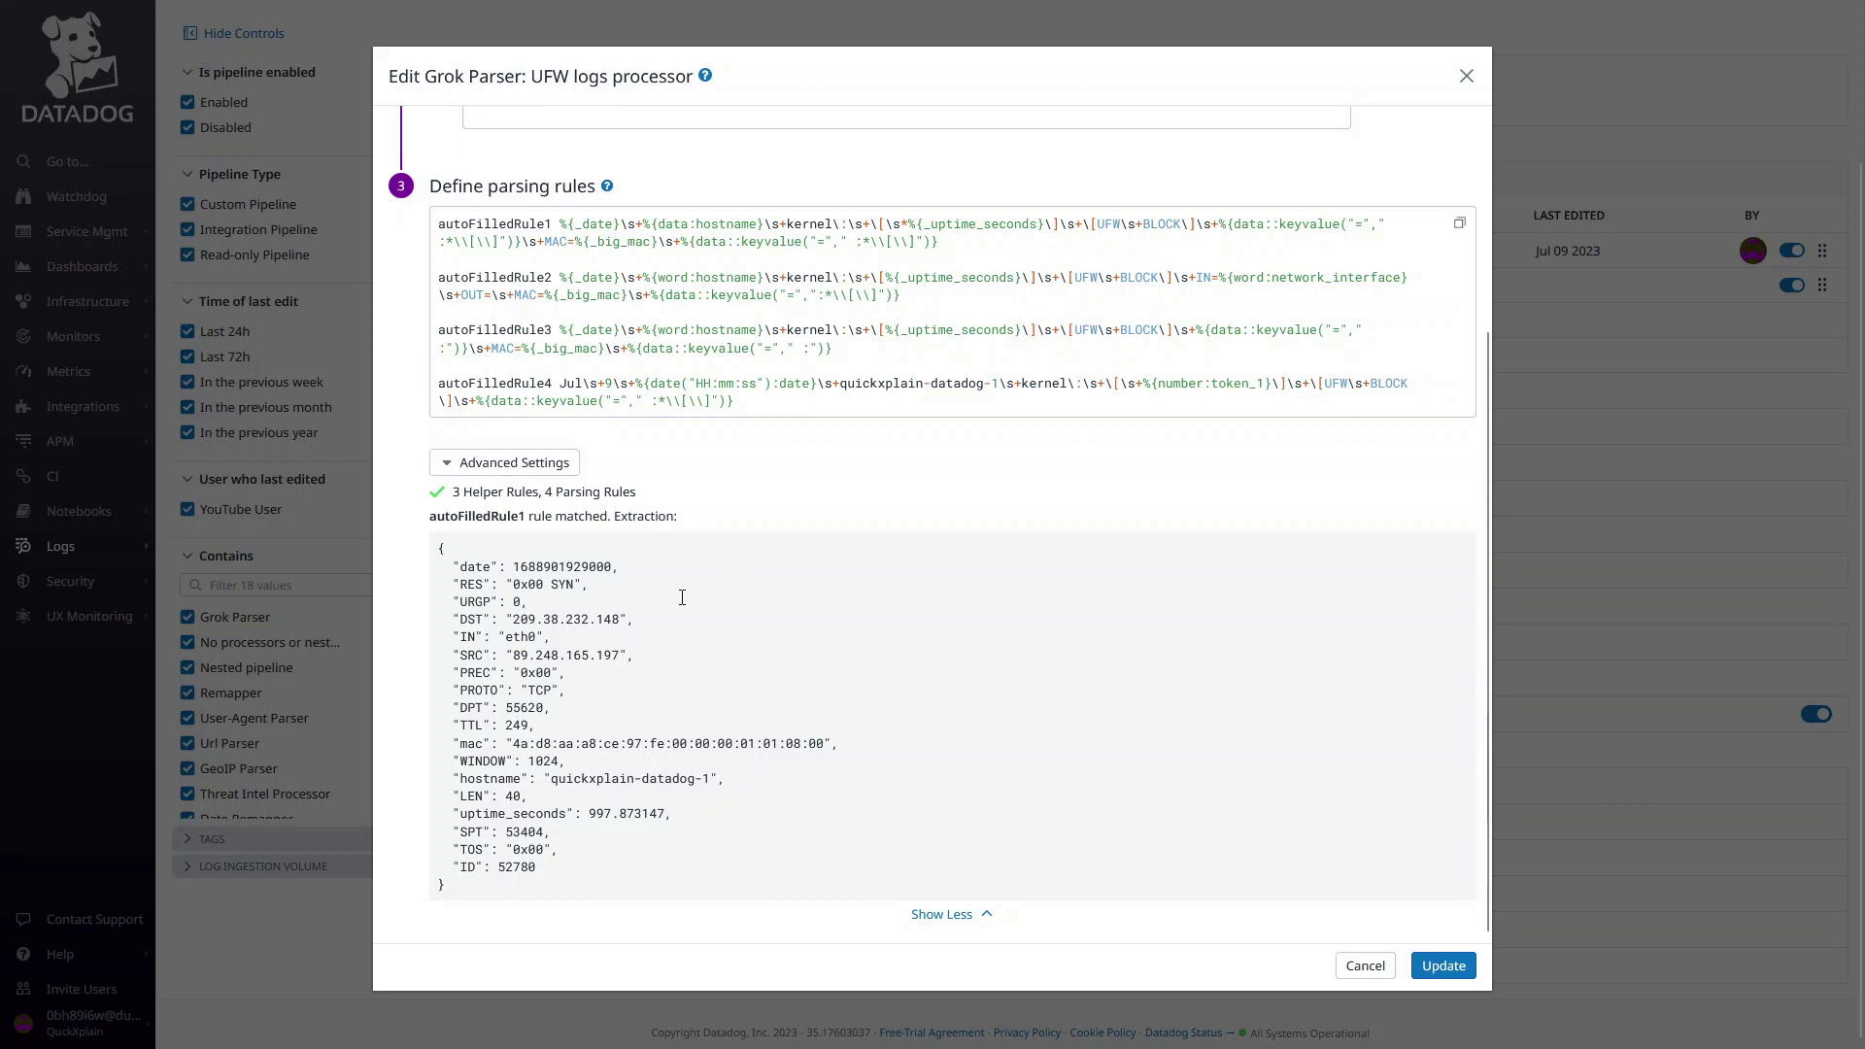
left_click(872, 231)
left_click(895, 226)
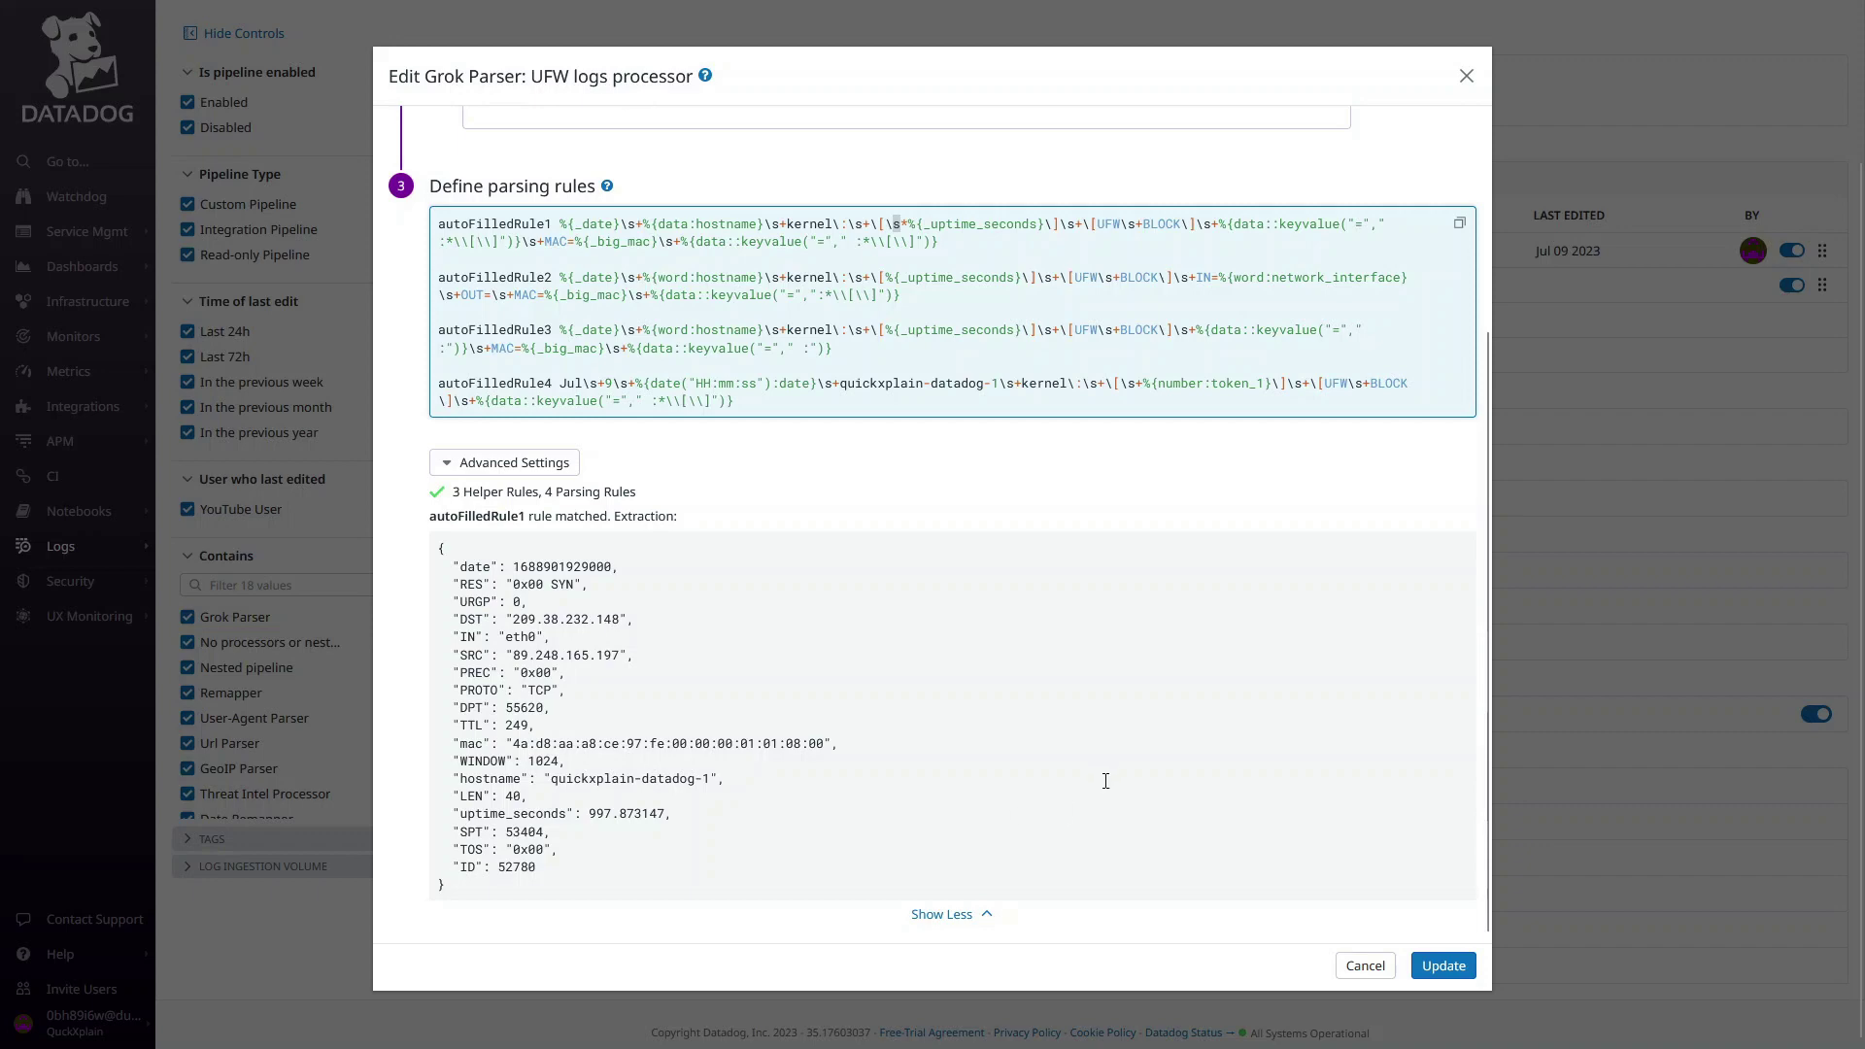
left_click(53, 551)
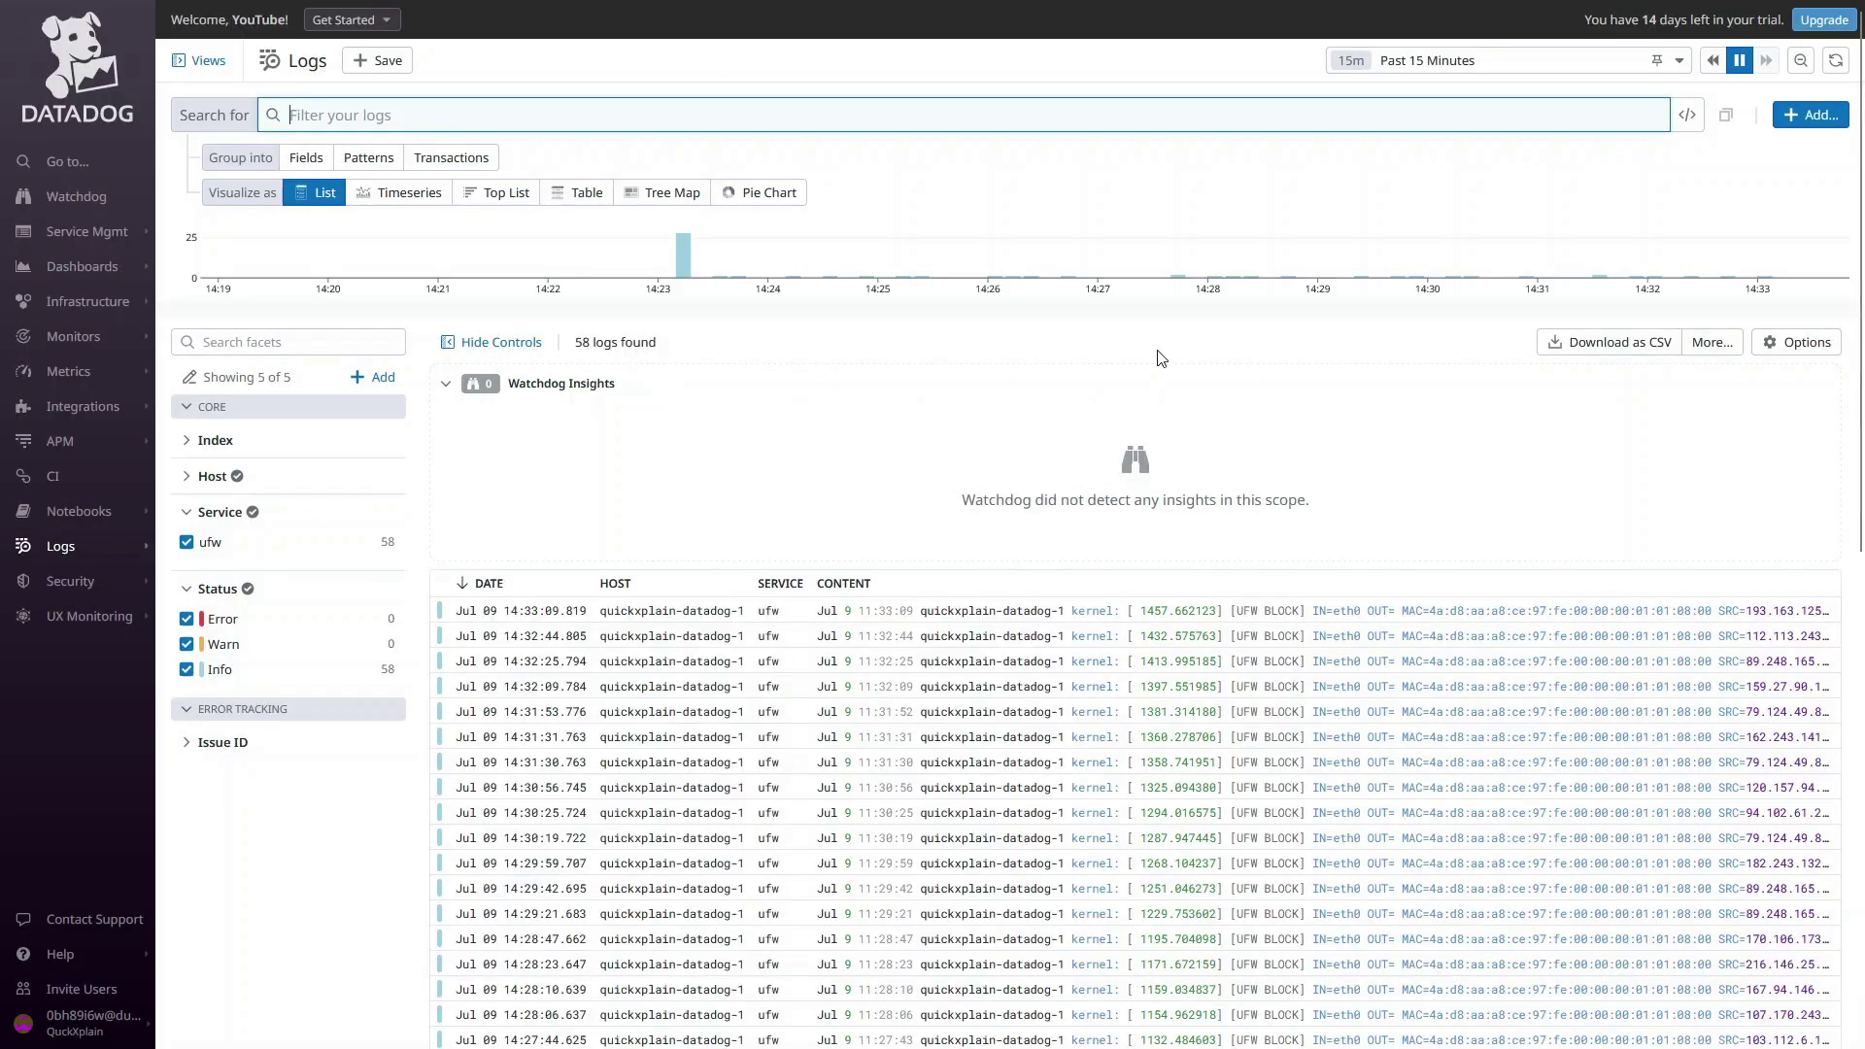
Add a DPT column to the log list and try a search for port 23 logs, then clear it
left_click(917, 611)
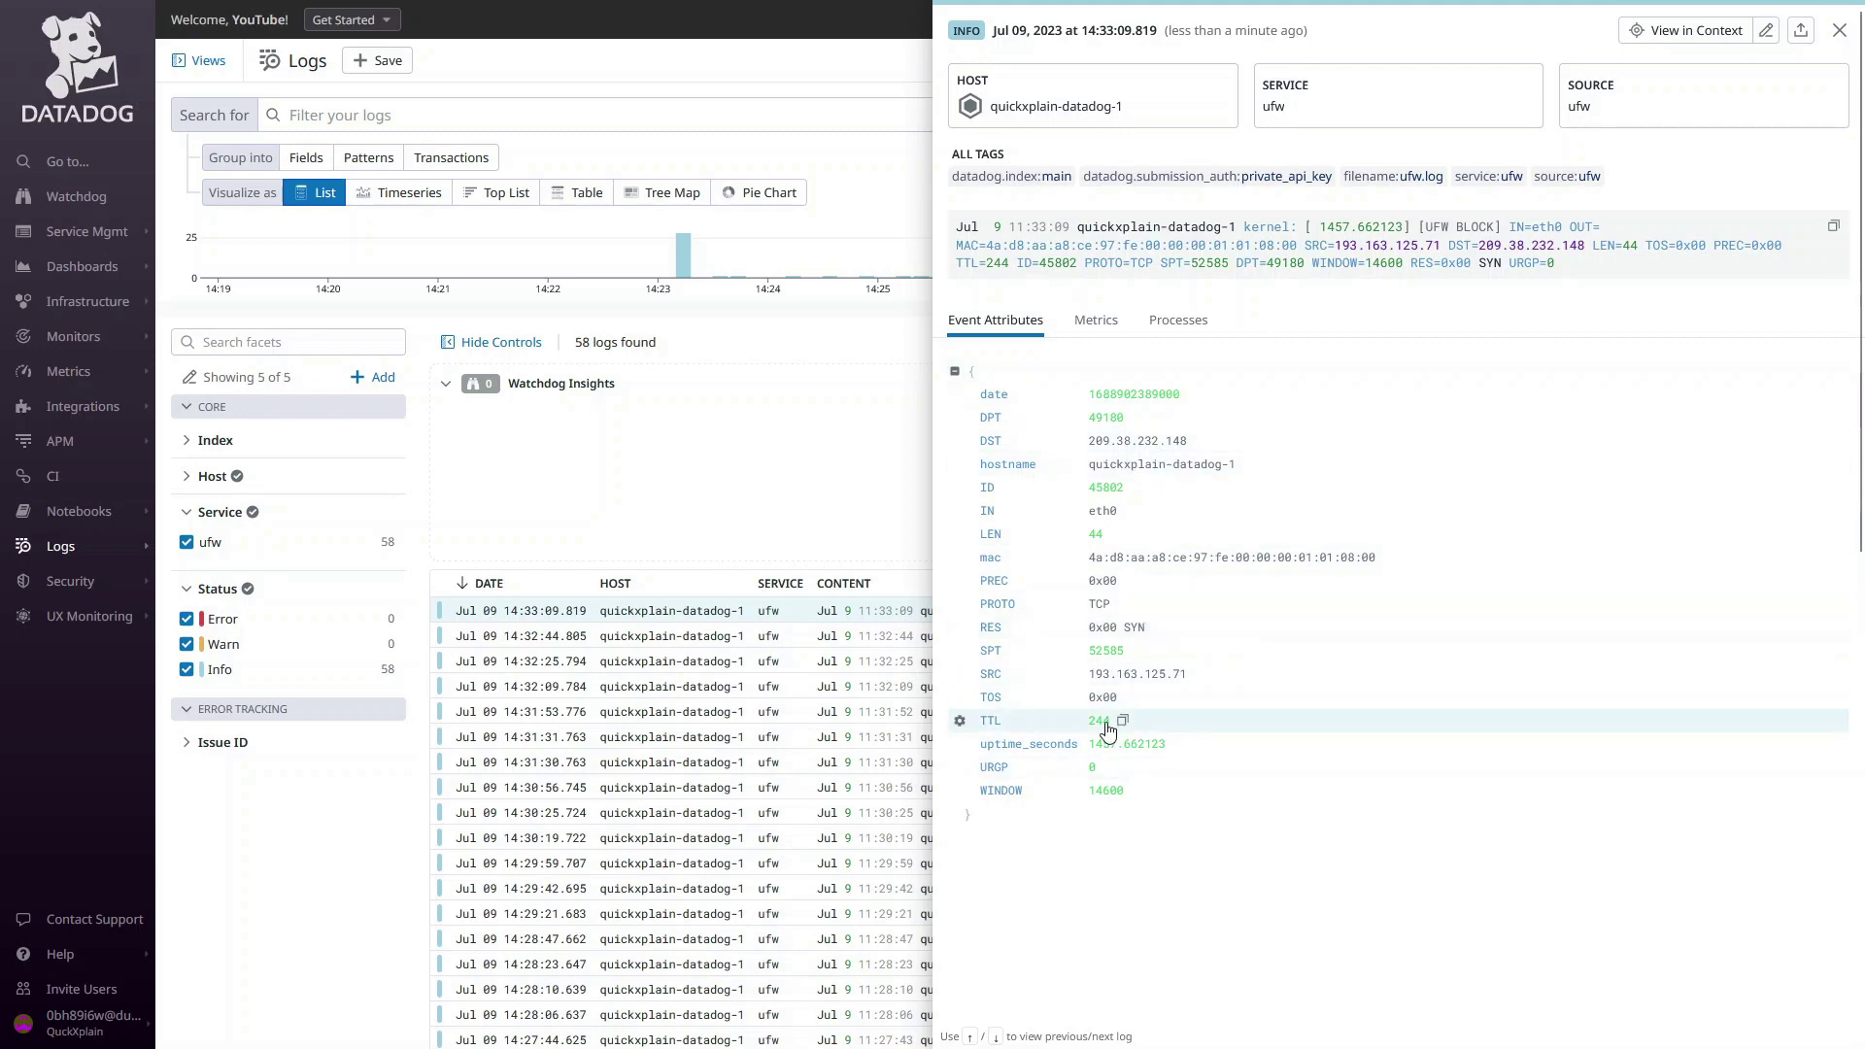
left_click(960, 418)
left_click(893, 525)
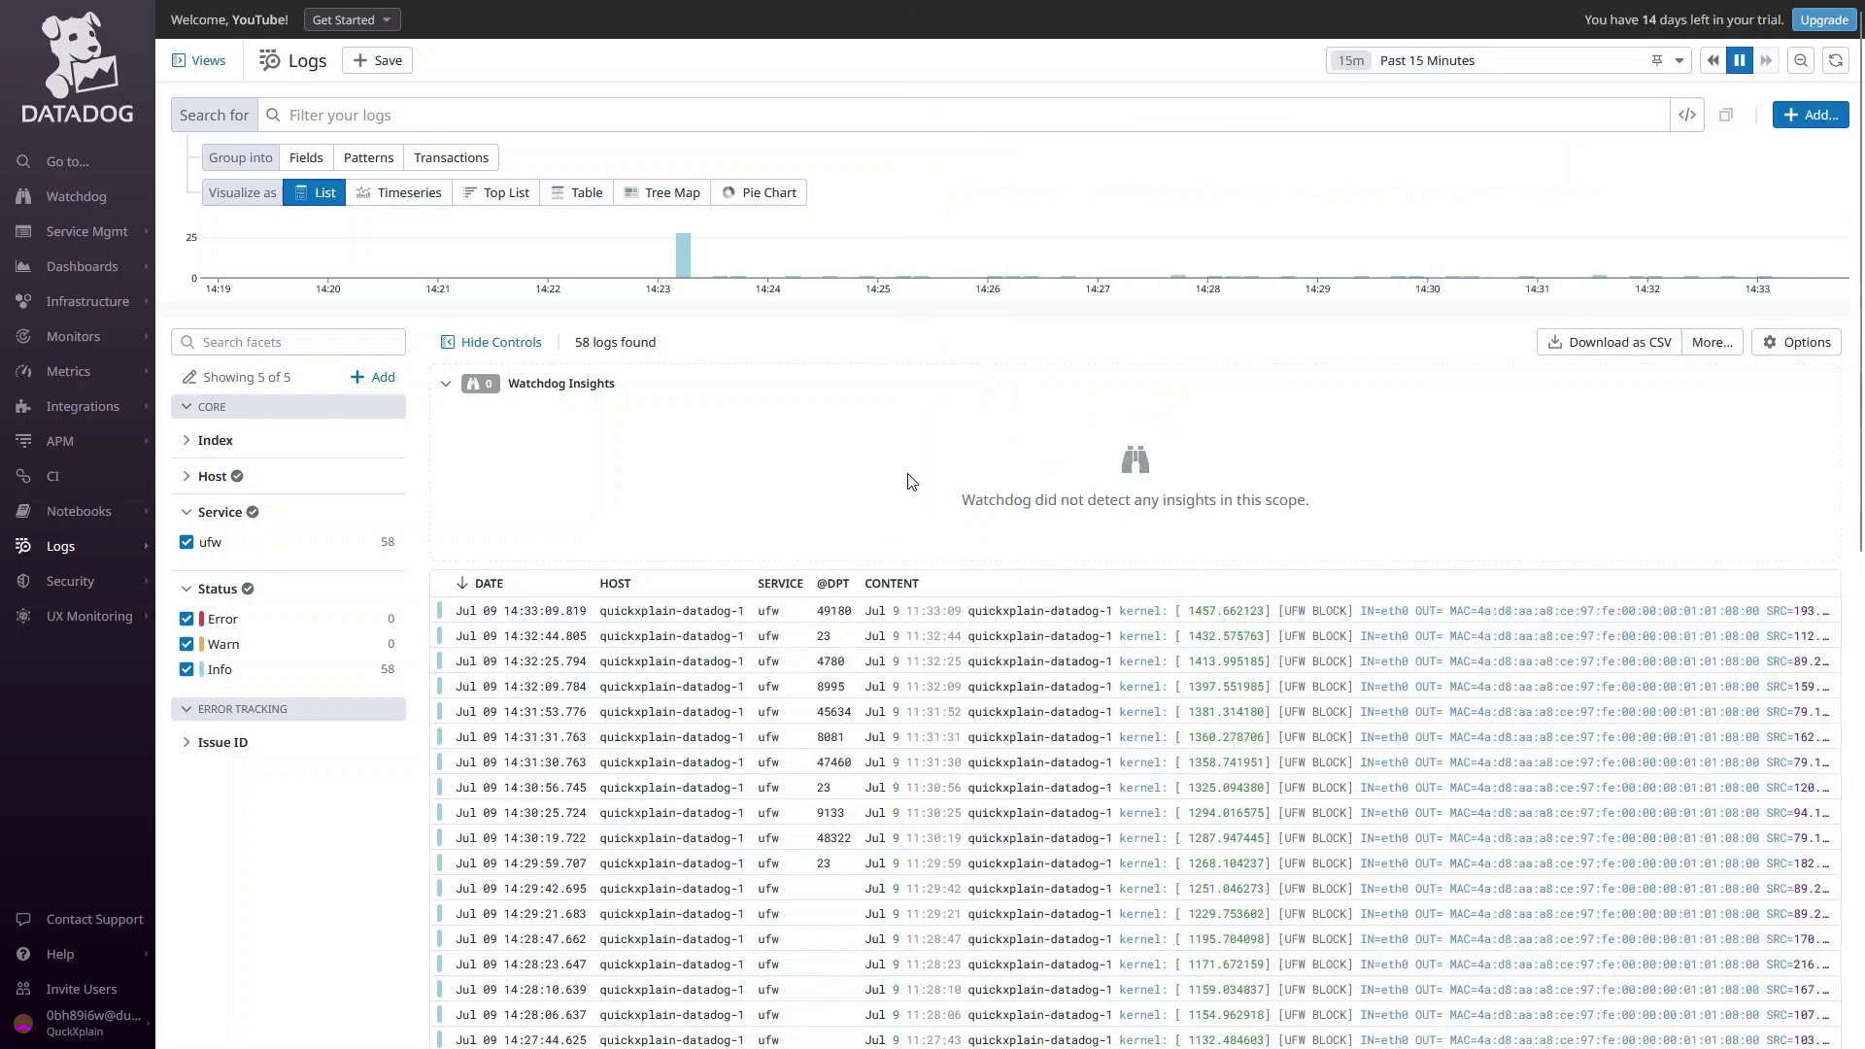
left_click(763, 106)
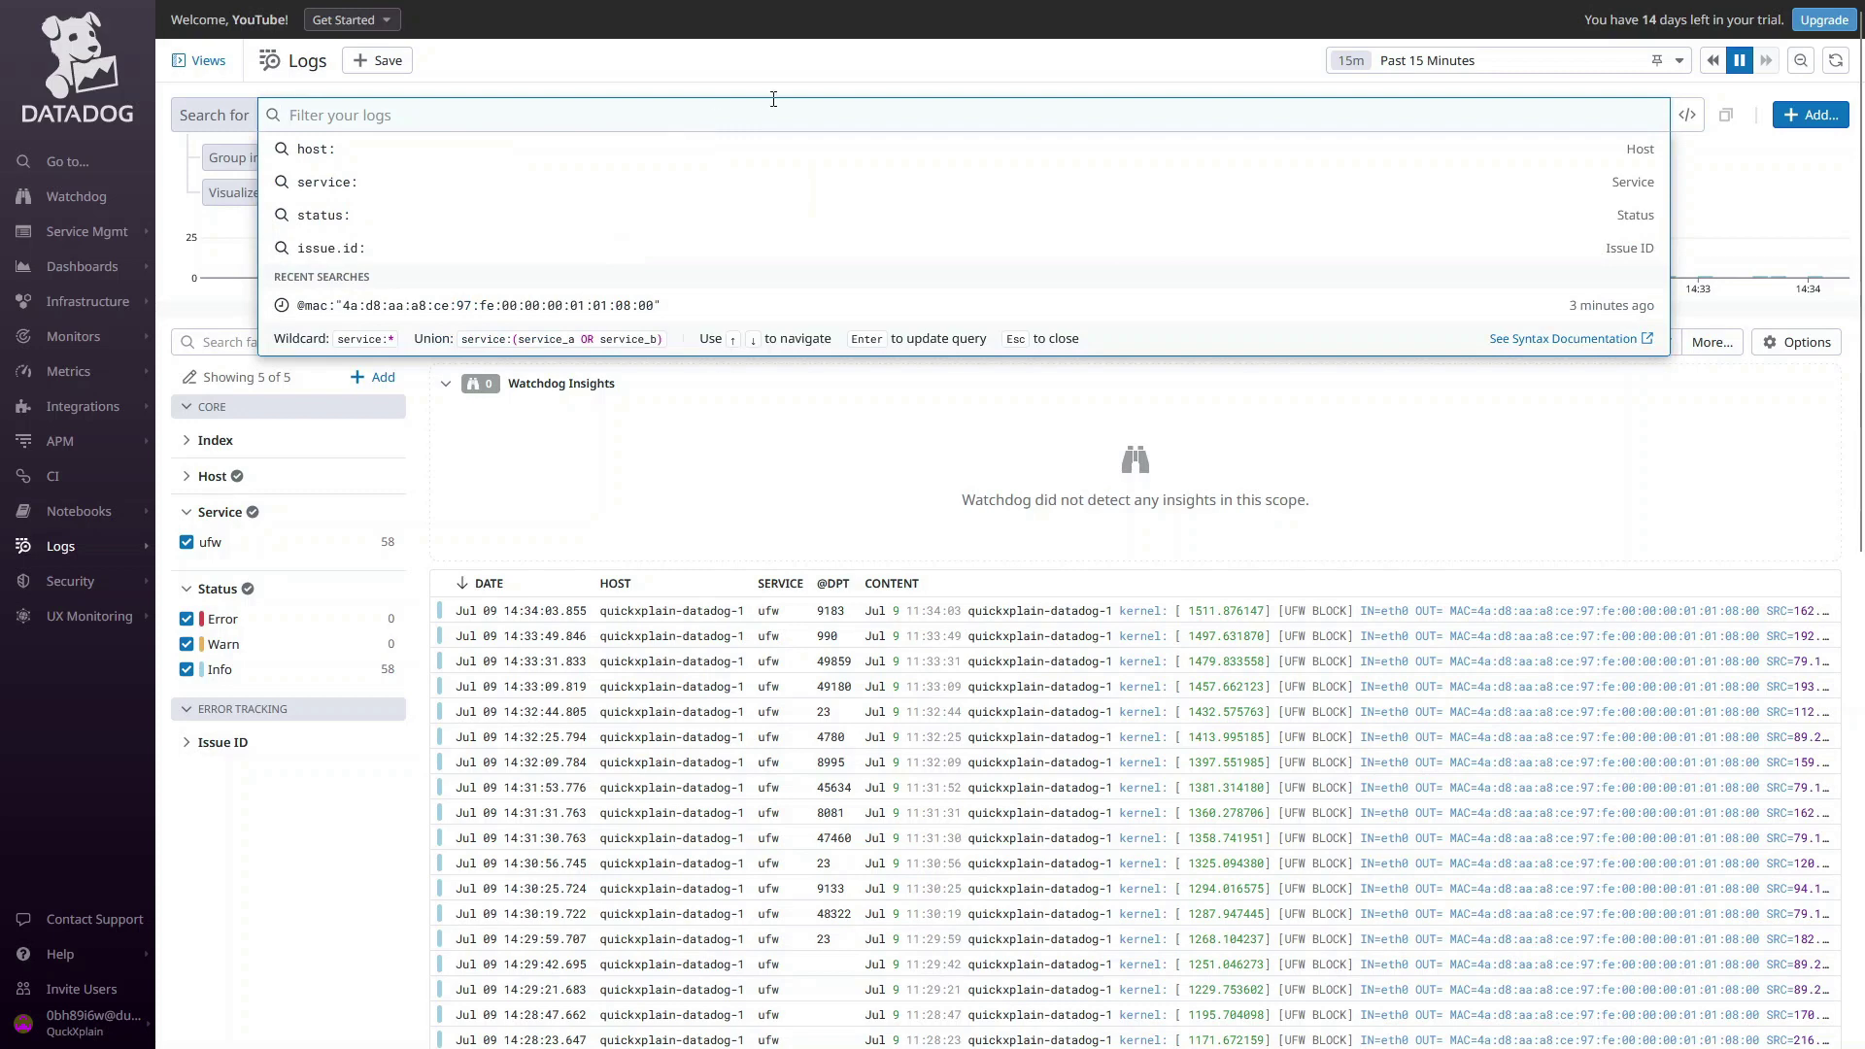
type("@DPT=23")
key("Return")
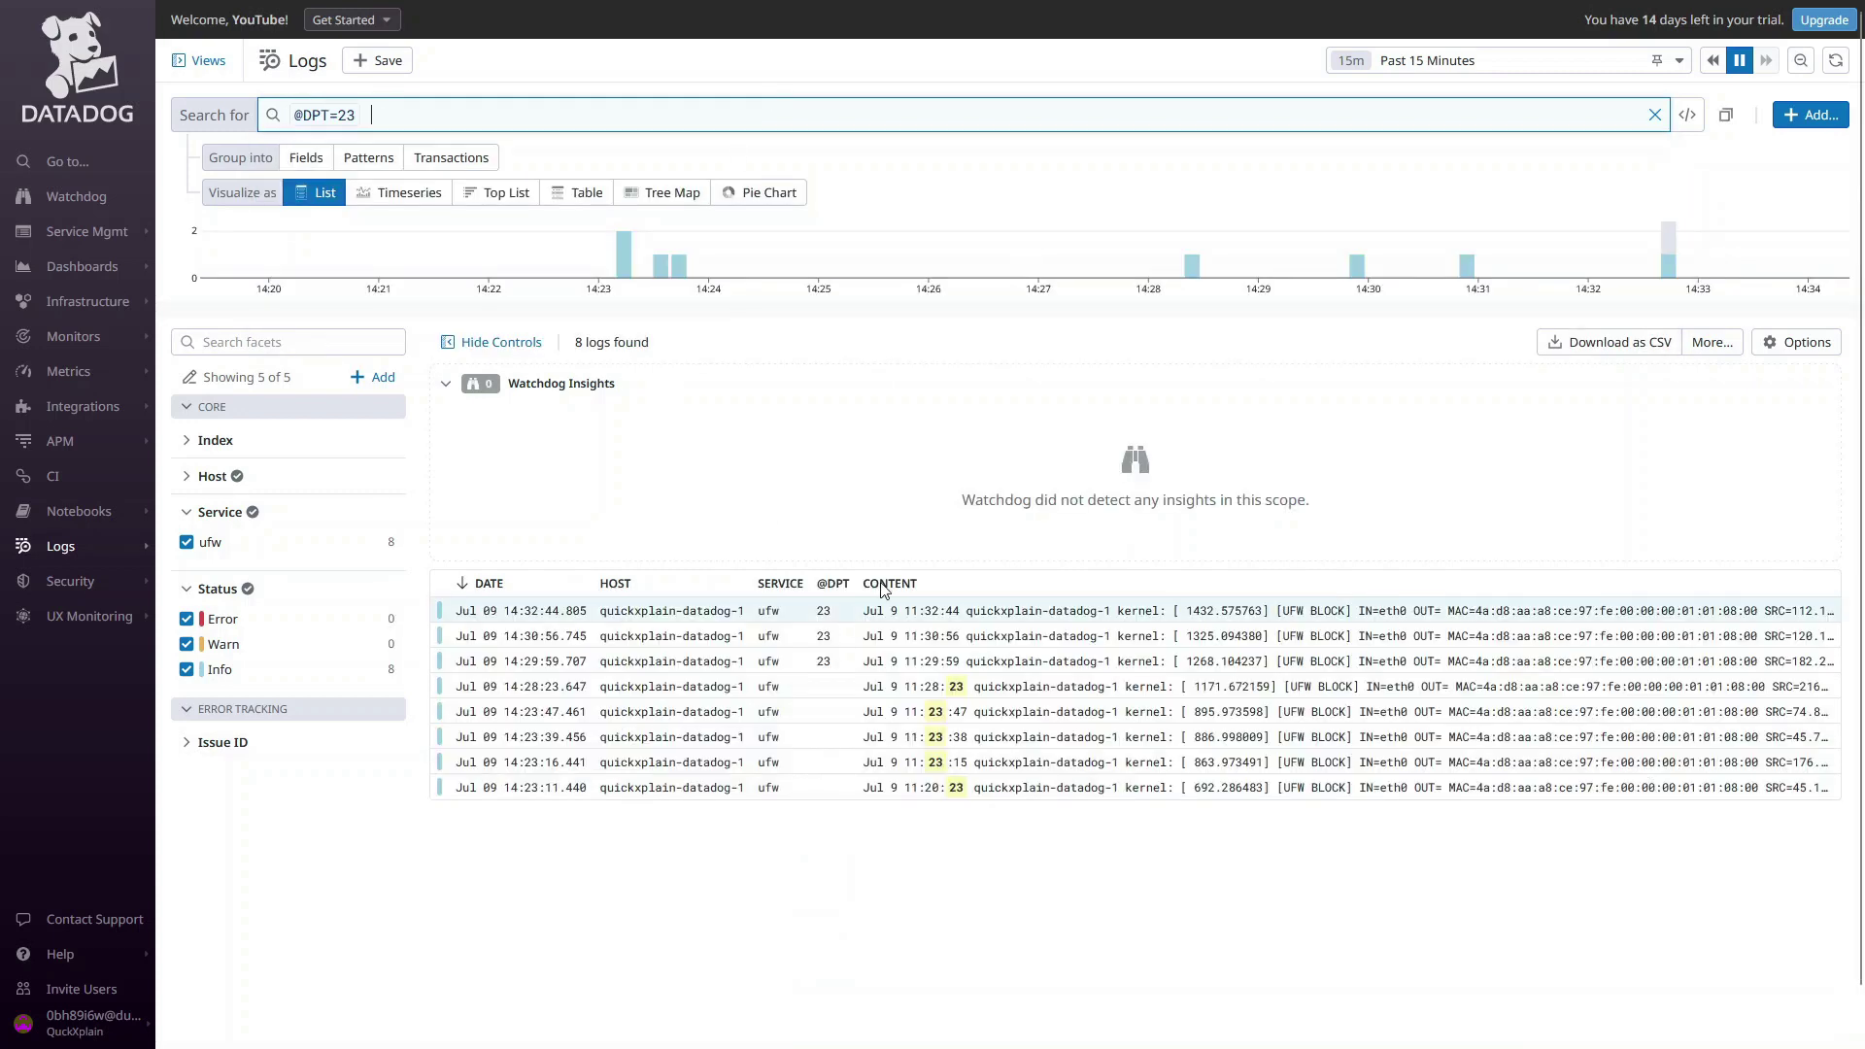
key("ctrl+a")
key("BackSpace")
Create a DPT facet and filter the log list to DPT 23, leaving three logs
left_click(800, 620)
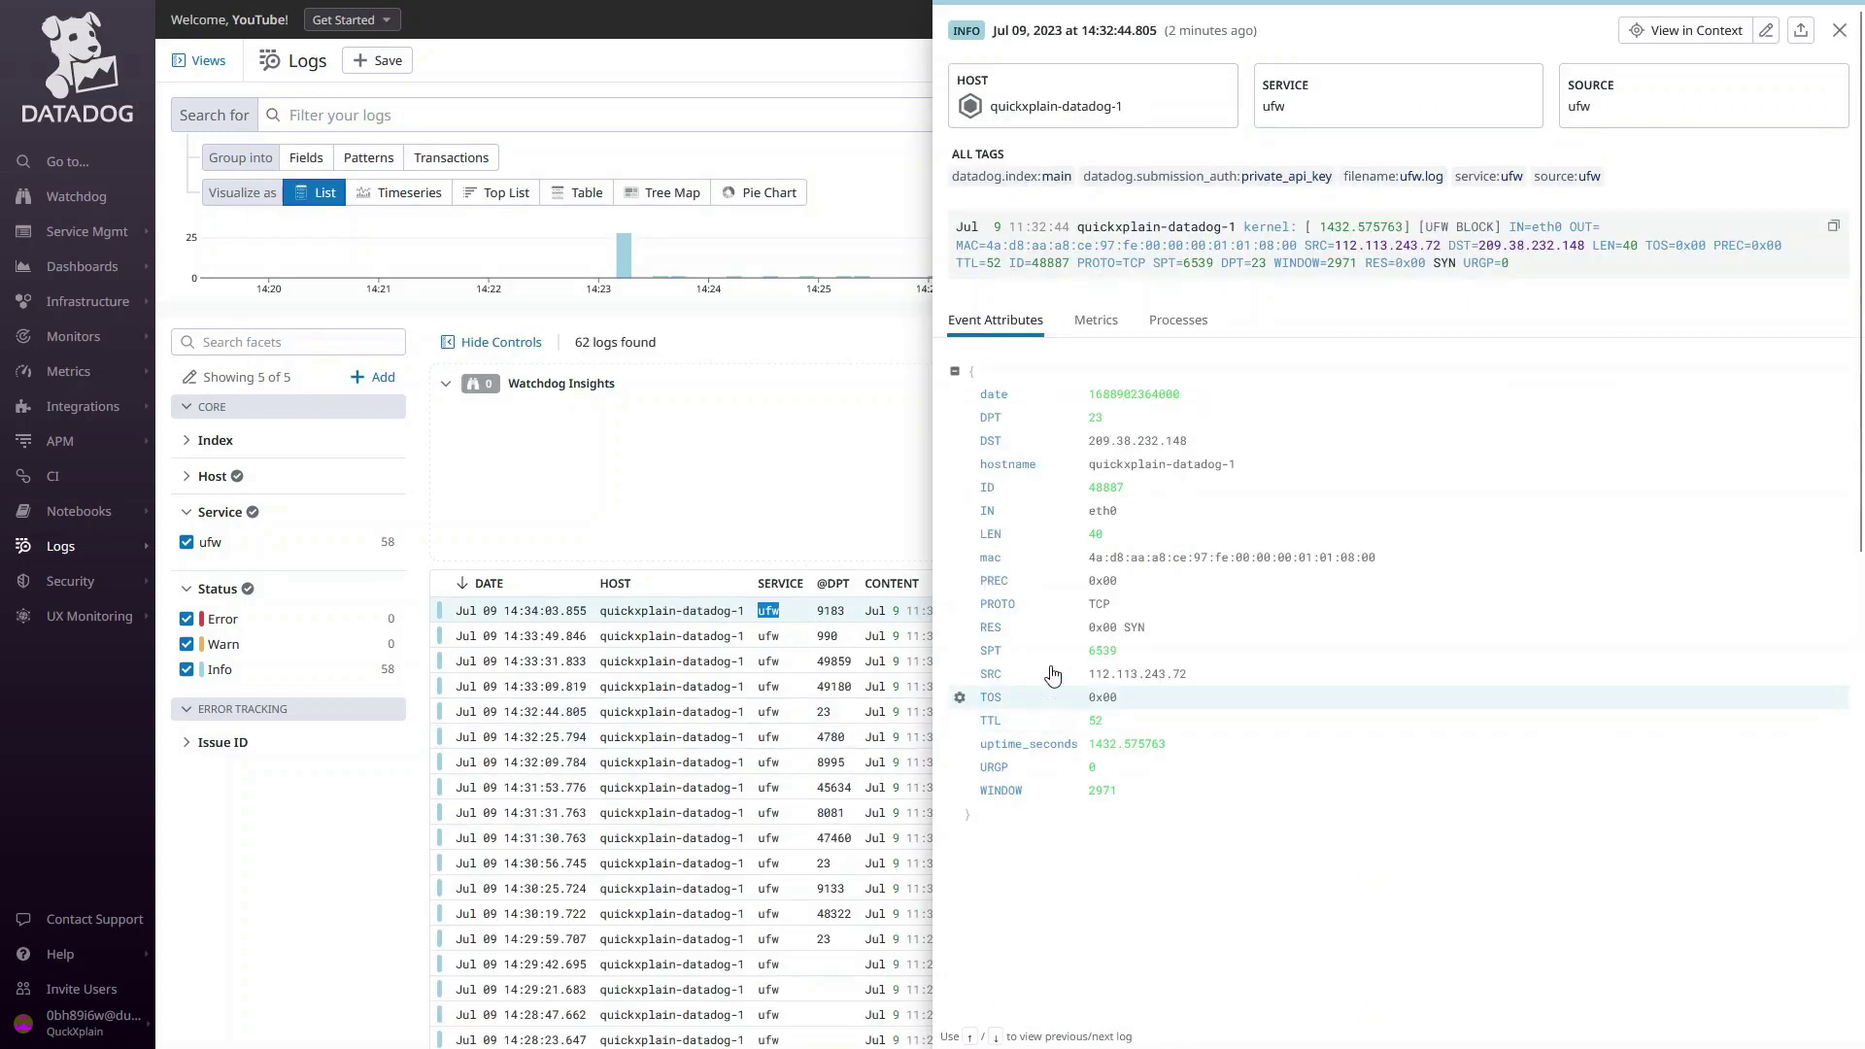
left_click(991, 417)
left_click(860, 627)
left_click(1185, 352)
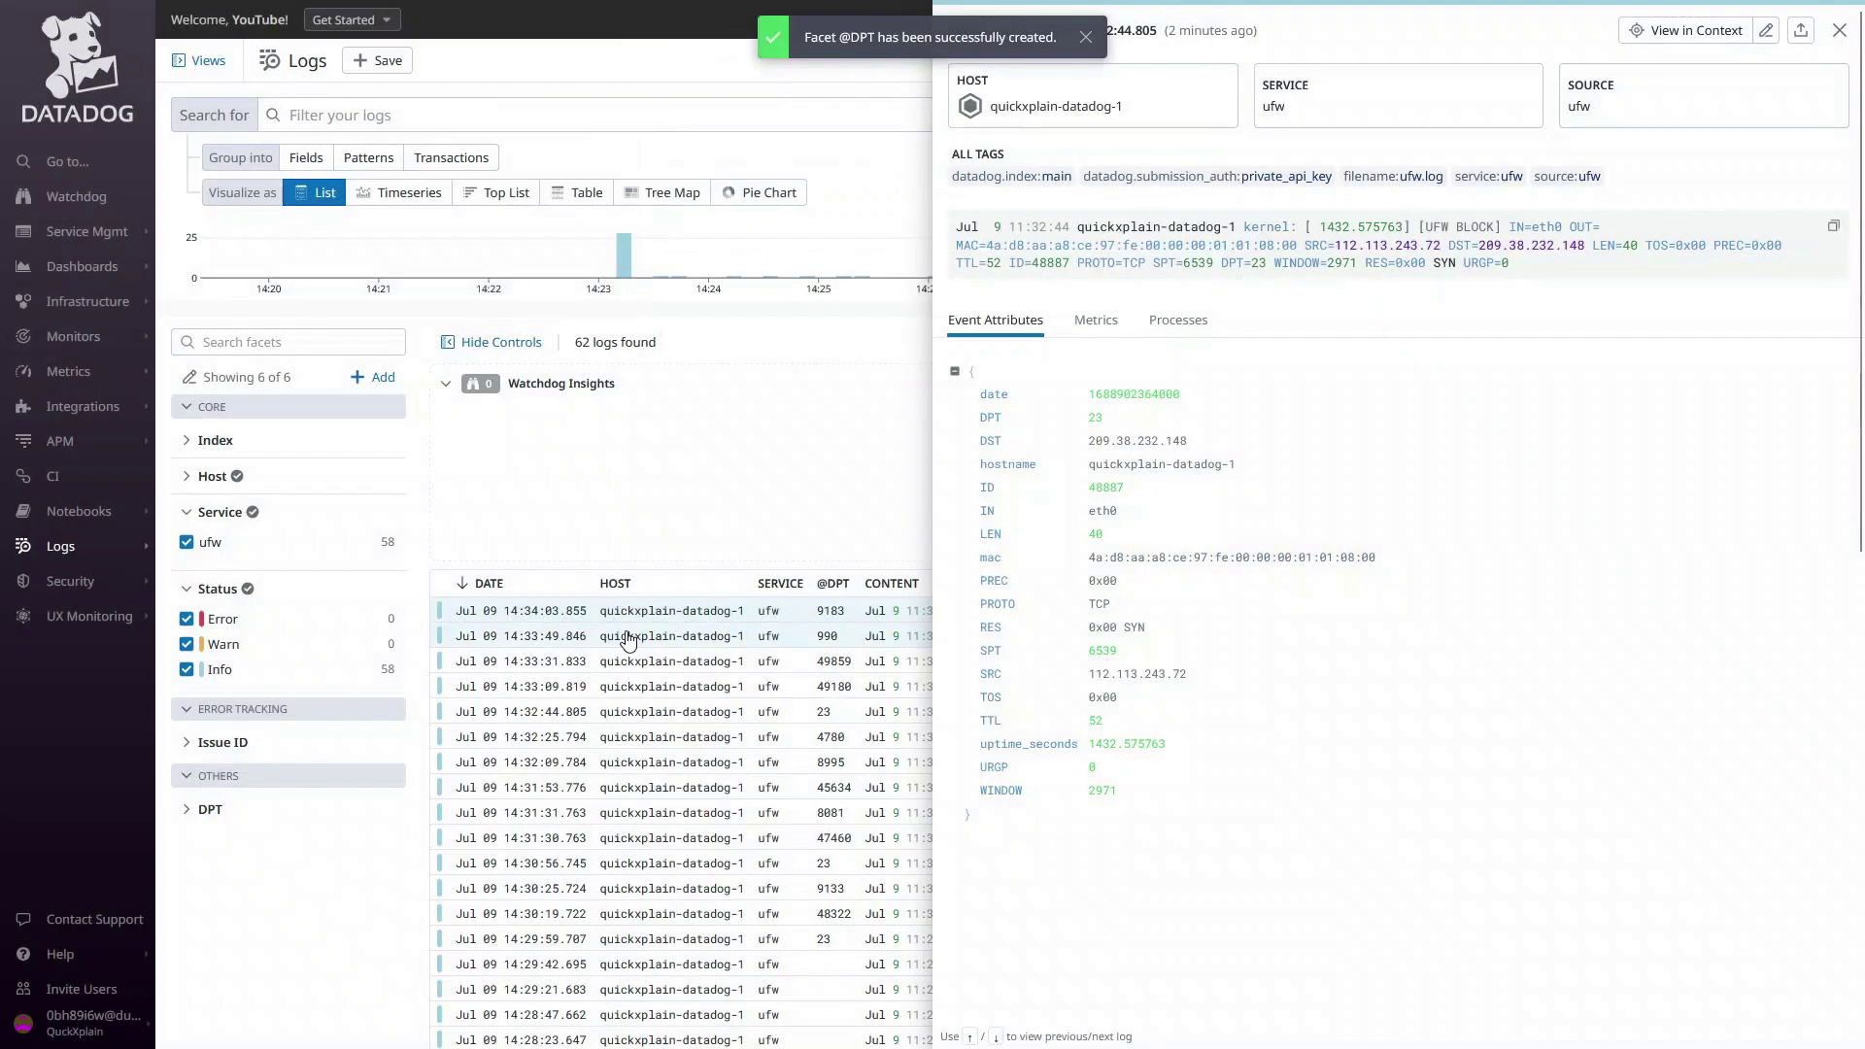
key("Escape")
left_click(210, 794)
left_click(234, 874)
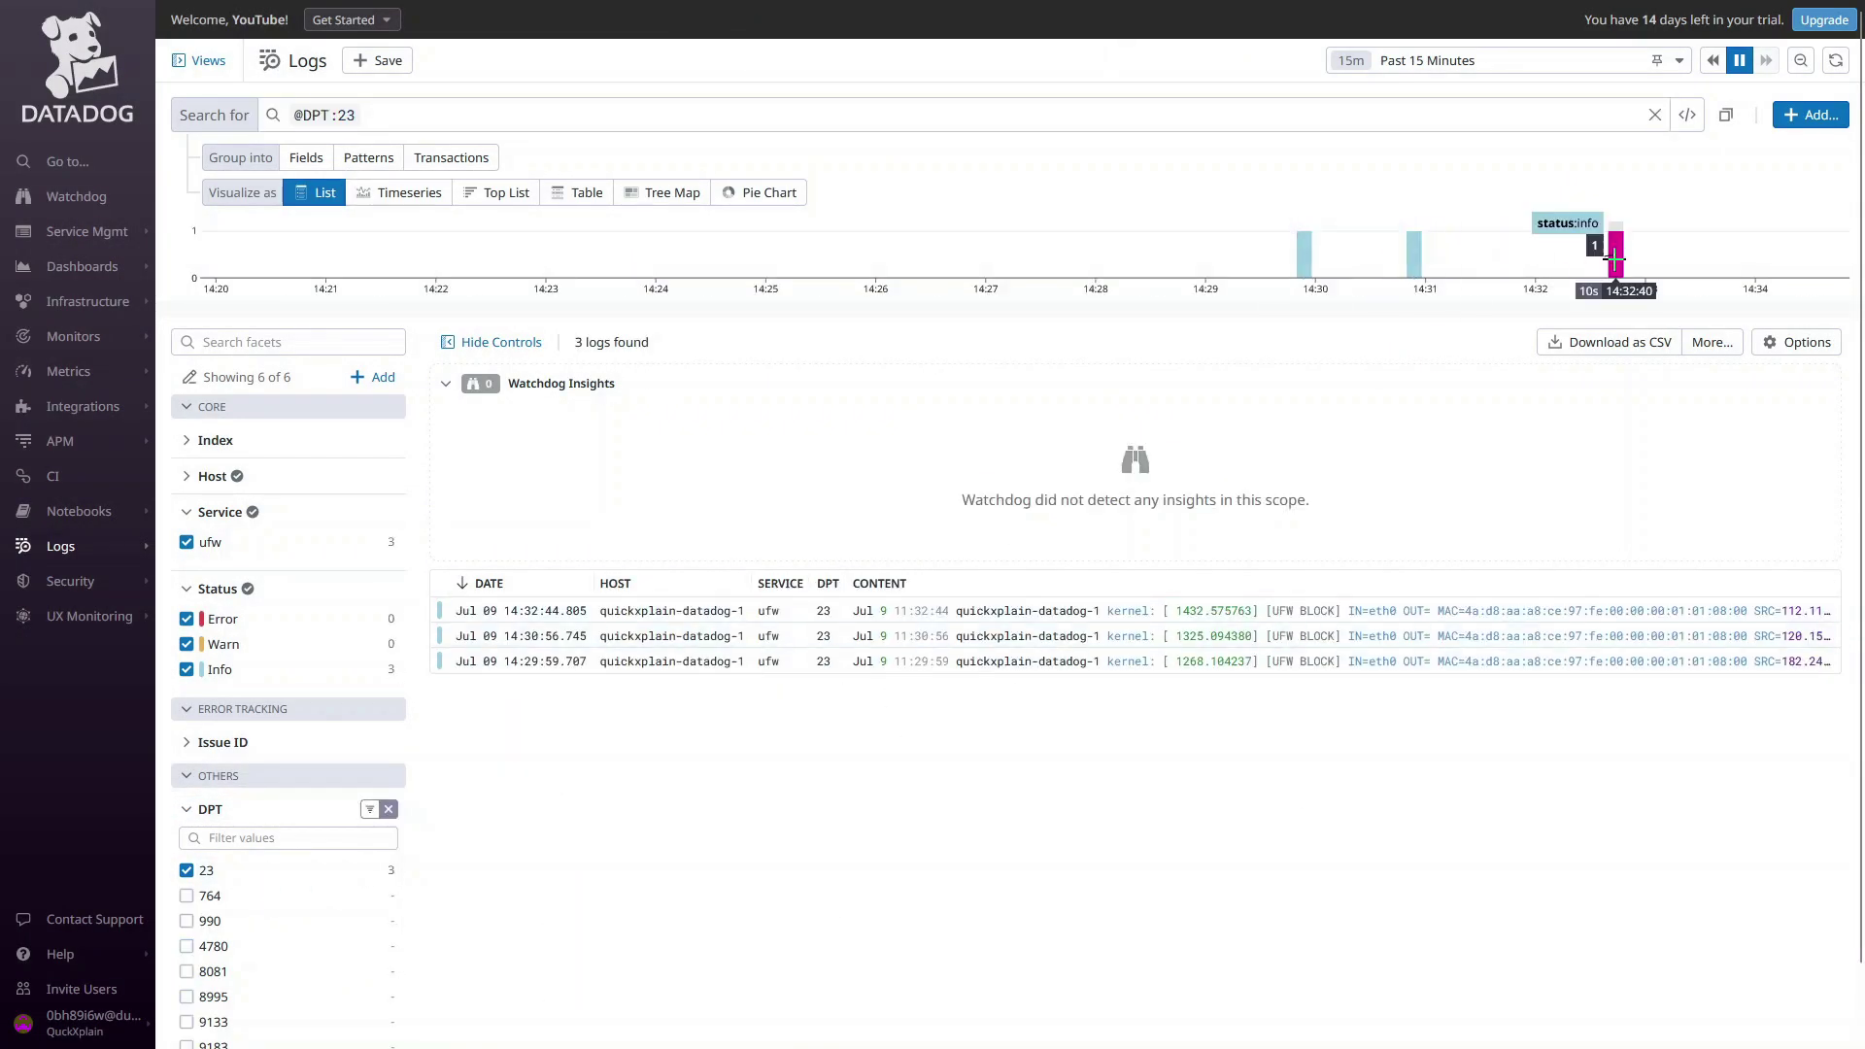
left_click(304, 157)
left_click(393, 114)
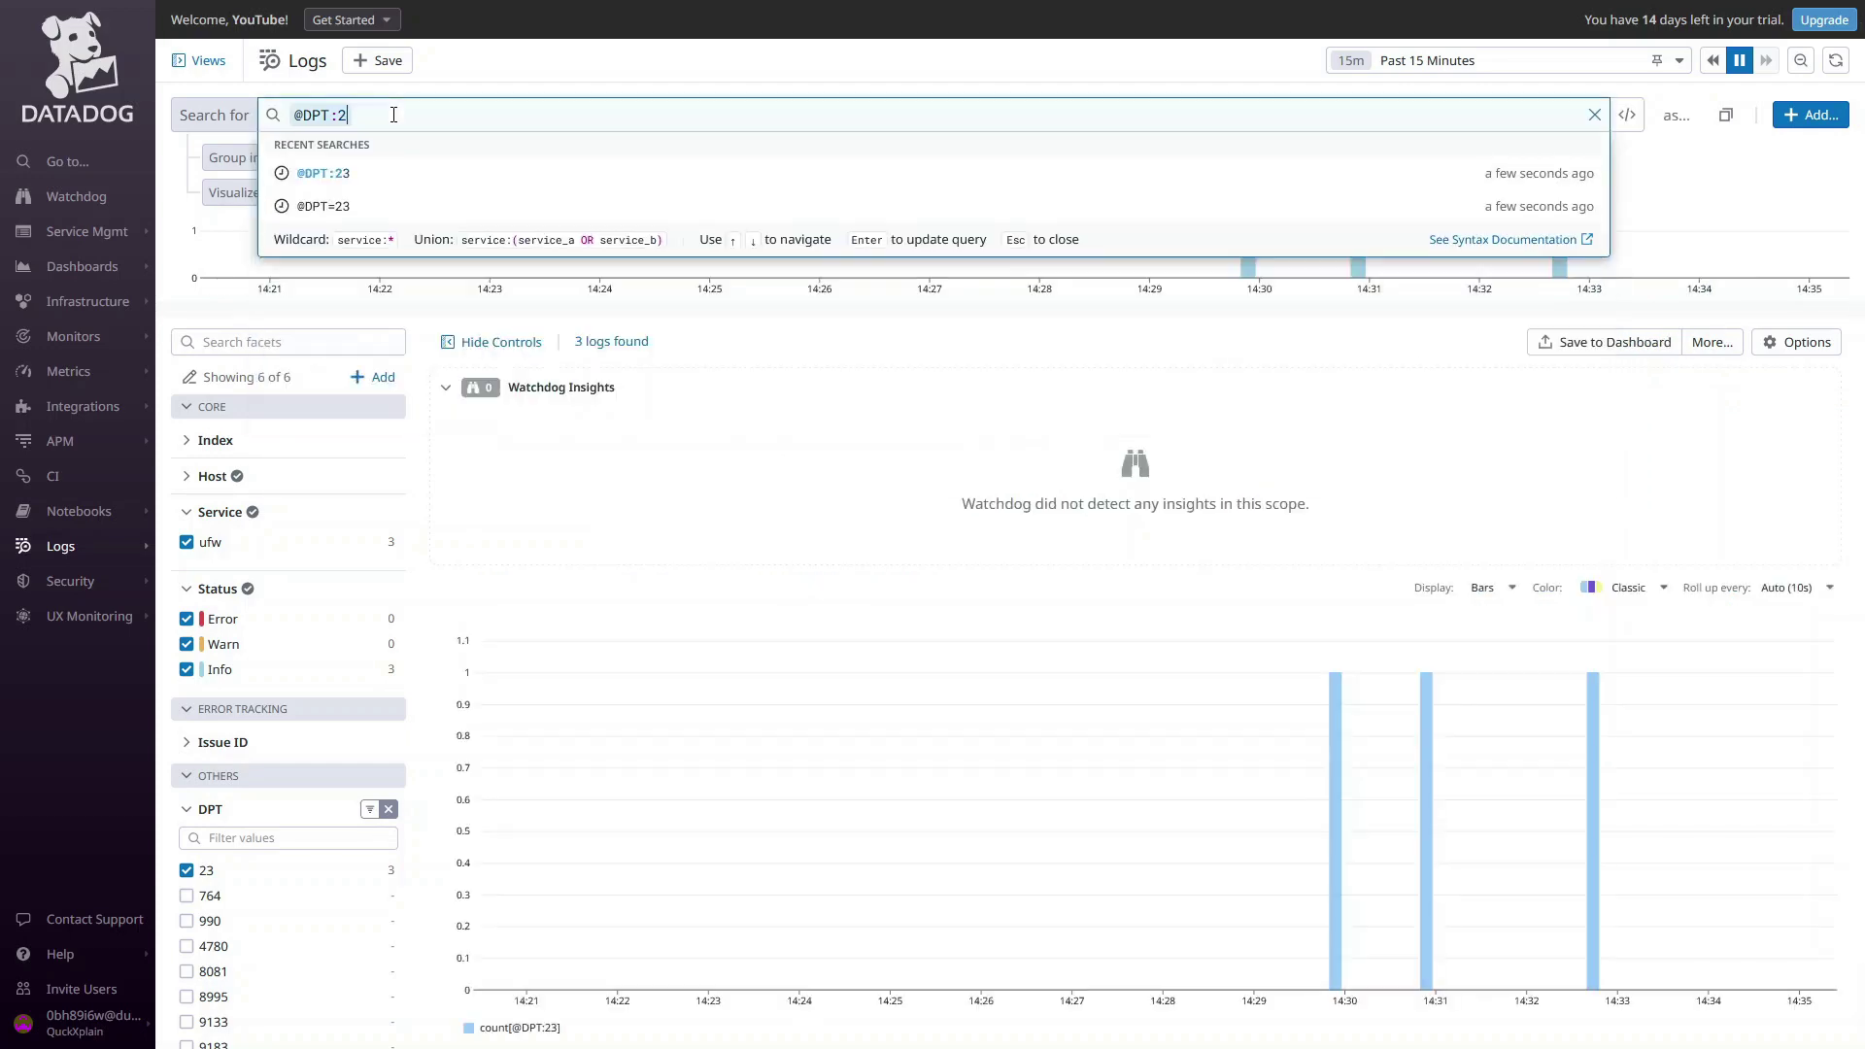
key("ctrl+a")
key("BackSpace")
scroll(862, 669, "down", 1)
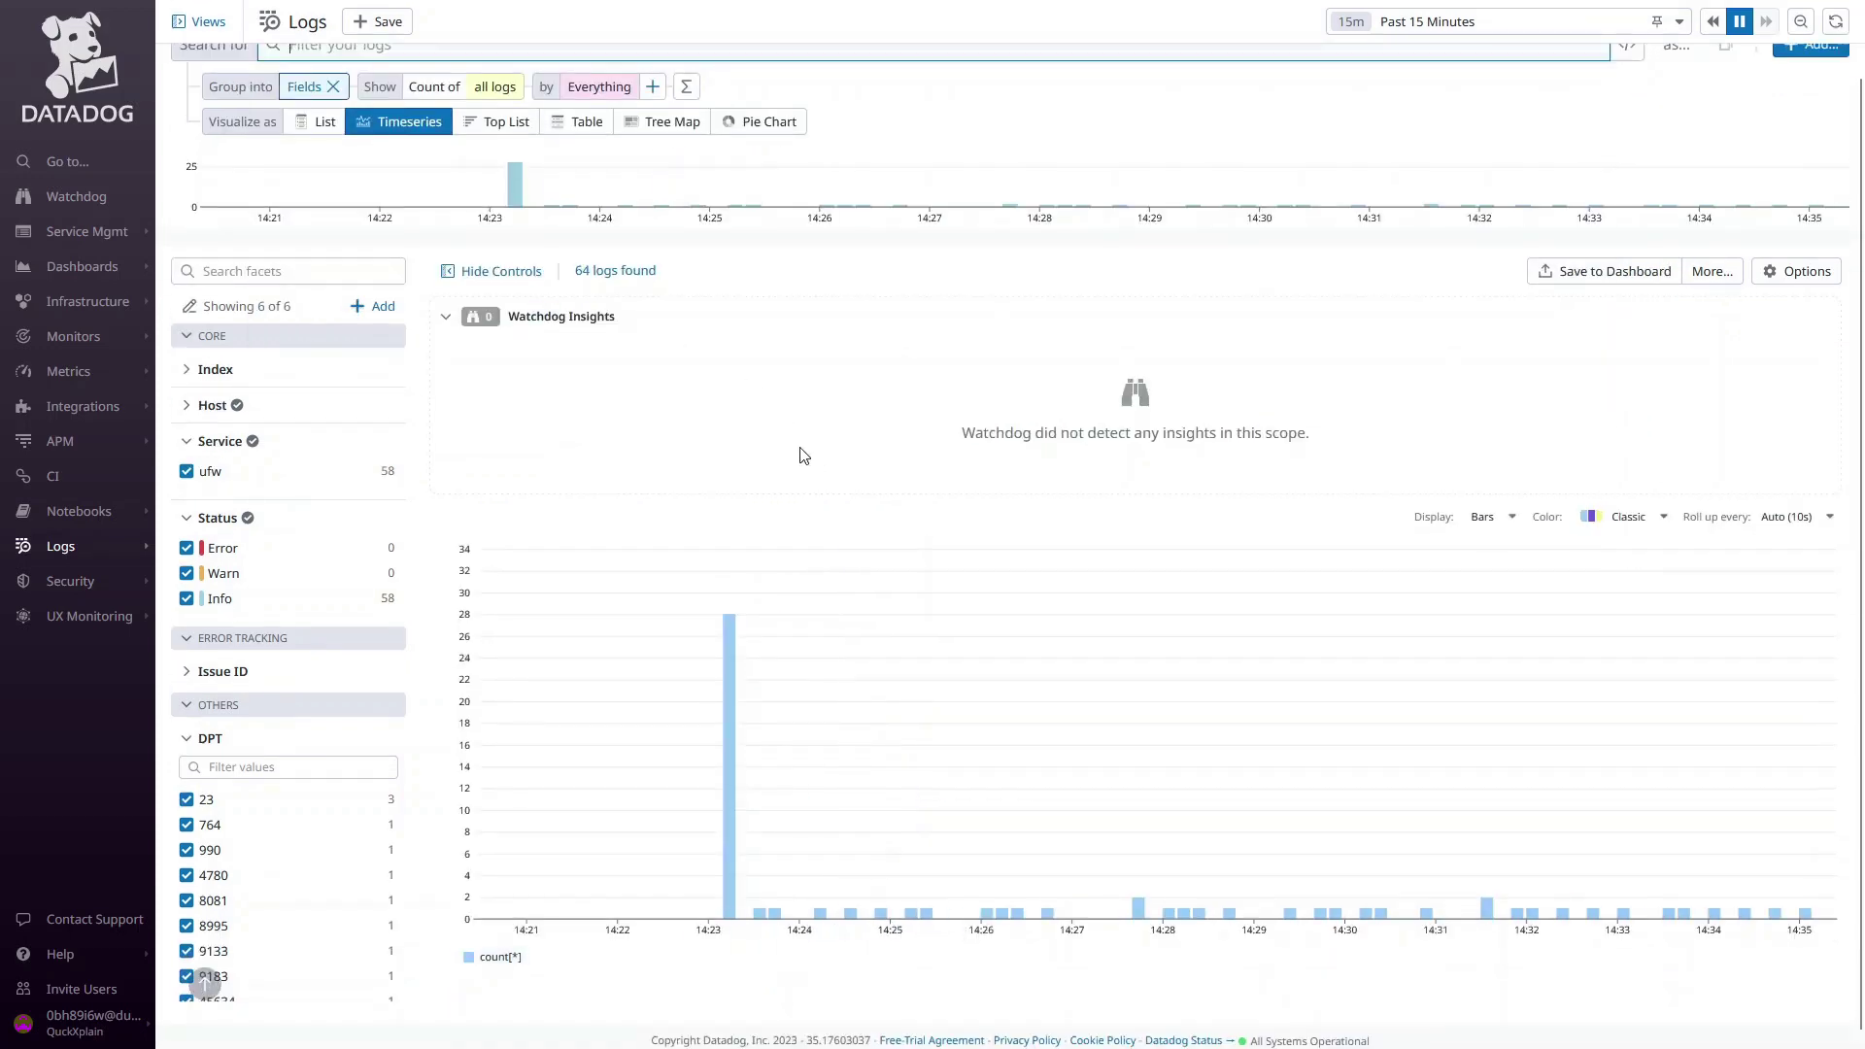
scroll(804, 451, "up", 1)
scroll(1308, 784, "down", 1)
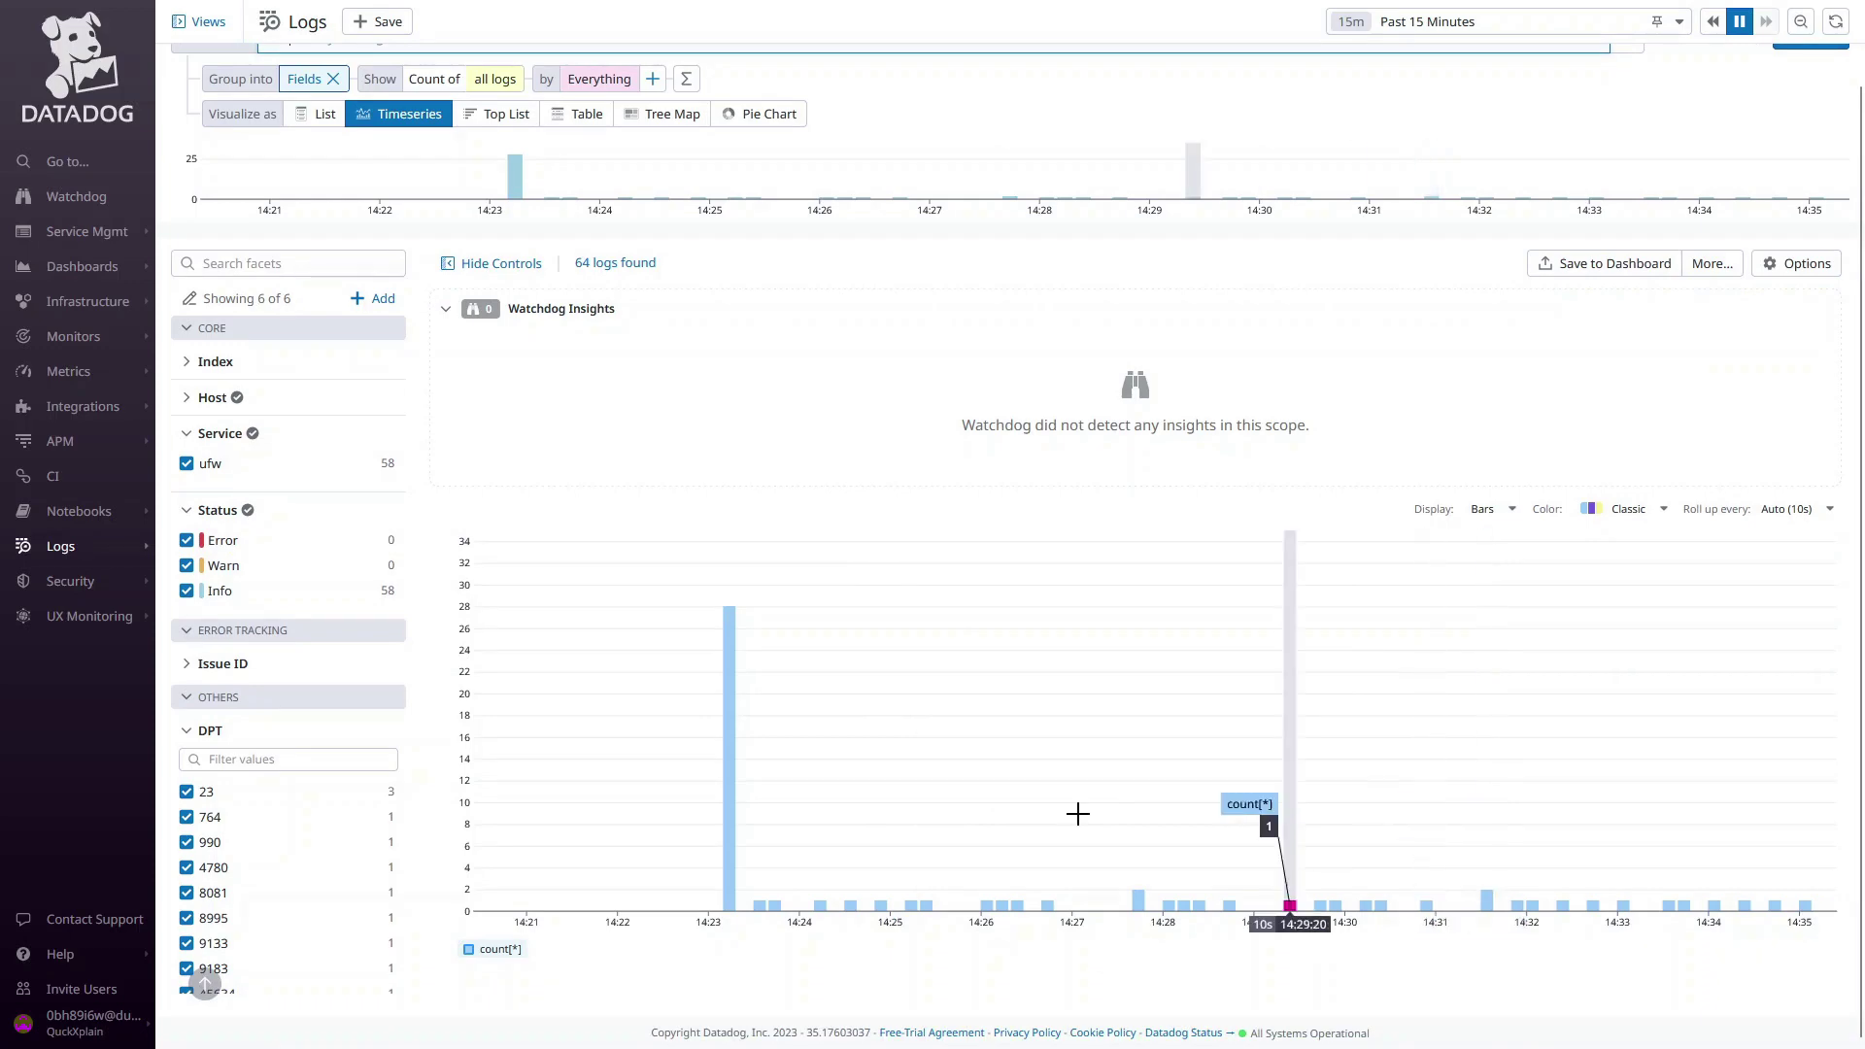
scroll(500, 583, "up", 1)
scroll(353, 762, "down", 1)
scroll(773, 424, "up", 1)
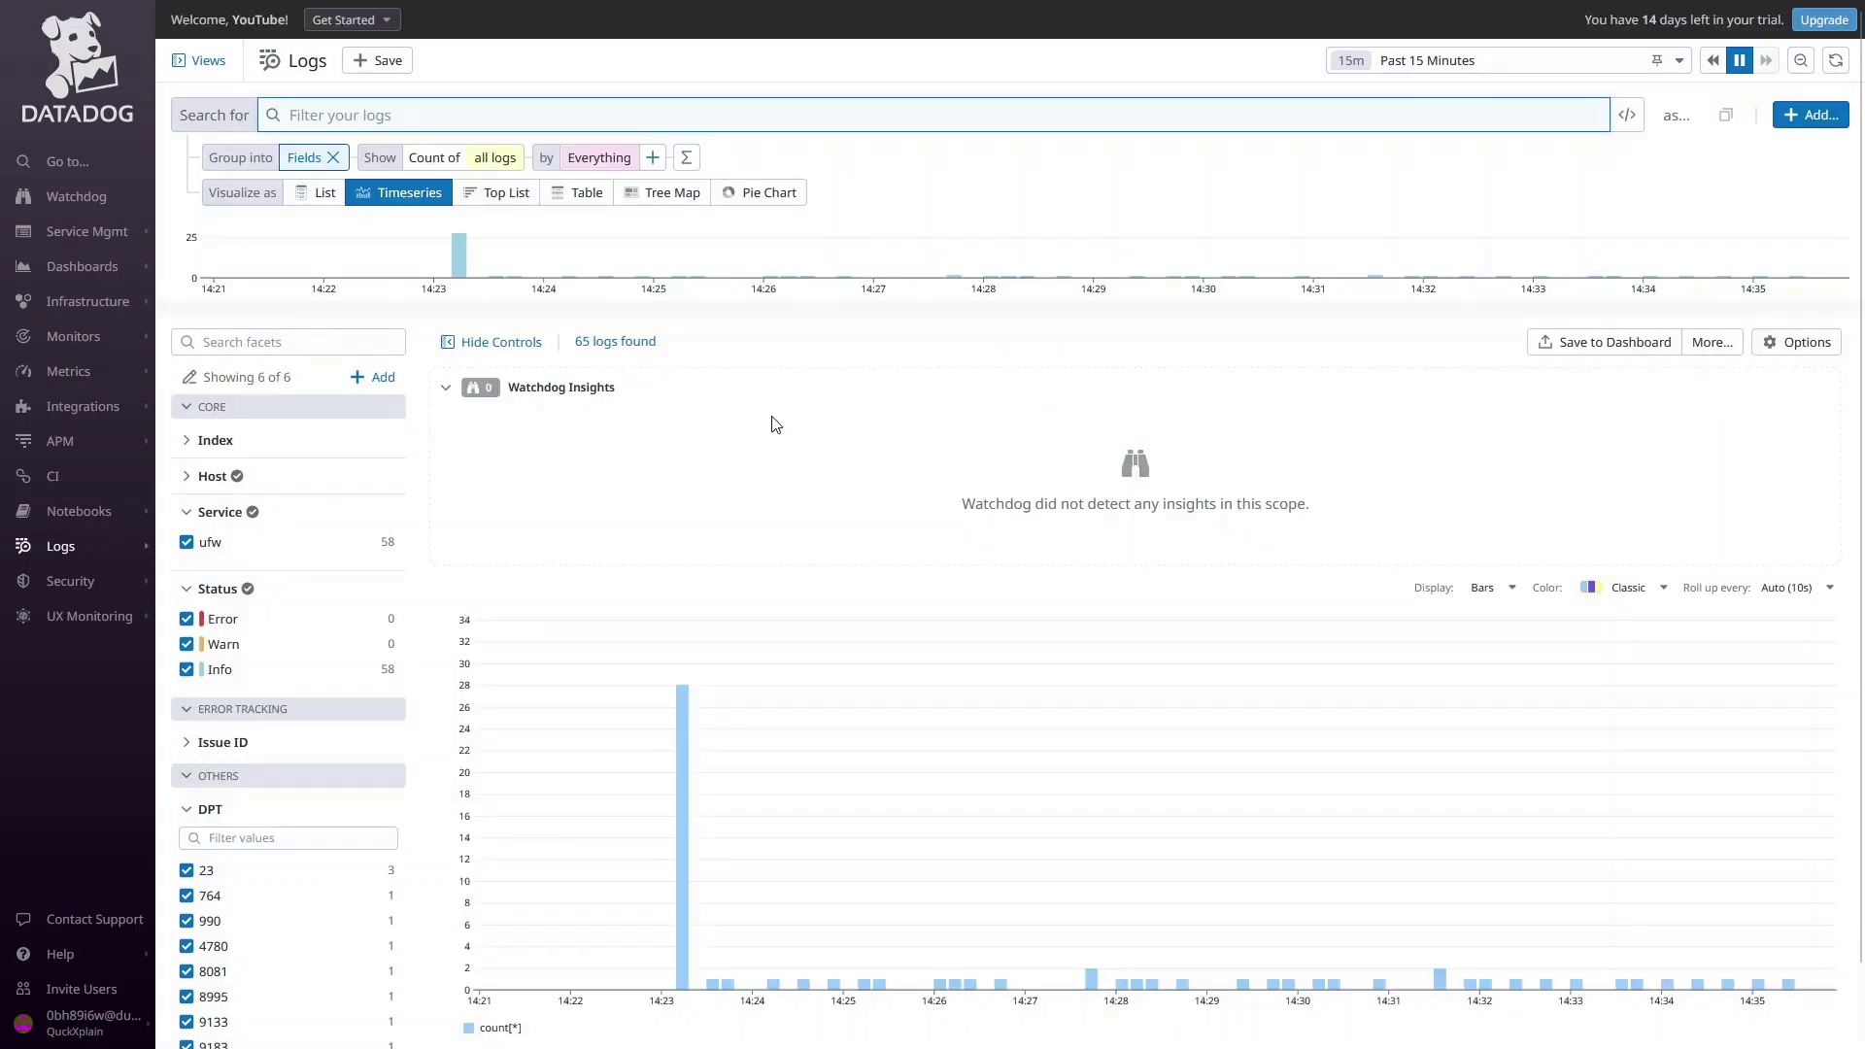